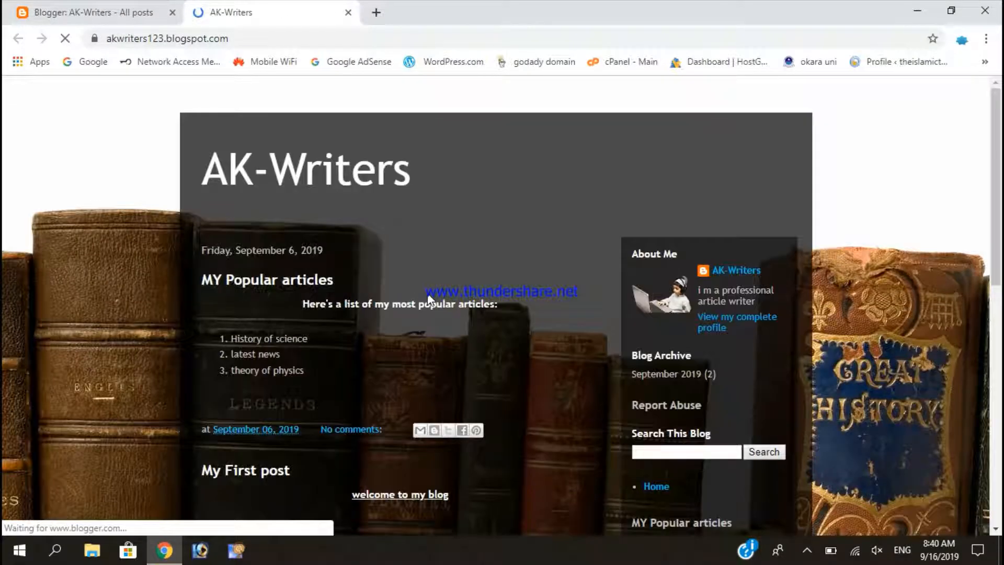
# Look over the current design and posts of the live AK-Writers blog
pyautogui.scroll(-8, 428, 295)
pyautogui.scroll(8, 428, 295)
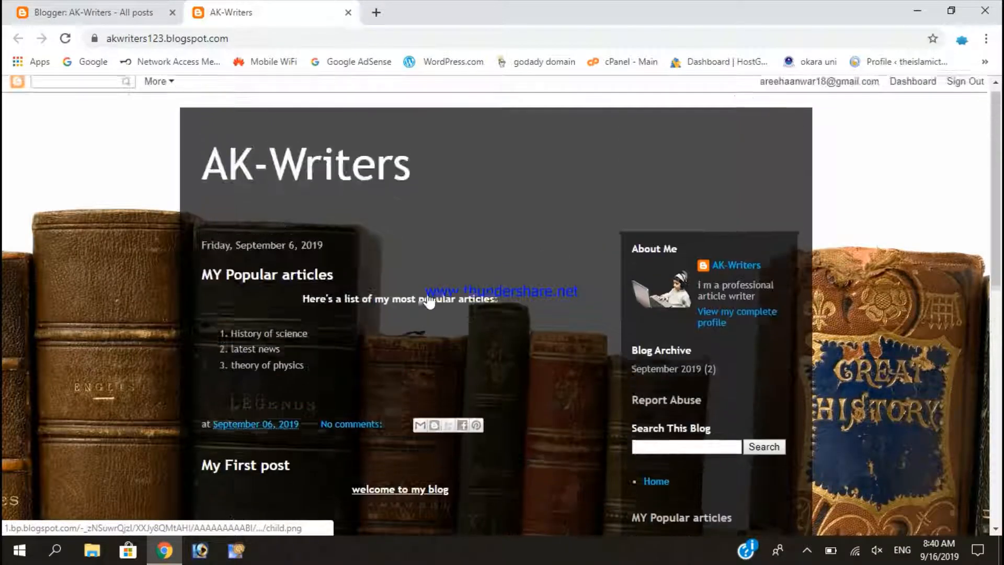
pyautogui.click(108, 14)
pyautogui.click(227, 7)
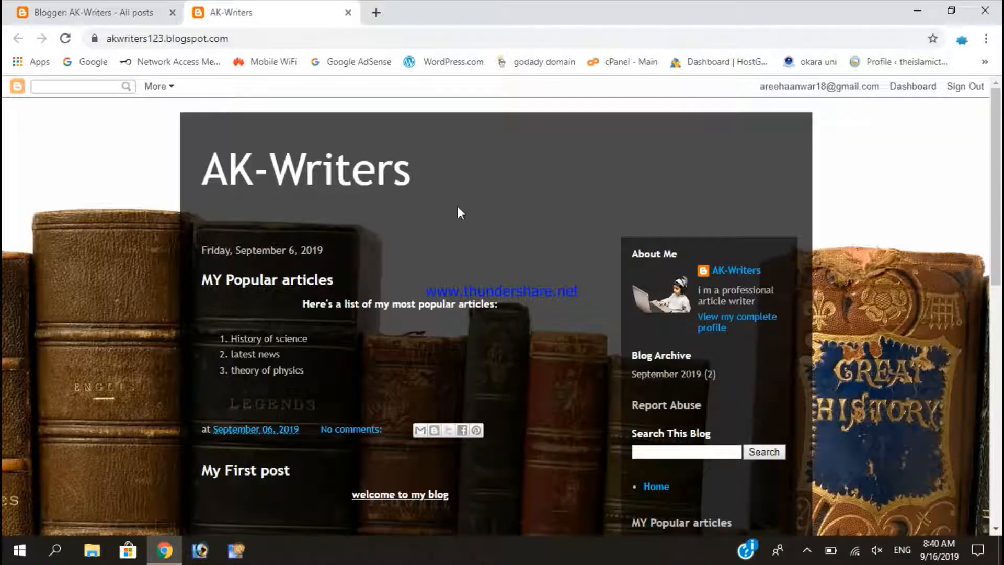
# Open the theme customization designer for the AK-Writers blog in Blogger
pyautogui.click(120, 13)
pyautogui.scroll(-1, 93, 366)
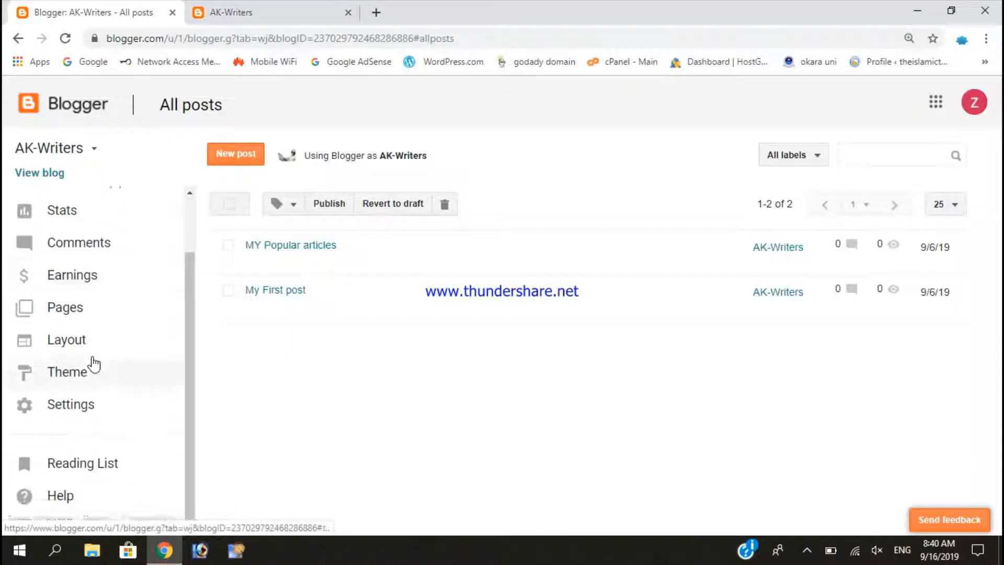
pyautogui.click(94, 365)
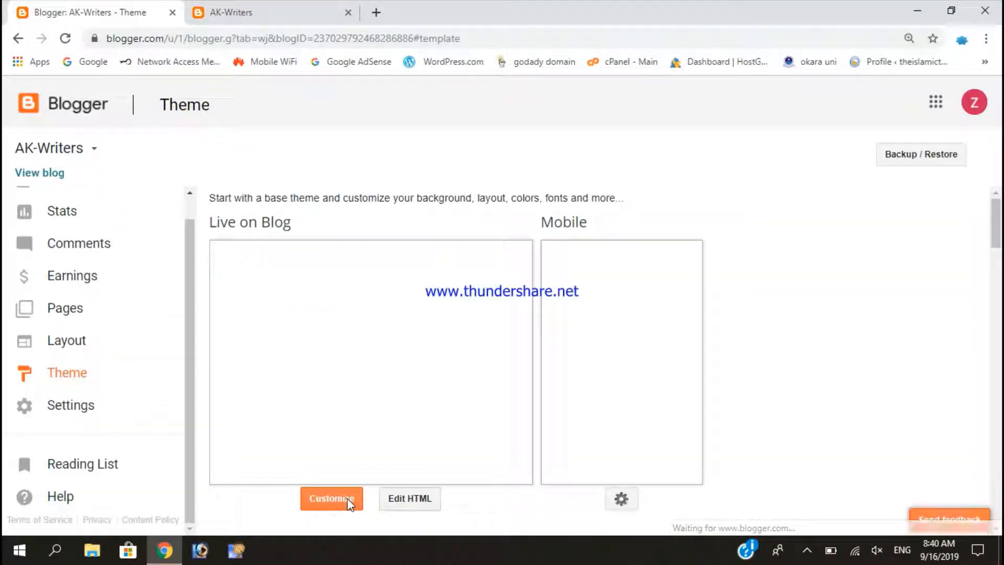
pyautogui.click(307, 497)
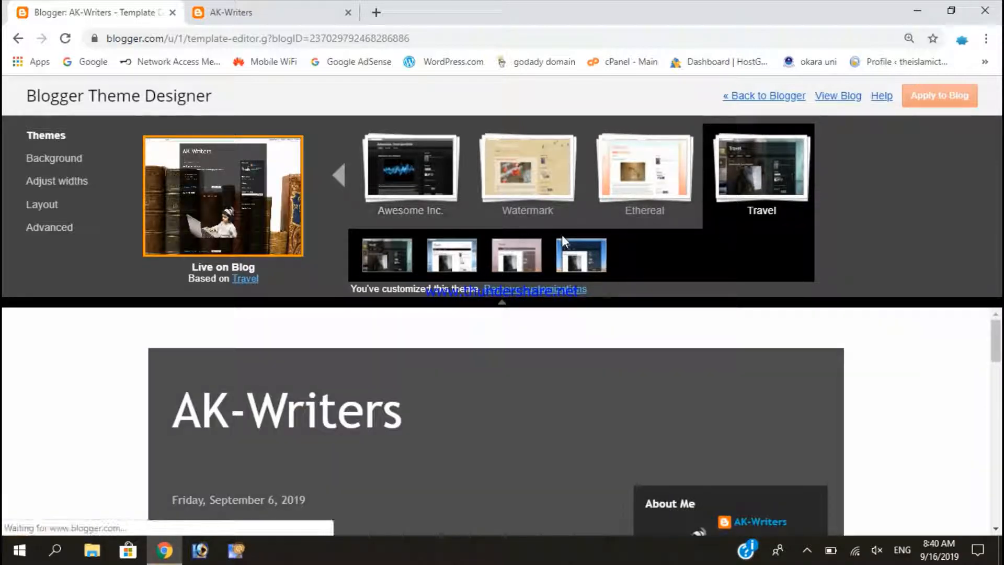
# Preview the Watermark, Contempo and Soho themes on the blog
pyautogui.click(502, 178)
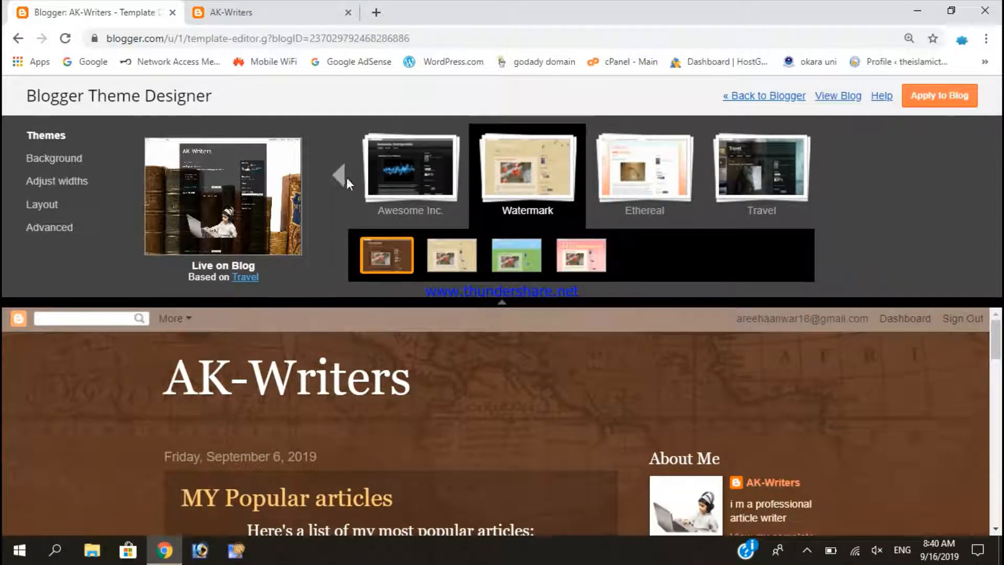
pyautogui.click(341, 176)
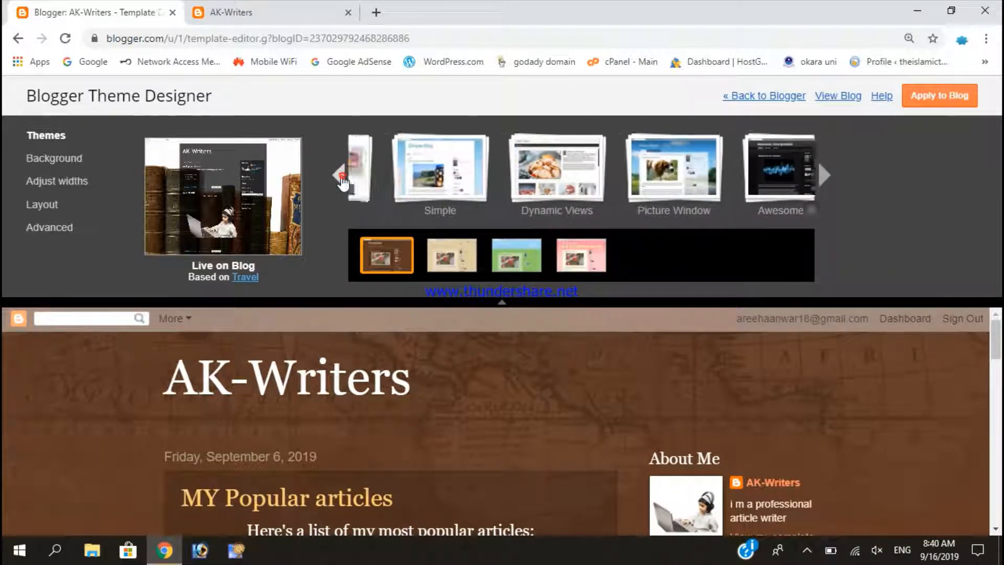
pyautogui.click(342, 177)
pyautogui.click(410, 178)
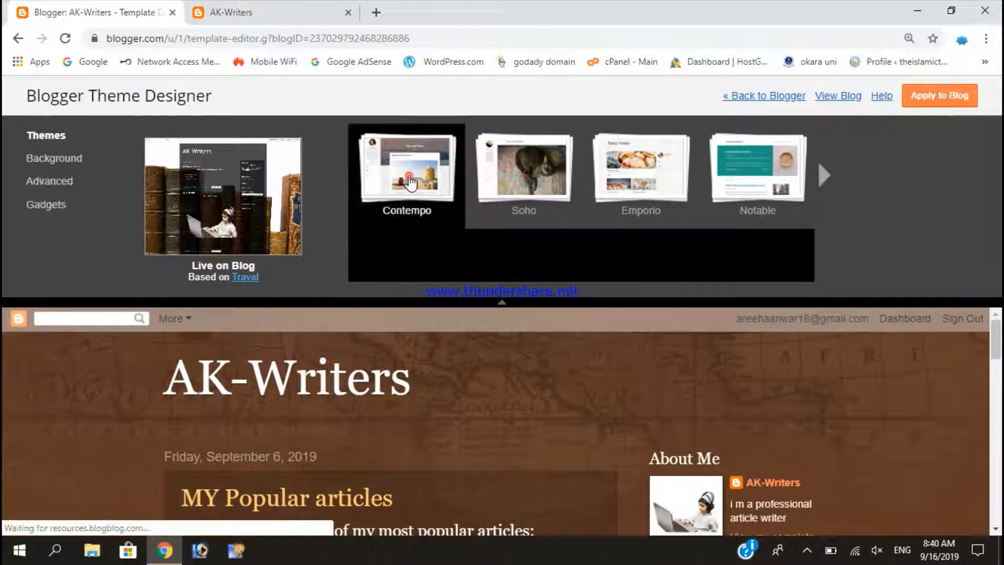
pyautogui.click(520, 178)
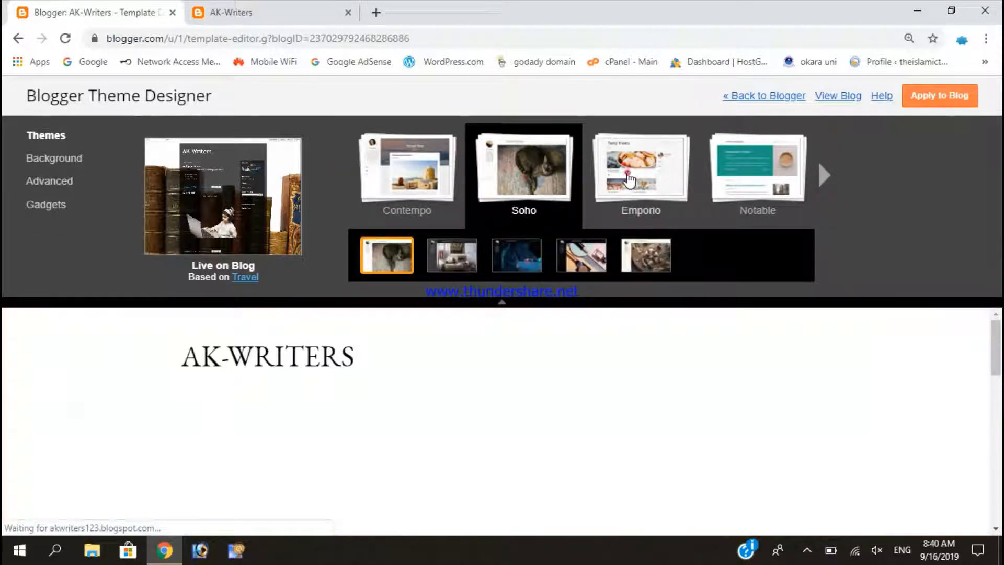
# Preview the Emporio theme and look through the whole blog page in it
pyautogui.click(629, 180)
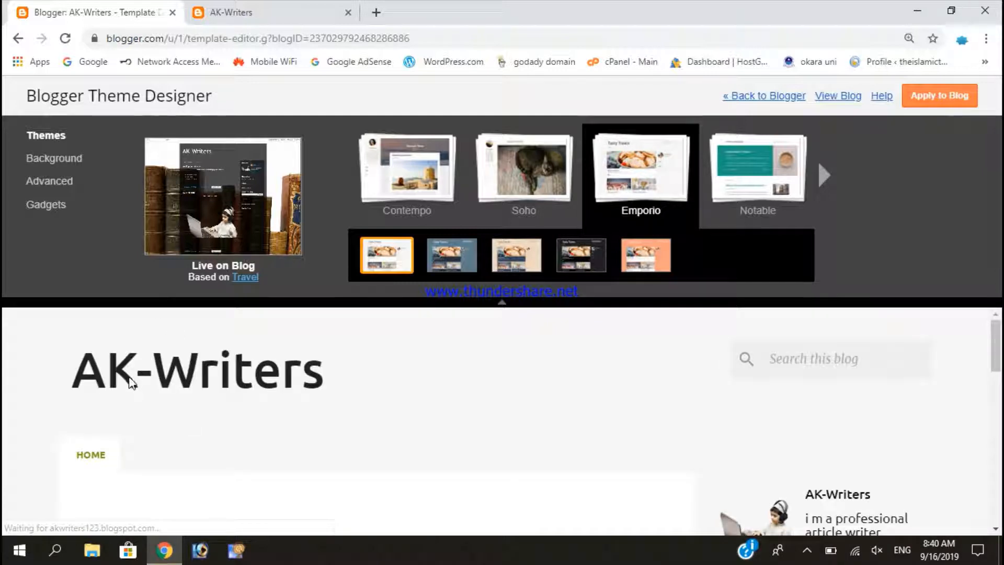
pyautogui.scroll(-4, 265, 454)
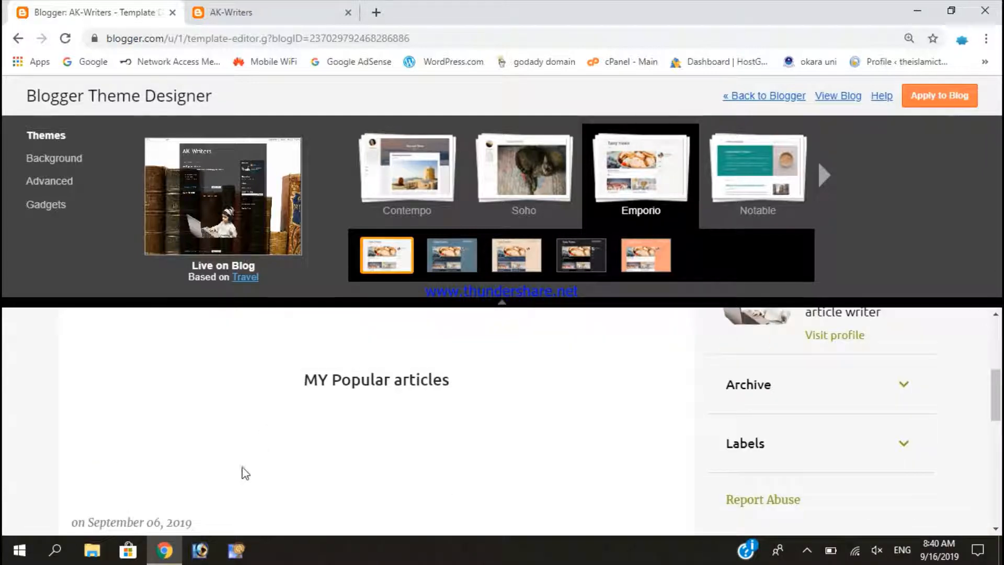
pyautogui.scroll(-7, 607, 479)
pyautogui.scroll(7, 242, 452)
pyautogui.scroll(3, 242, 452)
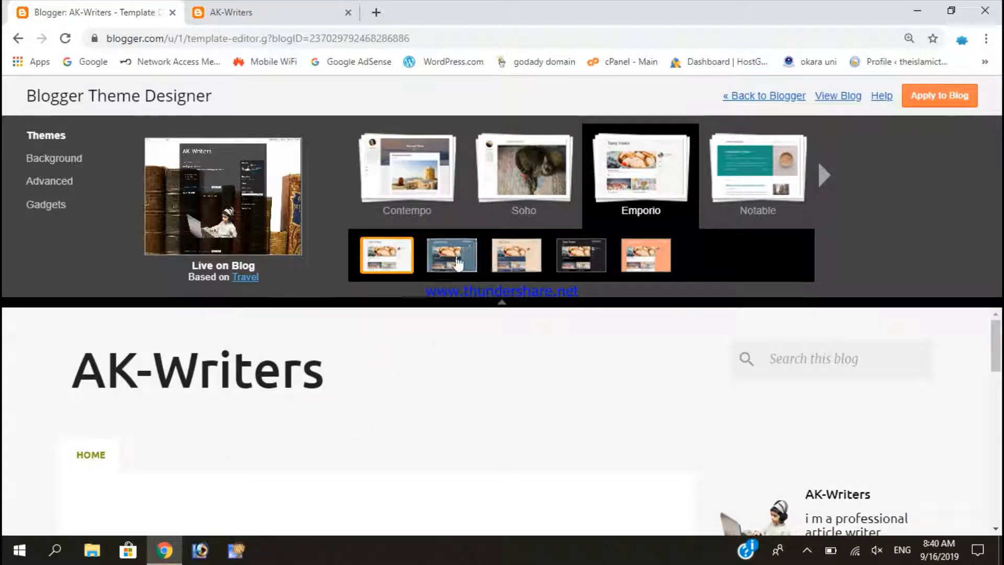
# Preview the blue, beige and dark variants of the Emporio theme, ending on the beige one
pyautogui.click(452, 261)
pyautogui.click(514, 262)
pyautogui.click(575, 265)
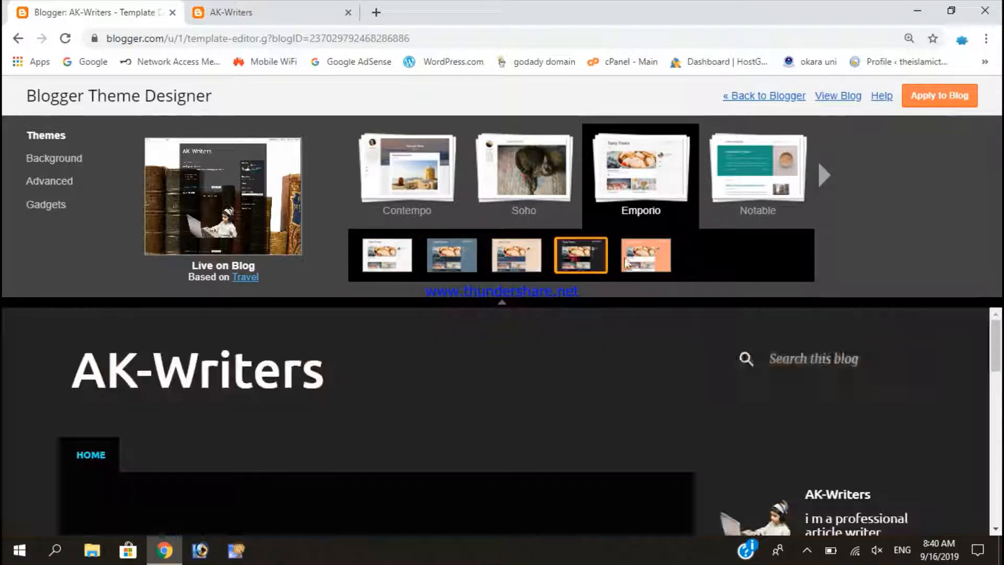
pyautogui.scroll(-5, 590, 330)
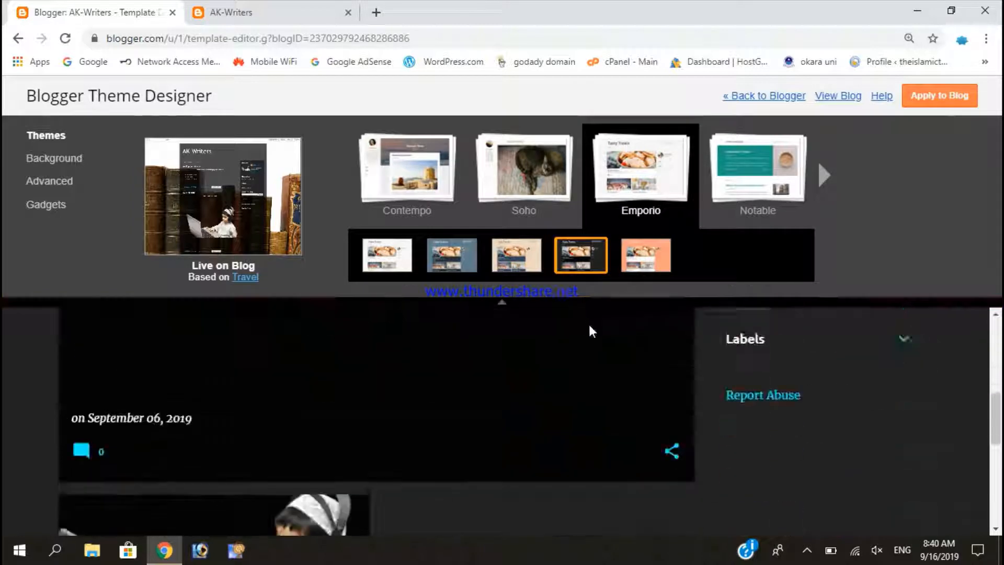
pyautogui.scroll(5, 596, 334)
pyautogui.click(507, 245)
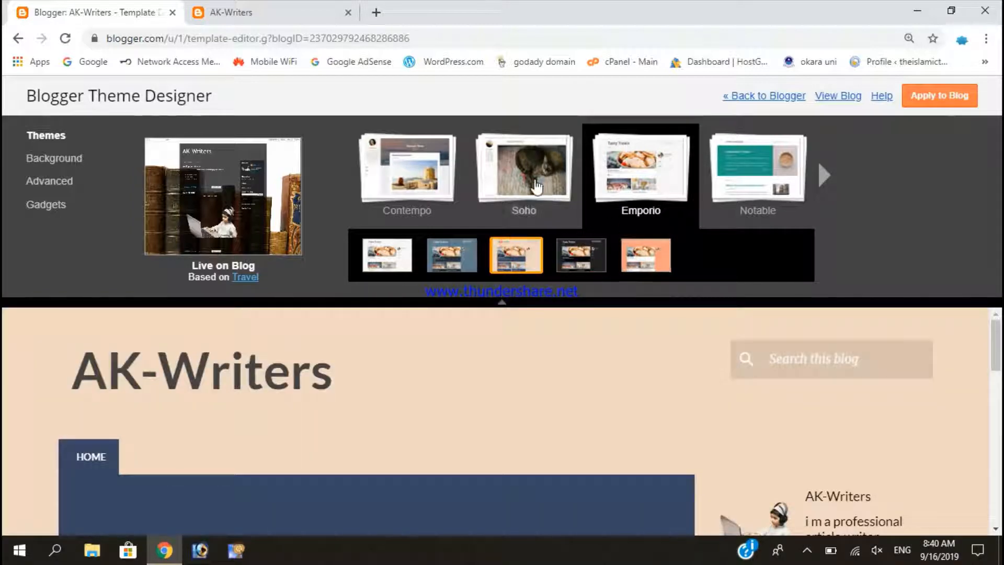
# Apply the Soho theme in its first variant to the blog, skipping the backup of the current theme
pyautogui.click(524, 173)
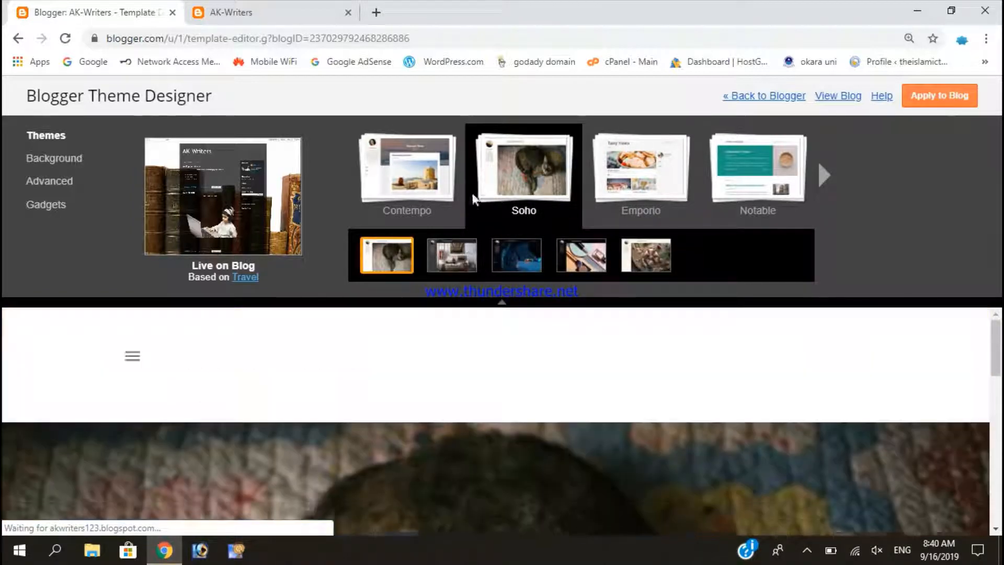
pyautogui.click(134, 360)
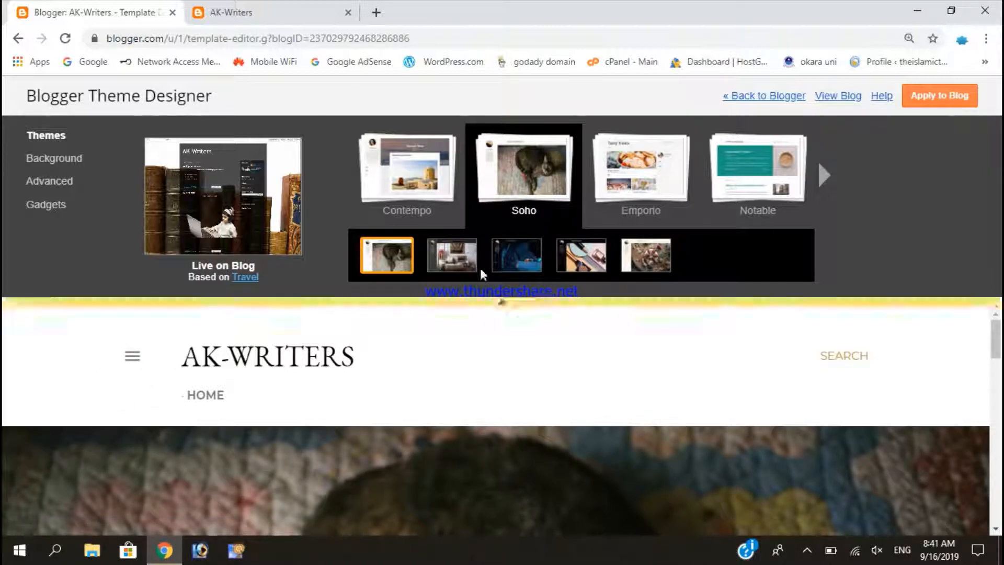
pyautogui.click(639, 190)
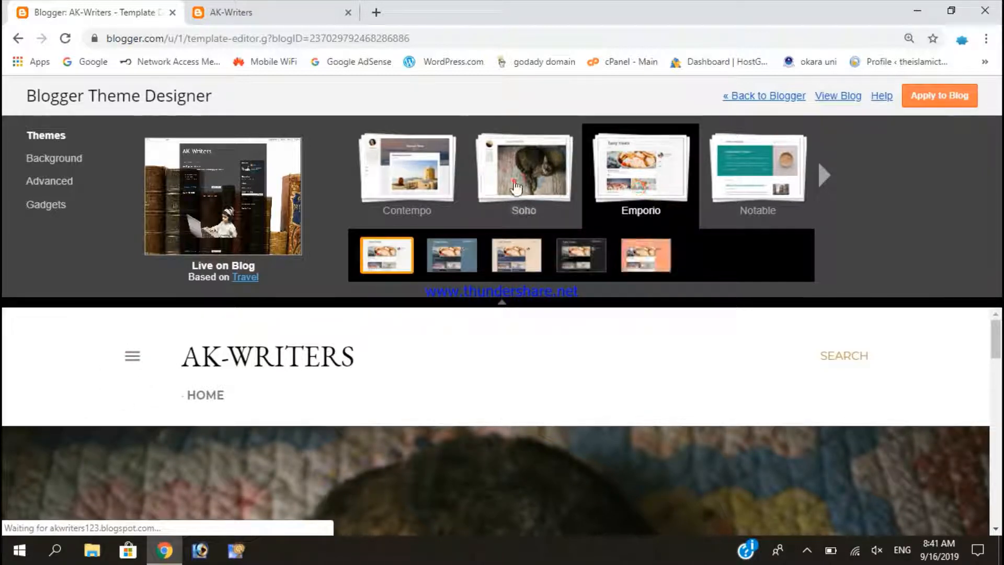
pyautogui.click(522, 190)
pyautogui.click(965, 94)
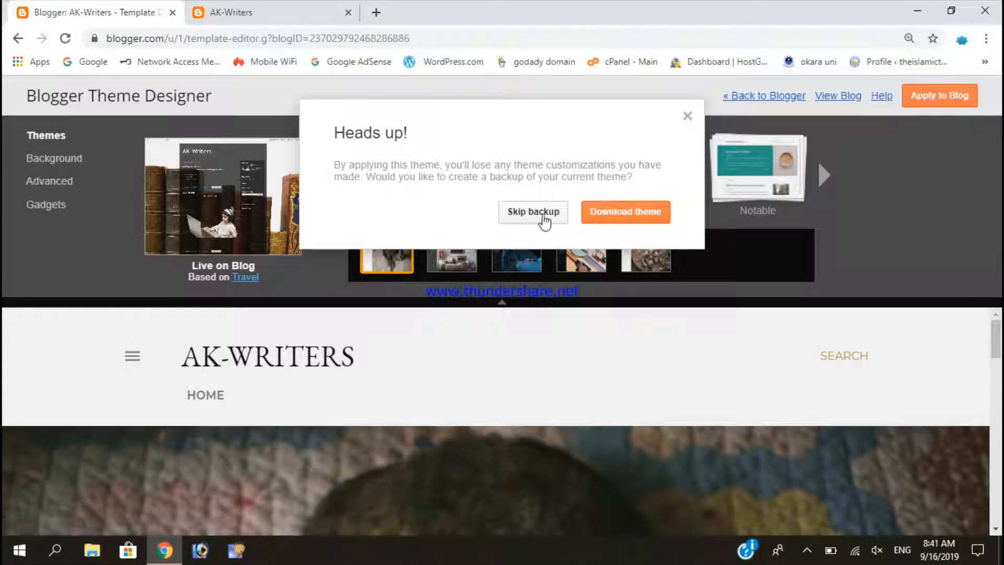
pyautogui.click(543, 215)
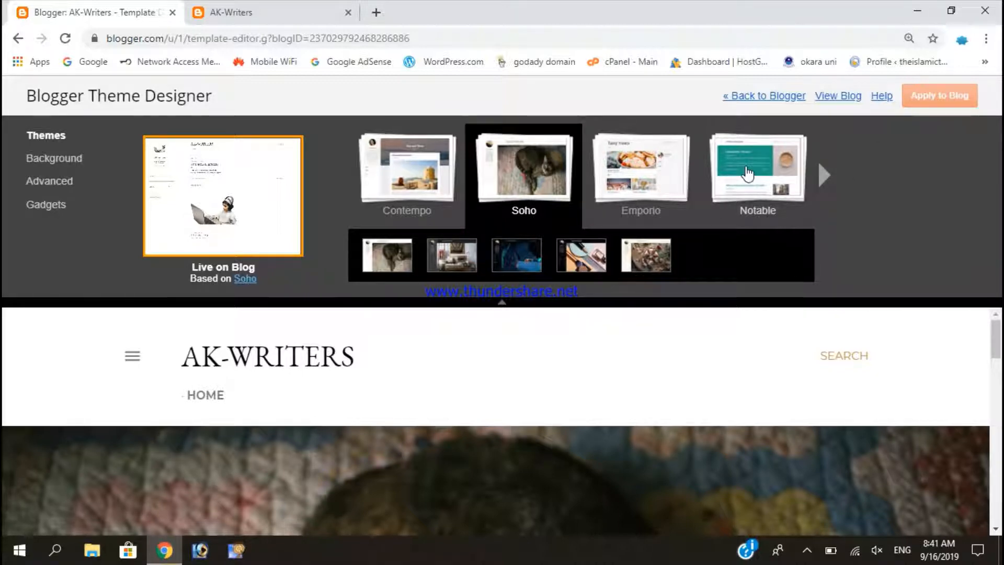
# Preview the Notable, Emporio, Travel, Ethereal, Watermark and Awesome Inc. themes on the blog
pyautogui.click(749, 172)
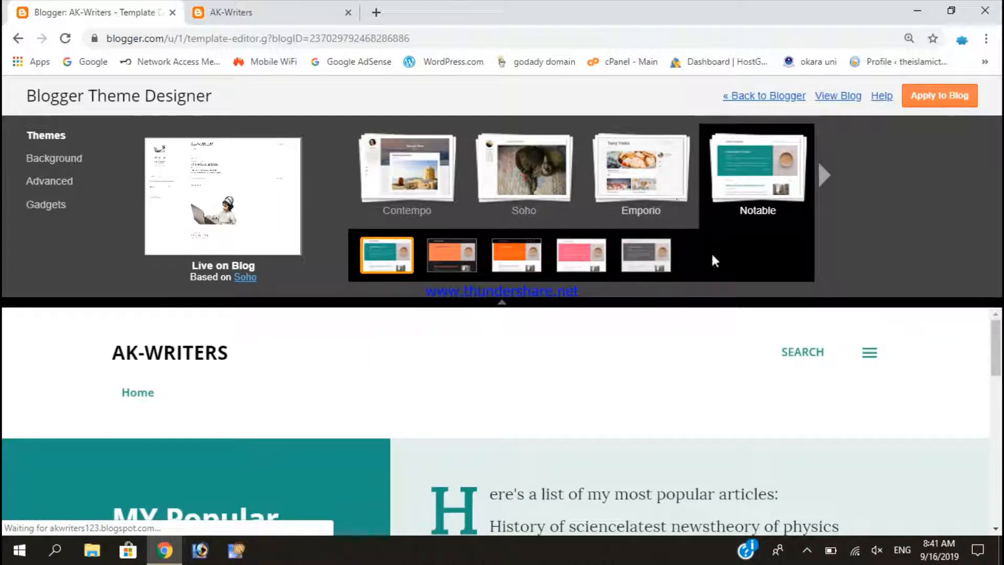
pyautogui.click(639, 163)
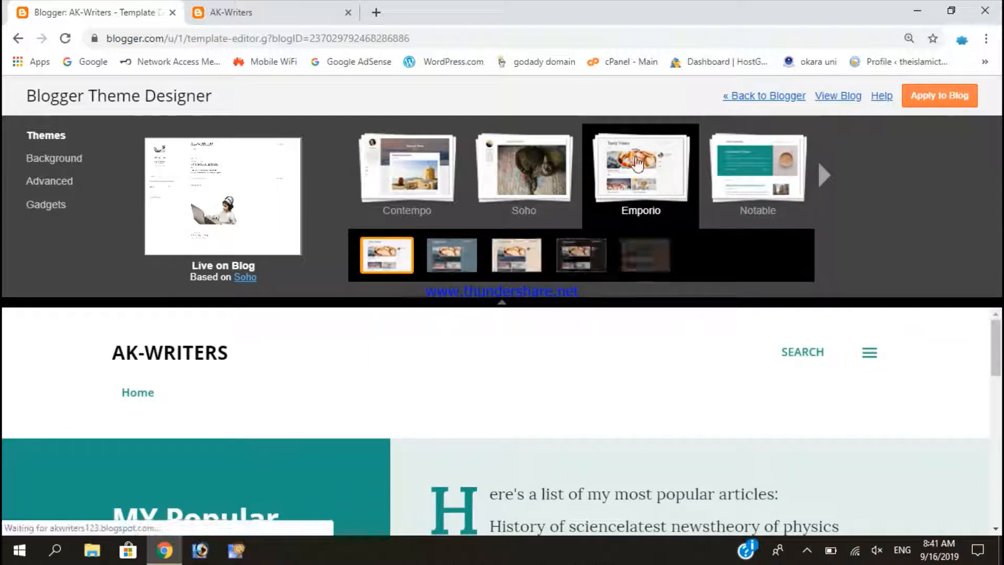
pyautogui.click(824, 175)
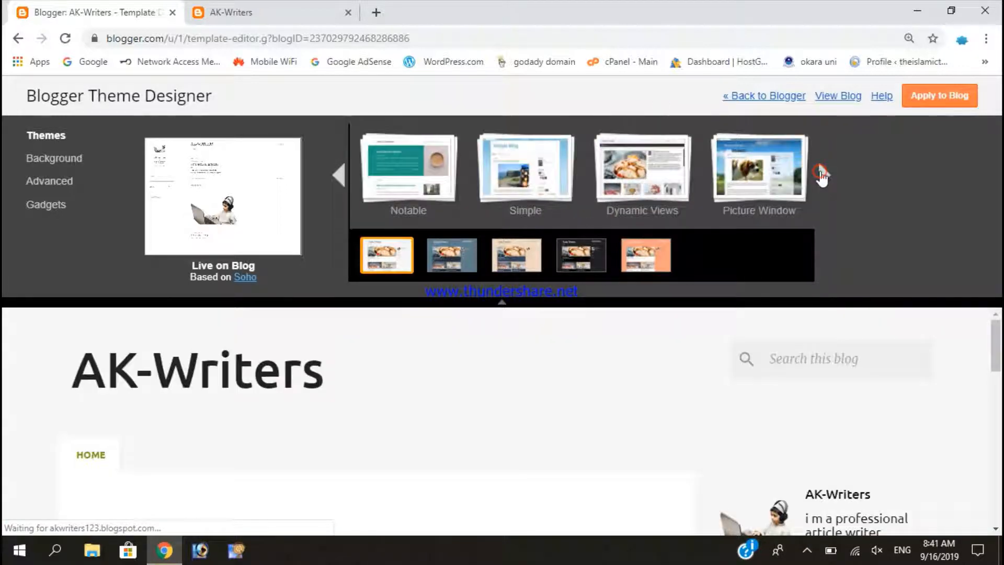
pyautogui.click(822, 175)
pyautogui.click(820, 171)
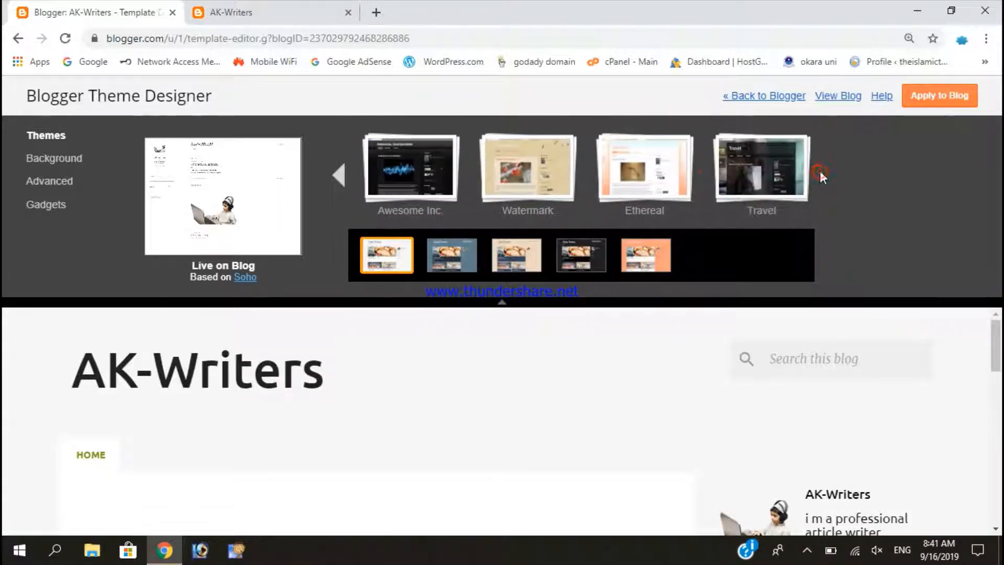
pyautogui.click(789, 172)
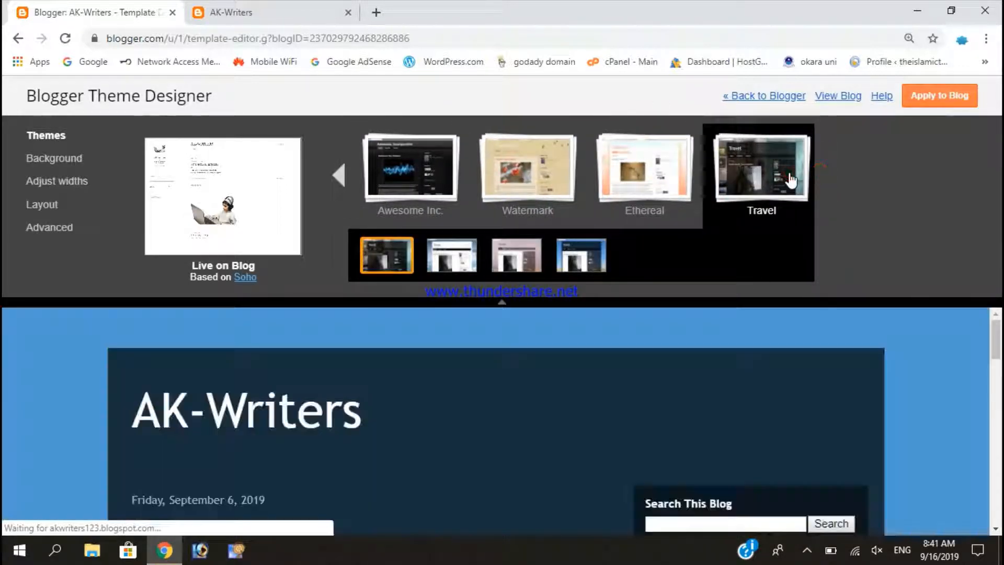
pyautogui.click(644, 173)
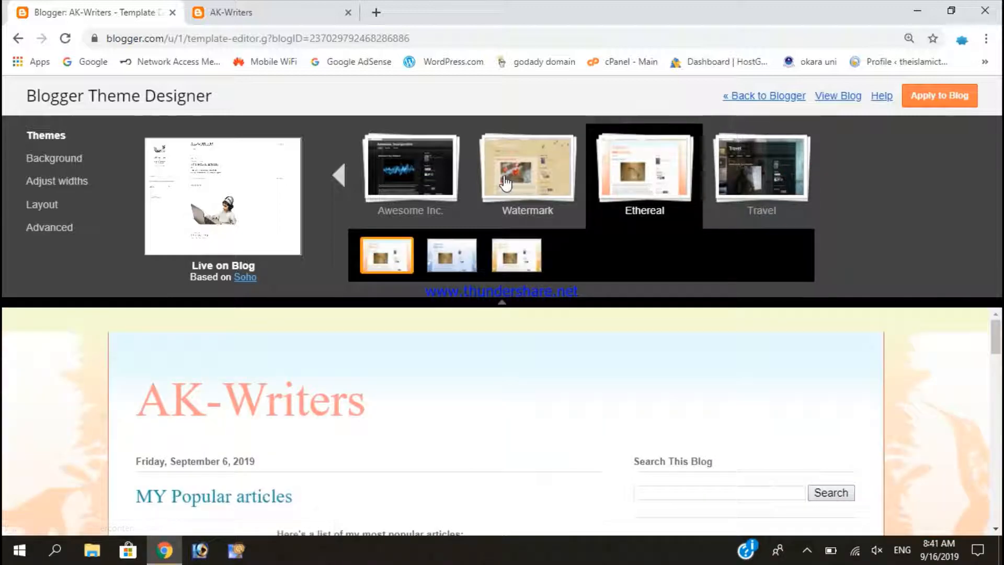
pyautogui.click(505, 182)
pyautogui.click(445, 181)
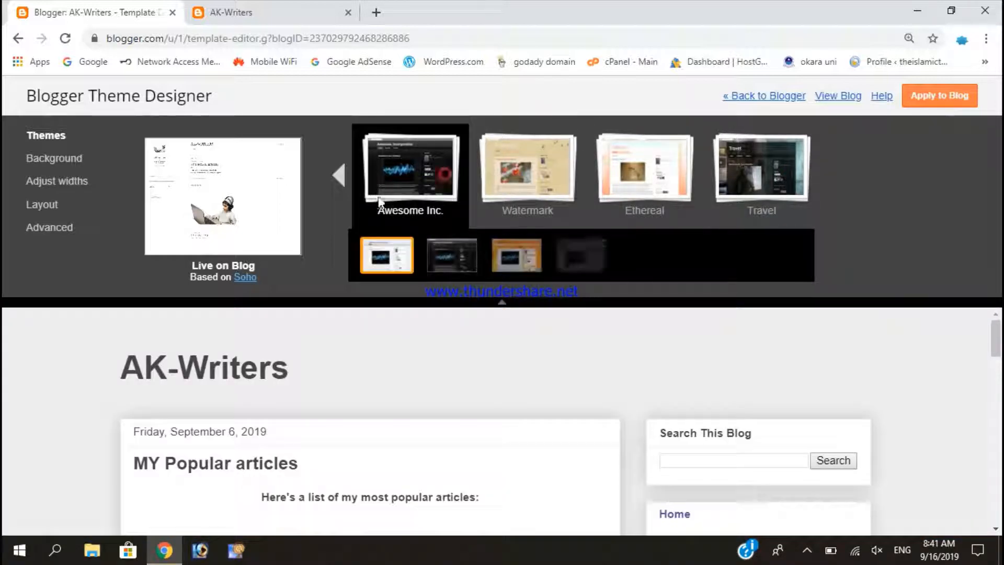
# Preview the Picture Window theme and the Dynamic Views theme in its Classic layout
pyautogui.click(338, 176)
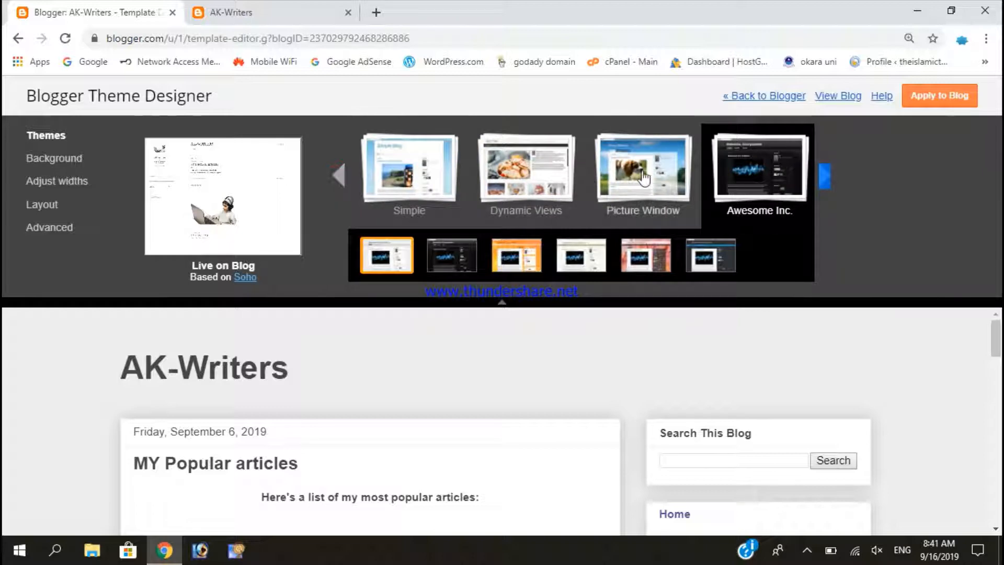
pyautogui.click(647, 177)
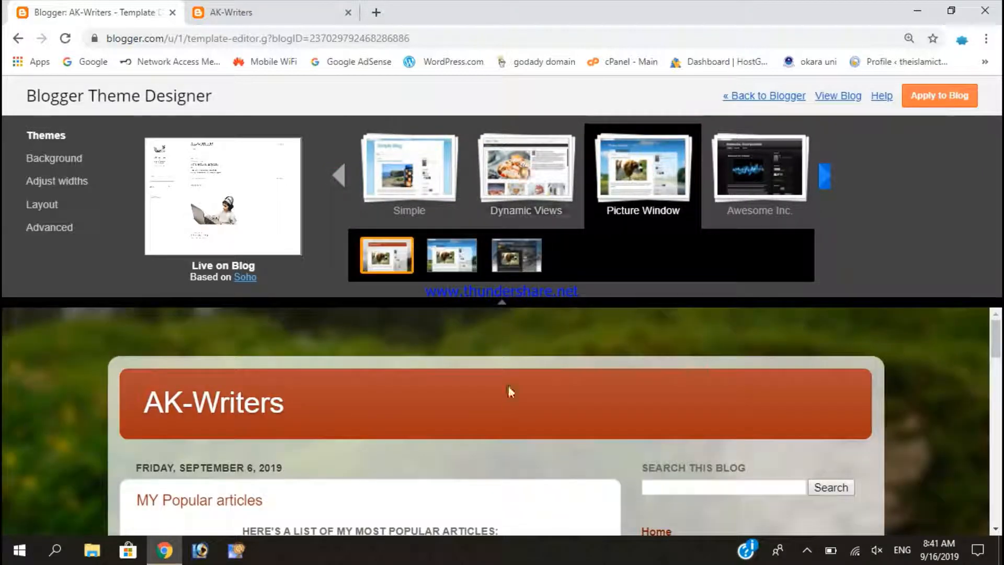
pyautogui.click(561, 176)
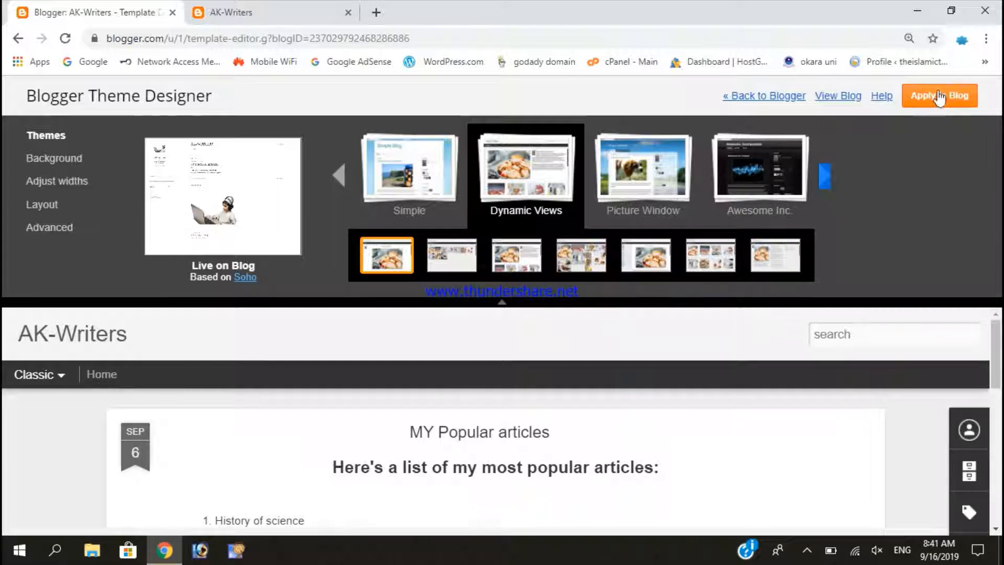
# Preview the Flipcard, Magazine, Sidebar and Snapshot layouts of the Dynamic Views theme
pyautogui.click(453, 254)
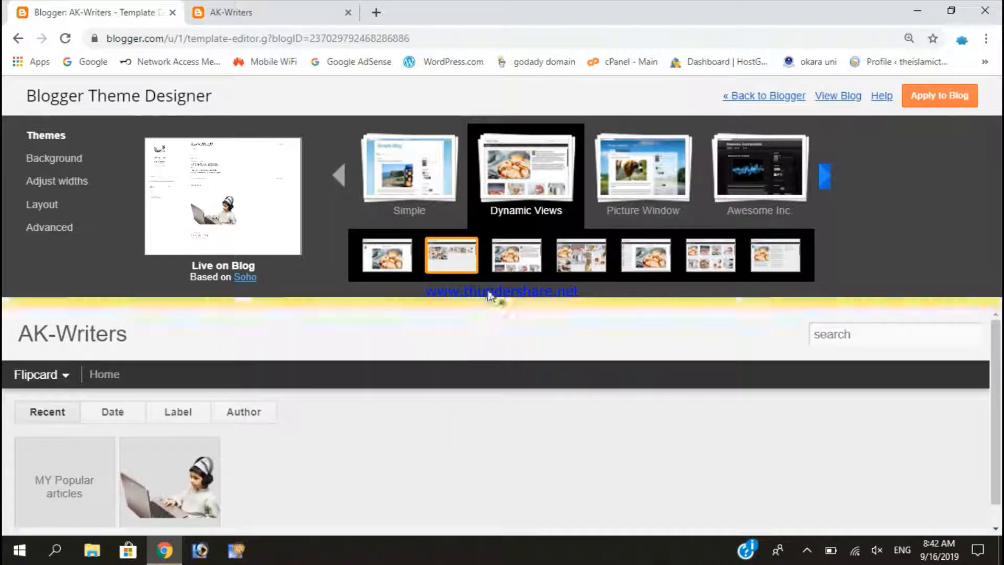
pyautogui.click(517, 262)
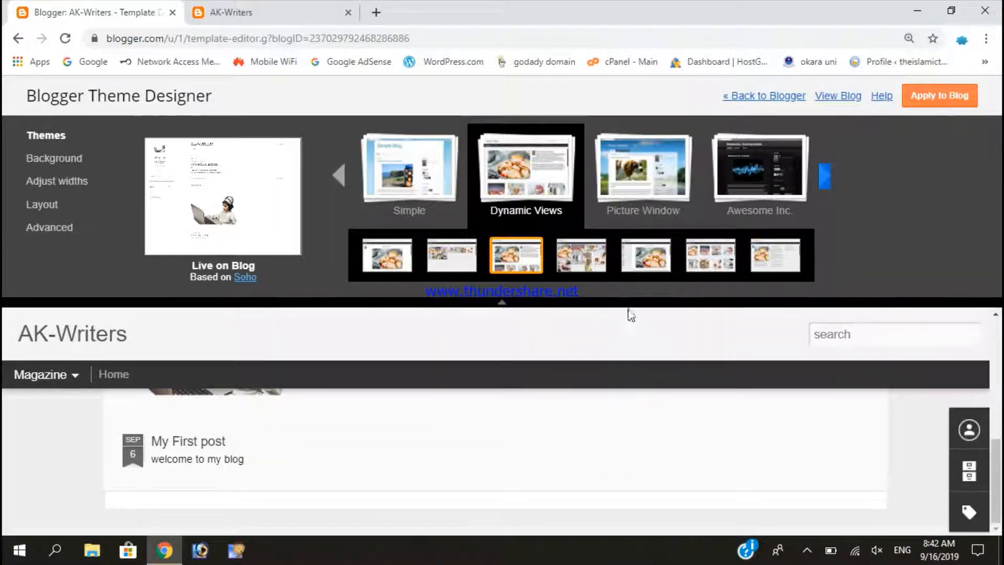
pyautogui.click(639, 259)
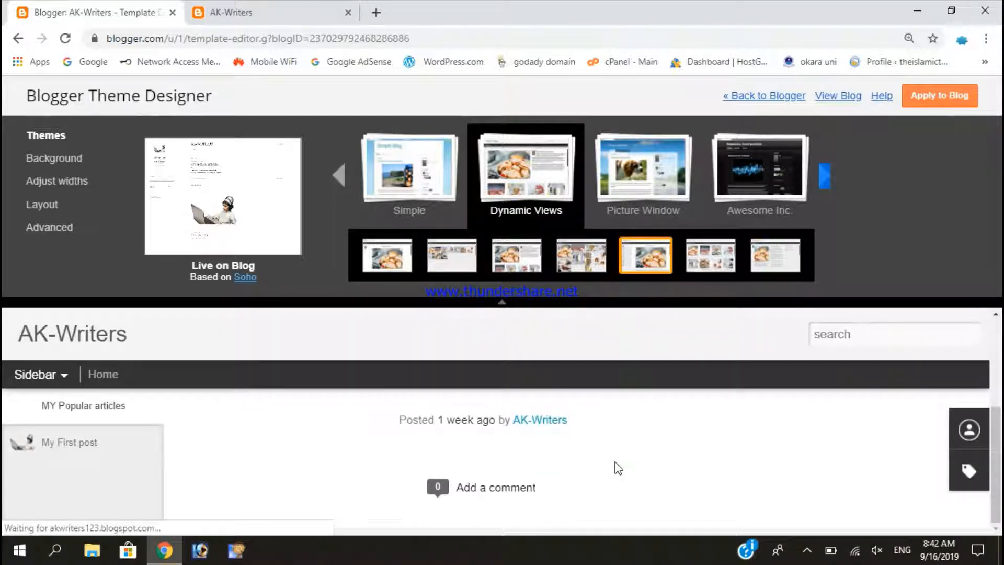
pyautogui.click(692, 258)
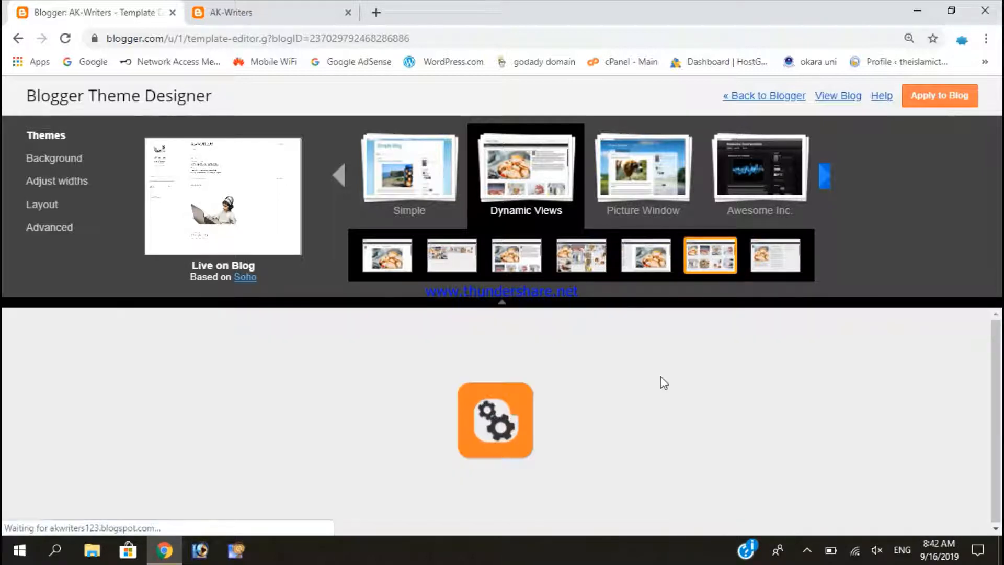
pyautogui.scroll(-2, 532, 433)
pyautogui.scroll(2, 457, 340)
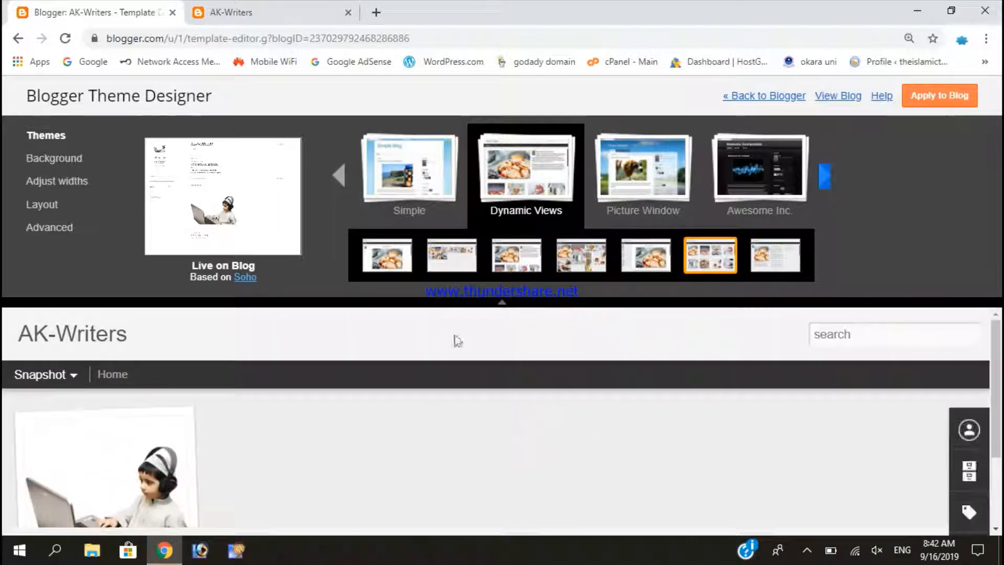
# Apply the Dynamic Views theme in its Classic layout to the blog and look over its gadget layout
pyautogui.click(387, 261)
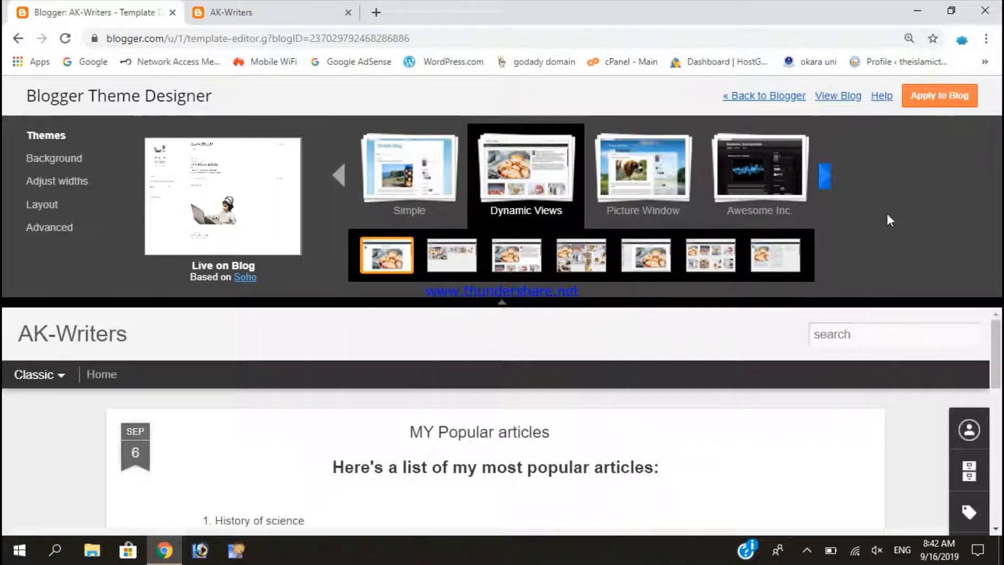
pyautogui.click(927, 105)
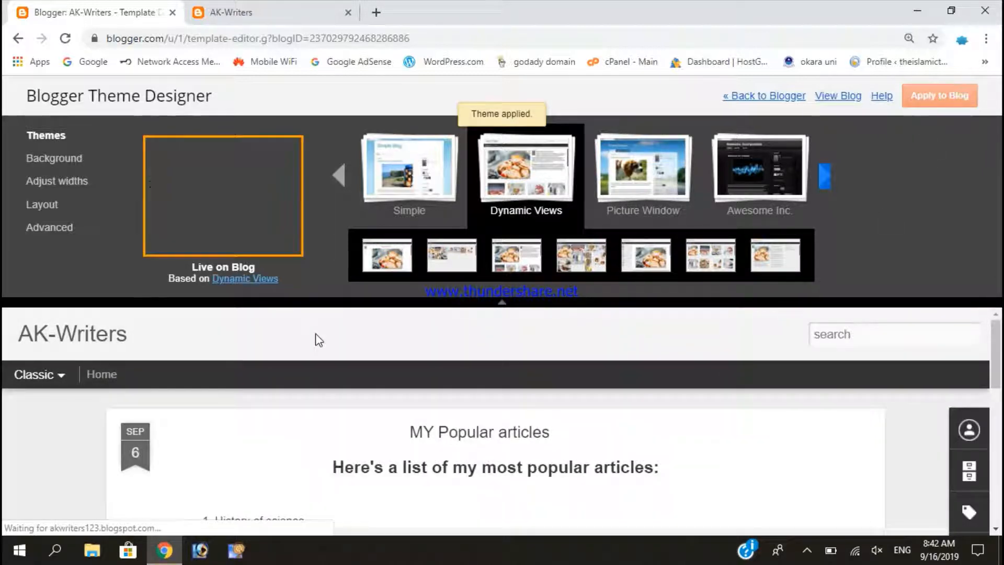
pyautogui.click(42, 207)
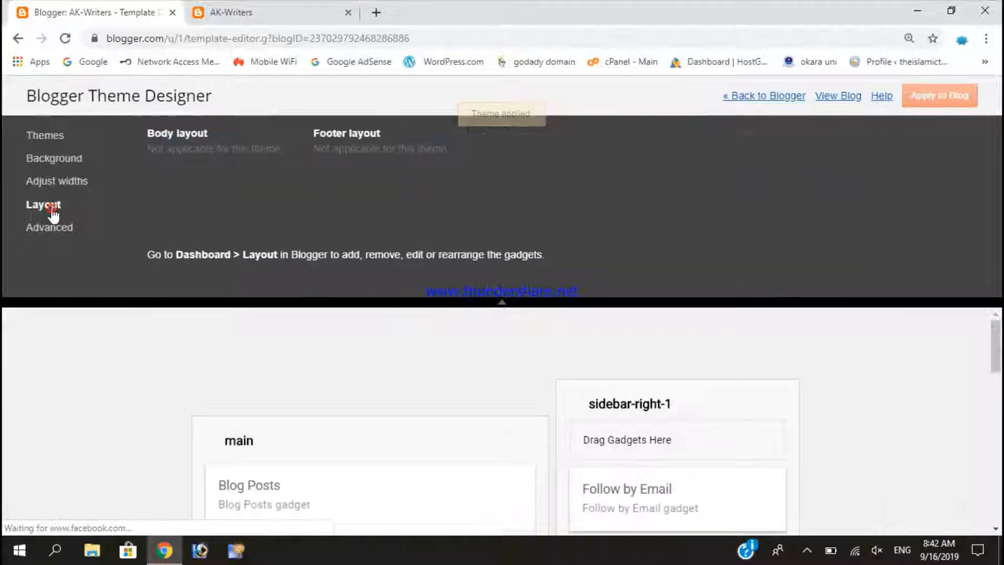
pyautogui.scroll(-10, 359, 346)
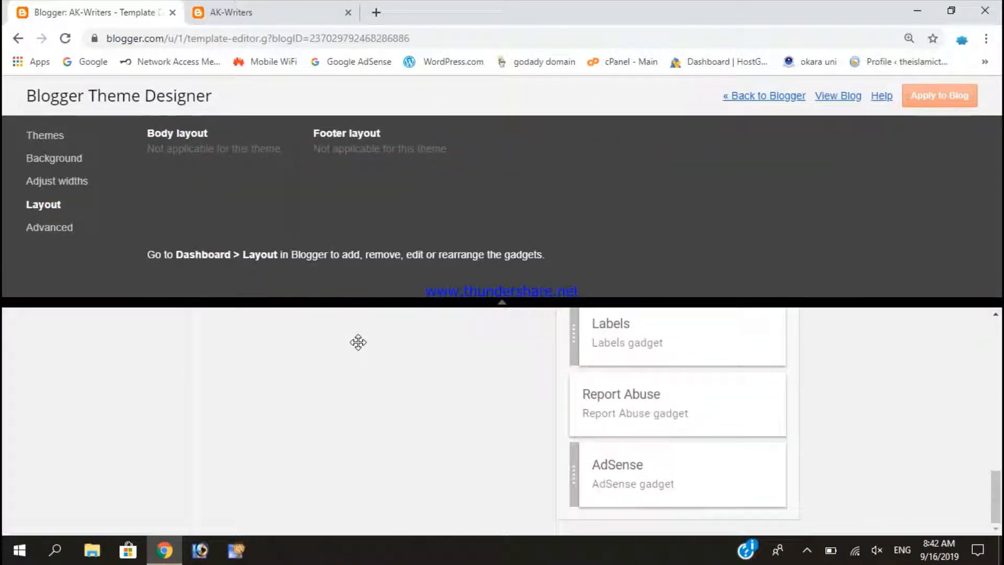
pyautogui.scroll(9, 358, 342)
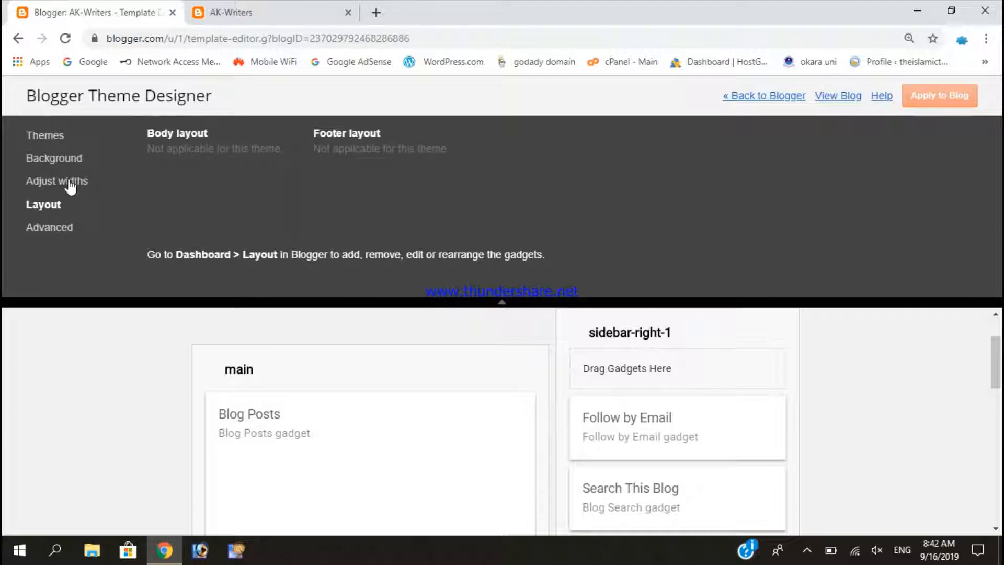
# Set the right sidebar width to 420 px and the entire blog width to 1130 px, checking the preview
pyautogui.click(70, 183)
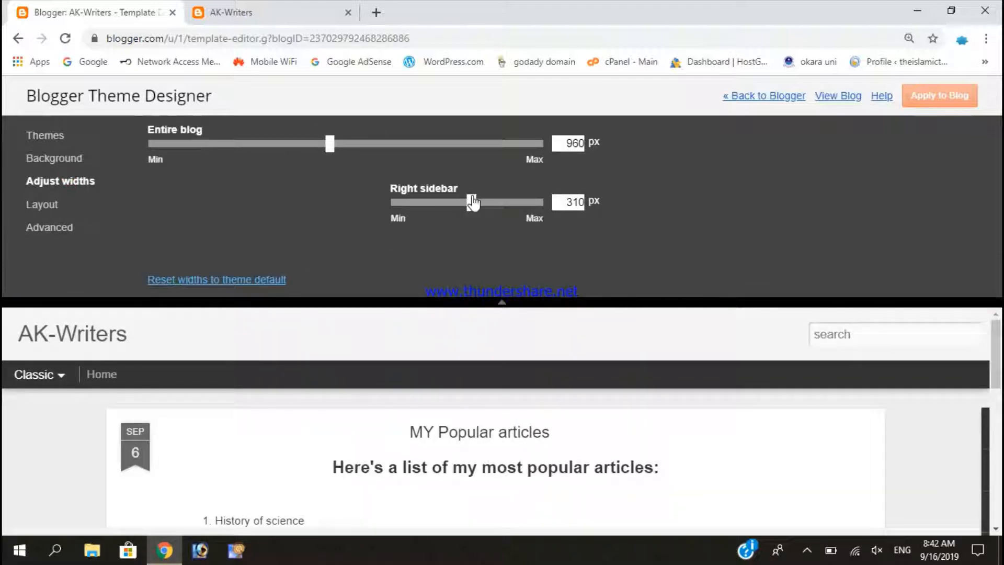
pyautogui.moveTo(473, 202); pyautogui.dragTo(515, 203)
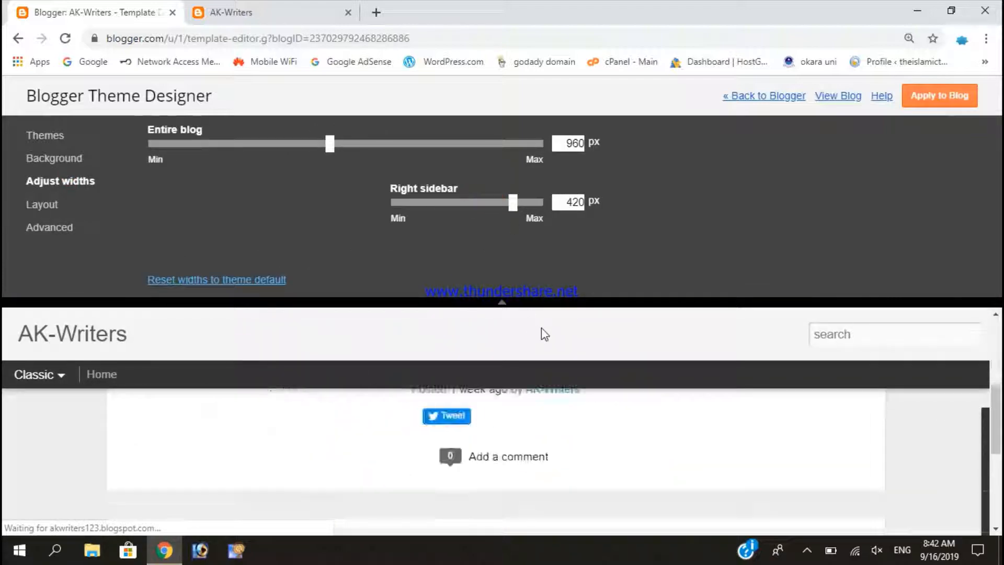
pyautogui.scroll(-4, 556, 356)
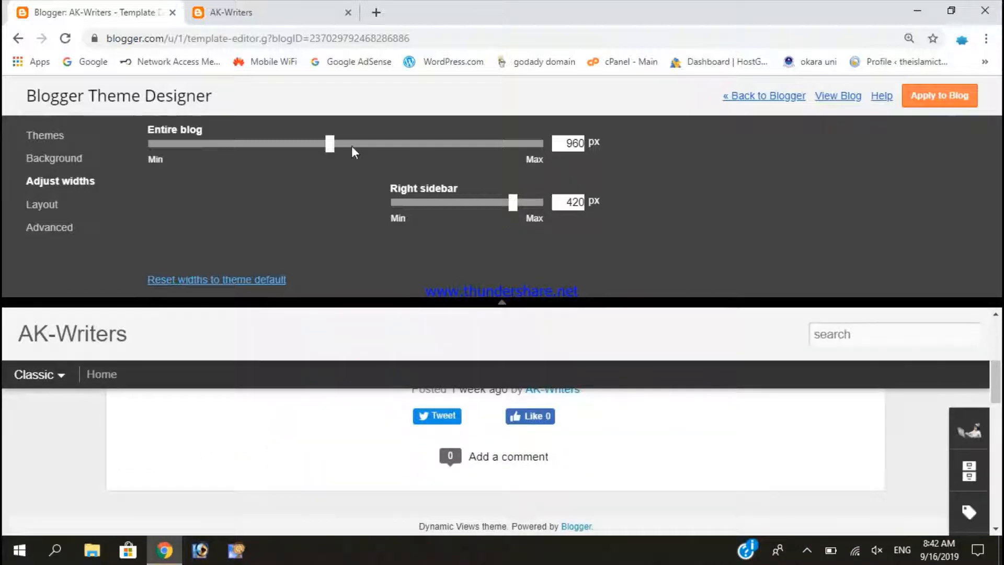
pyautogui.moveTo(331, 143); pyautogui.dragTo(356, 144)
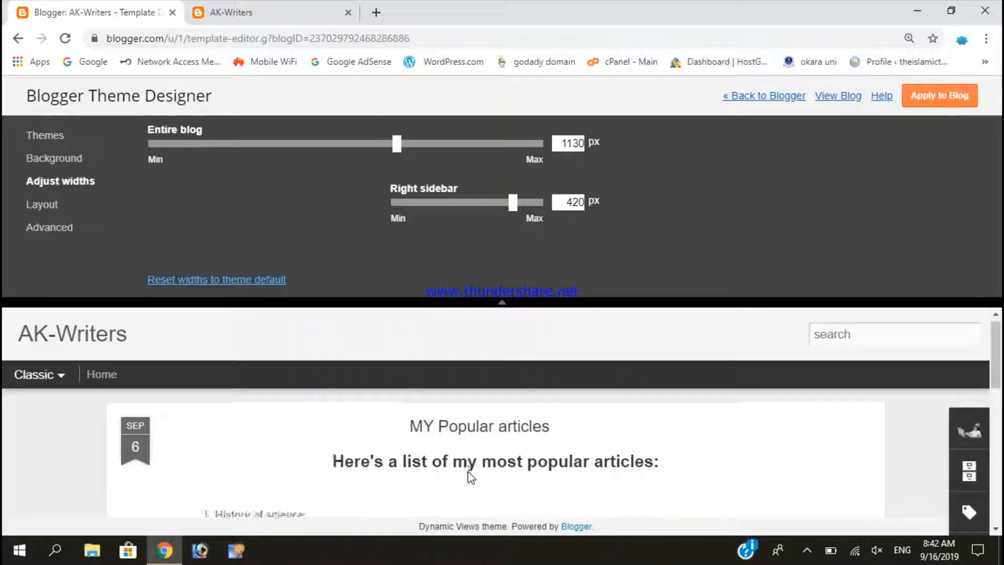
pyautogui.scroll(-3, 450, 463)
# Try entire blog widths of 930 and 990 px, and settle on 1190 px with a 360 px right sidebar
pyautogui.moveTo(397, 143); pyautogui.dragTo(319, 149)
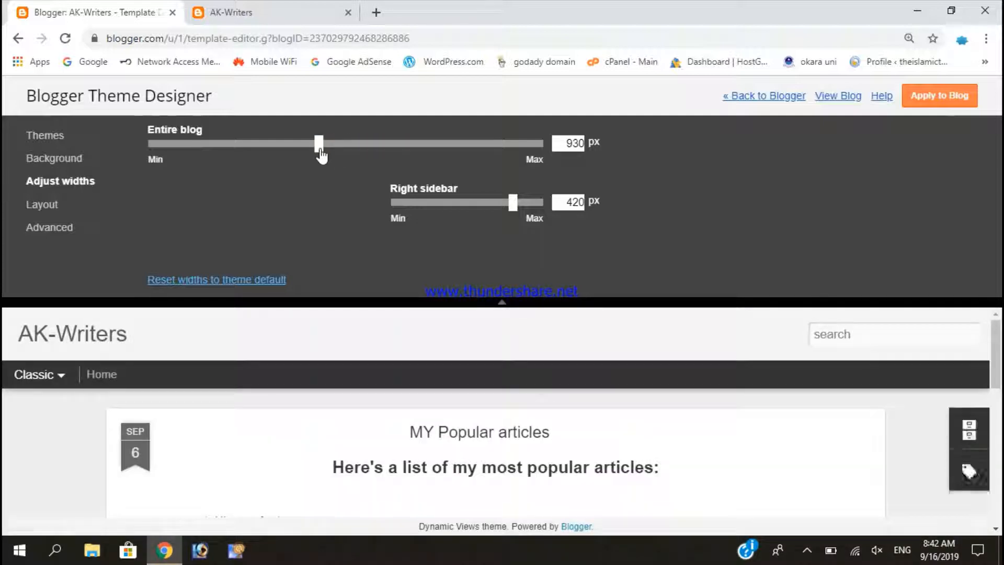
pyautogui.scroll(-5, 442, 418)
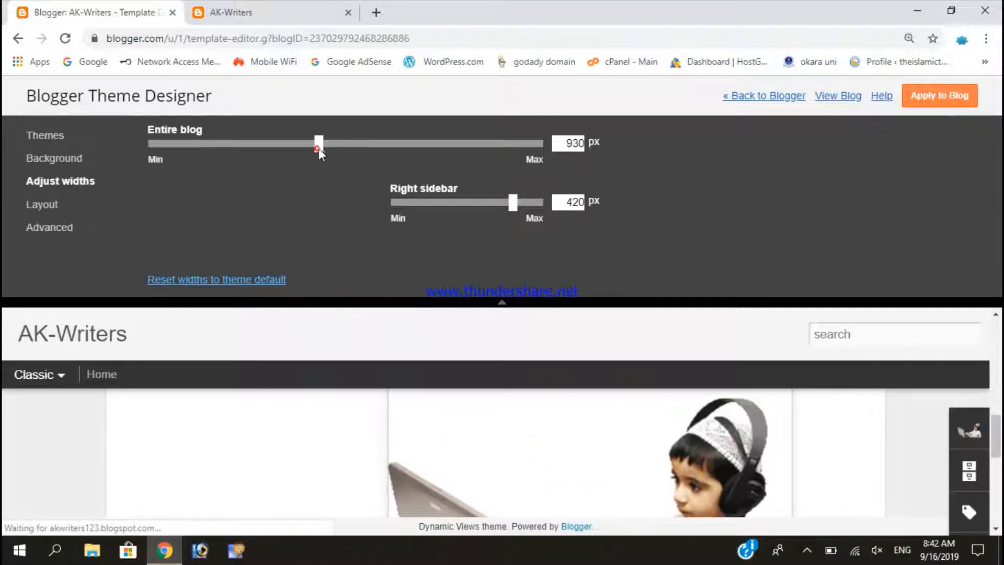
pyautogui.moveTo(318, 150); pyautogui.dragTo(343, 149)
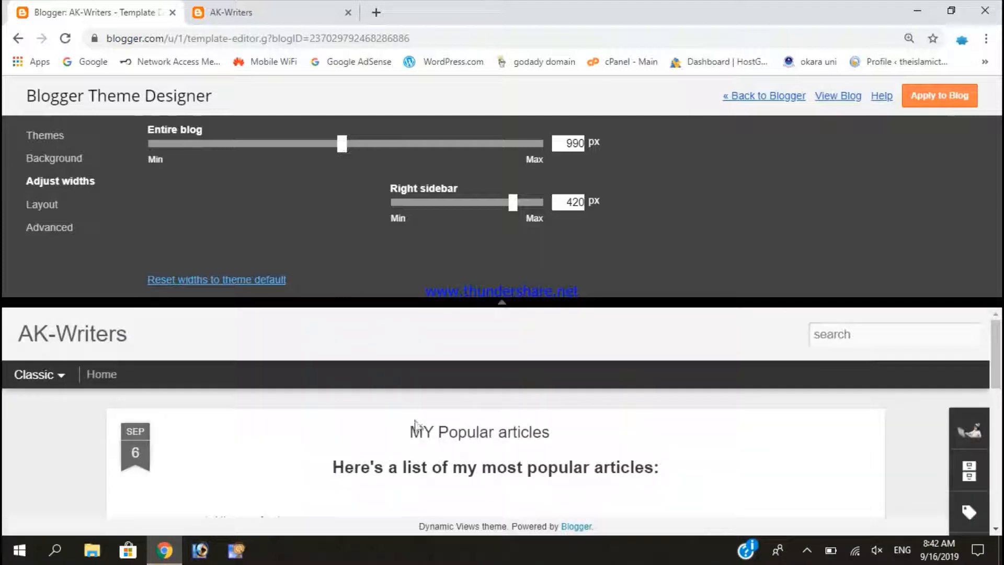
pyautogui.scroll(-6, 416, 425)
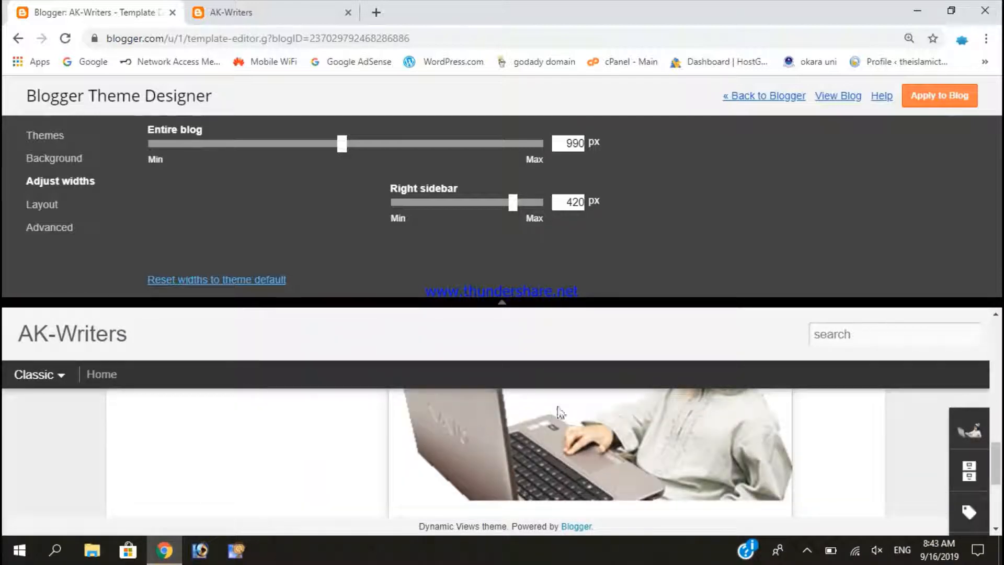
pyautogui.click(345, 144)
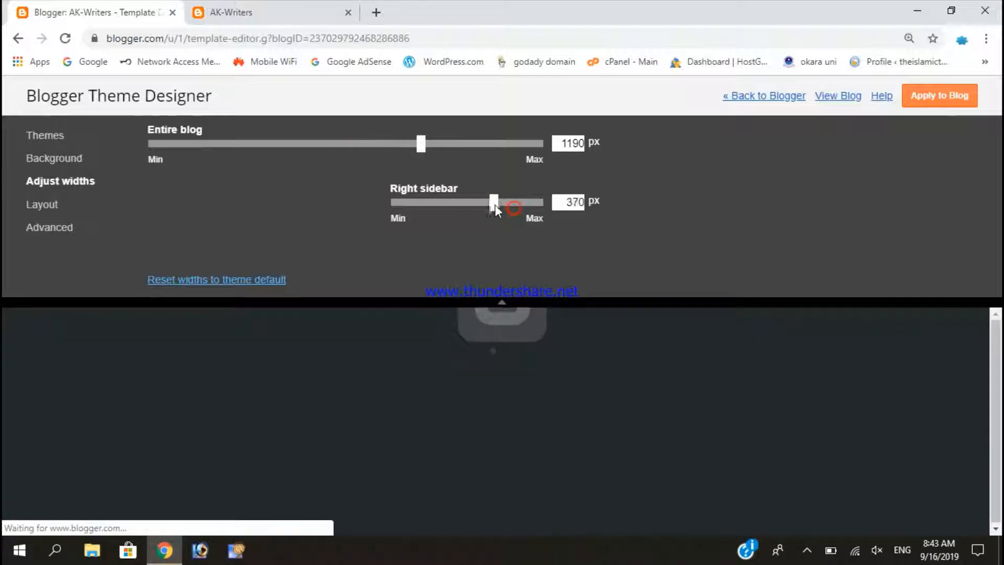
pyautogui.moveTo(496, 210); pyautogui.dragTo(469, 200)
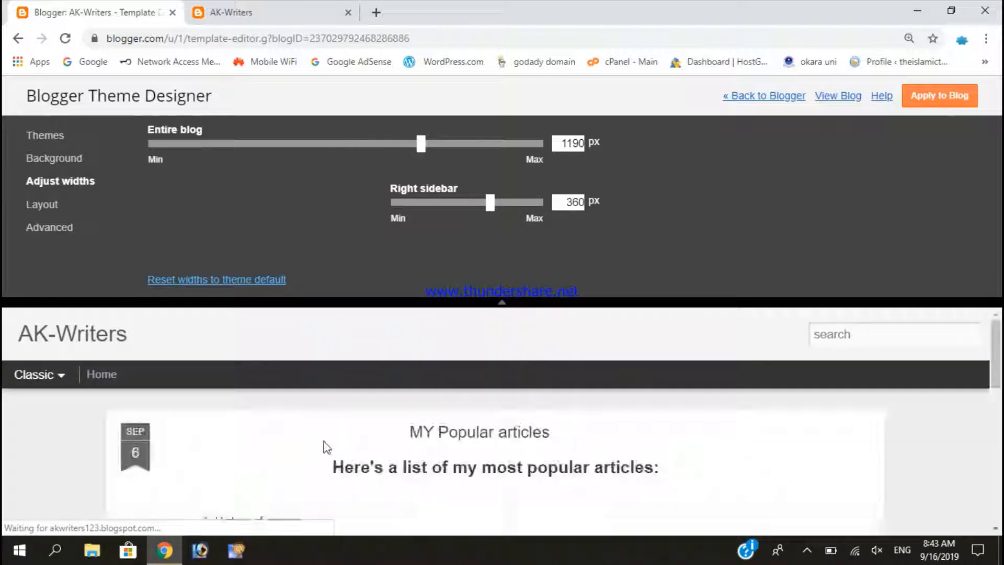
# Try the suggested teal-blue color theme and a muted grey-green custom main color on the blog background
pyautogui.click(68, 158)
pyautogui.click(333, 216)
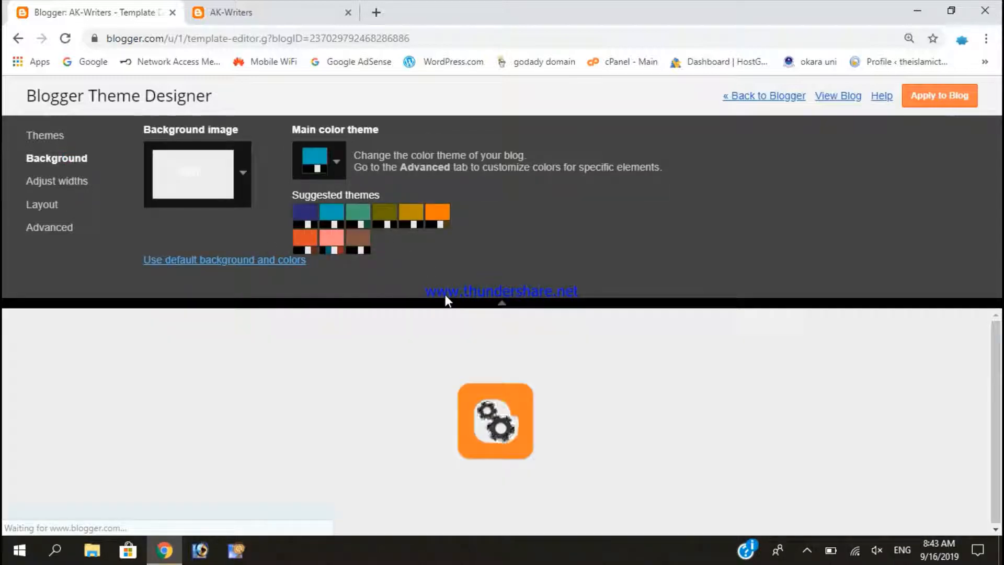
pyautogui.scroll(-15, 480, 437)
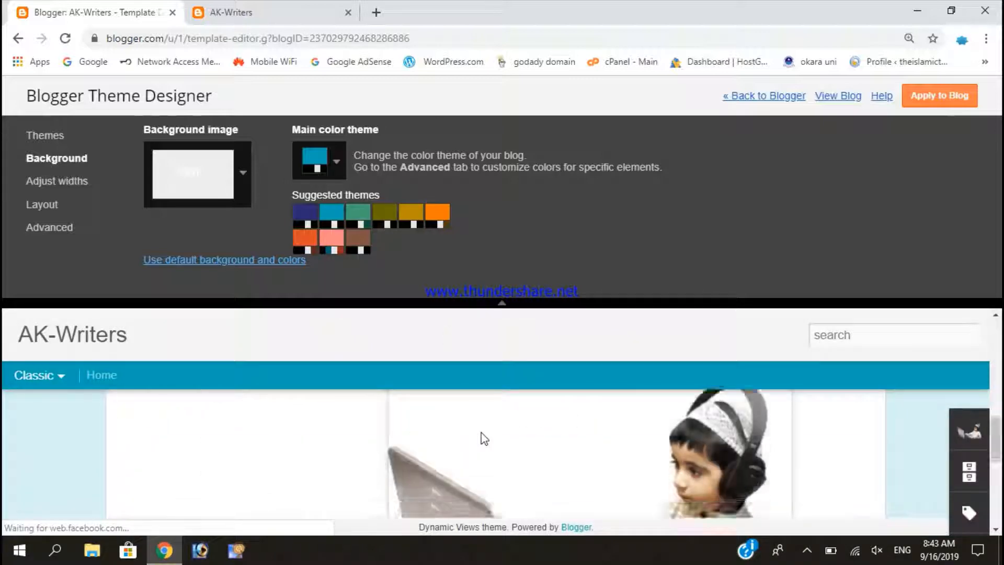
pyautogui.click(338, 174)
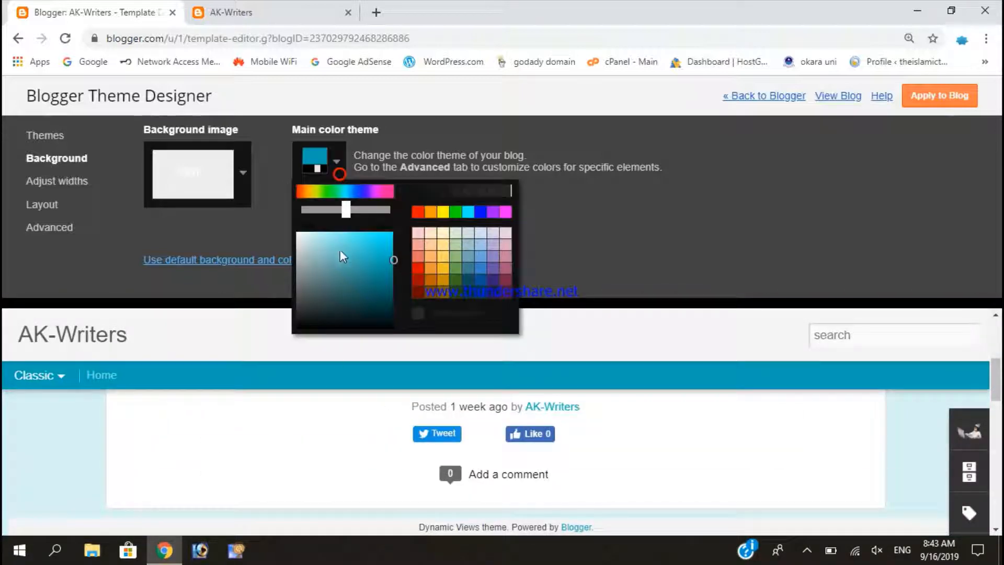
pyautogui.click(454, 234)
pyautogui.click(308, 266)
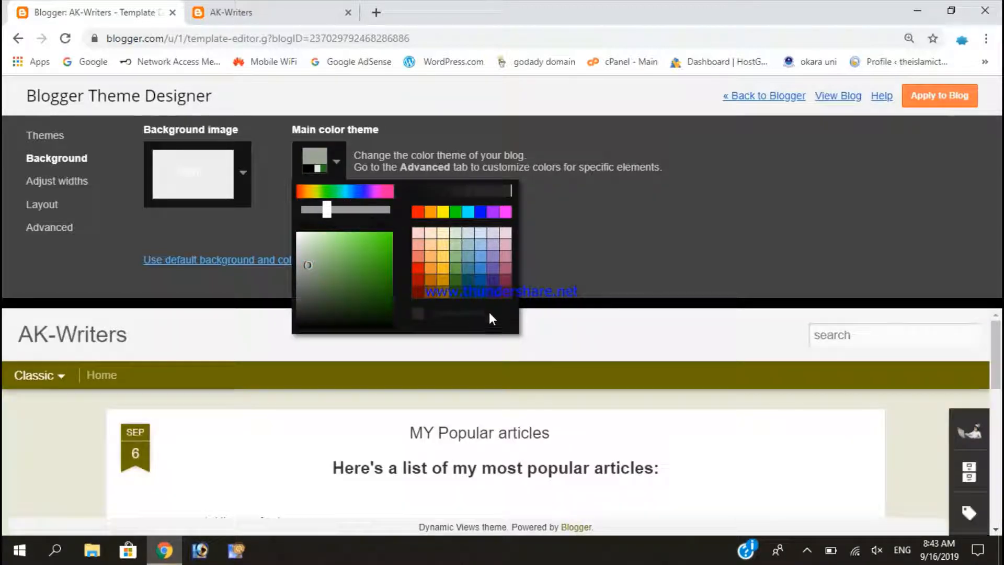
pyautogui.scroll(-2, 474, 359)
# Try dark blue as the main theme color and settle on dark indigo, checking the preview
pyautogui.click(480, 292)
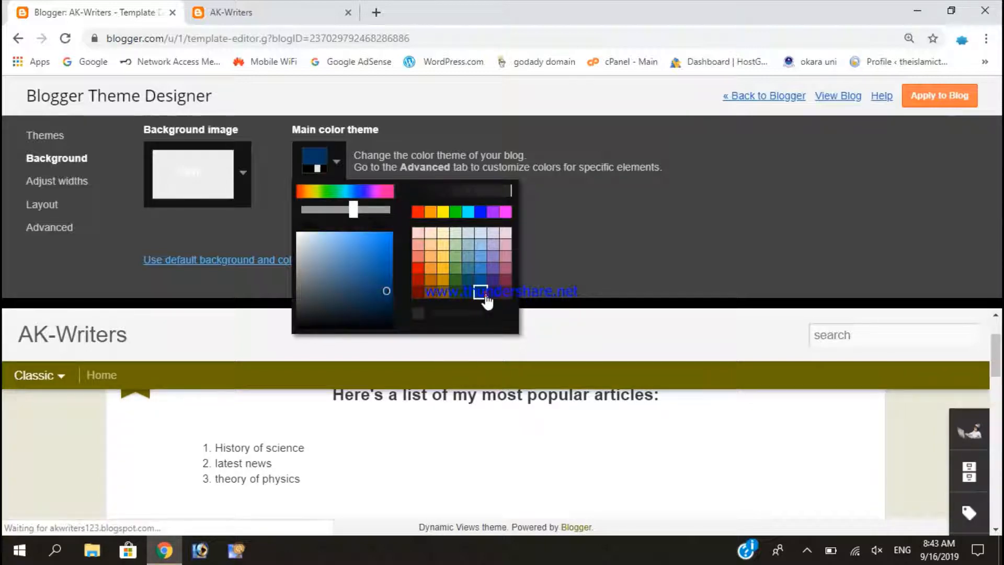
pyautogui.click(495, 293)
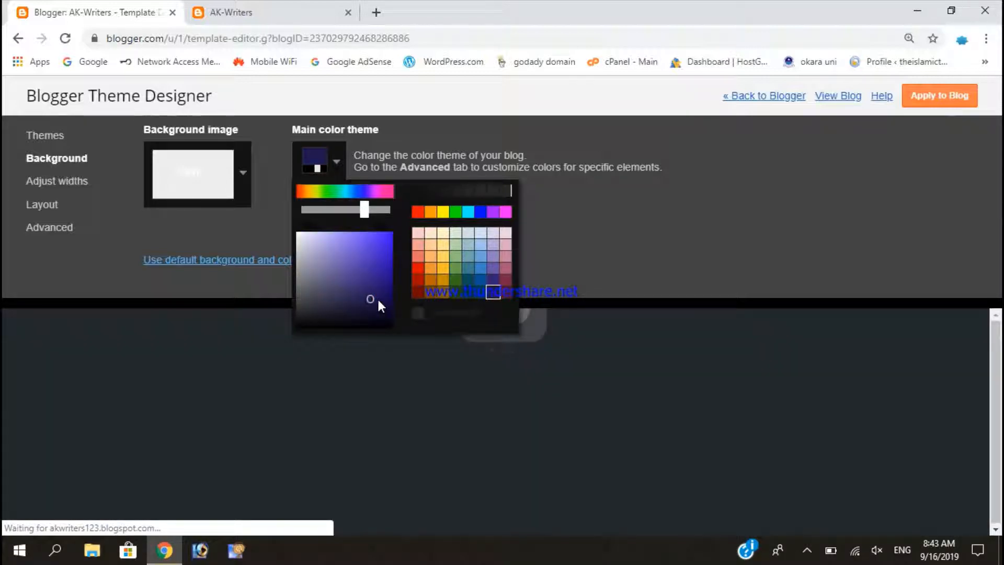
pyautogui.scroll(-3, 457, 418)
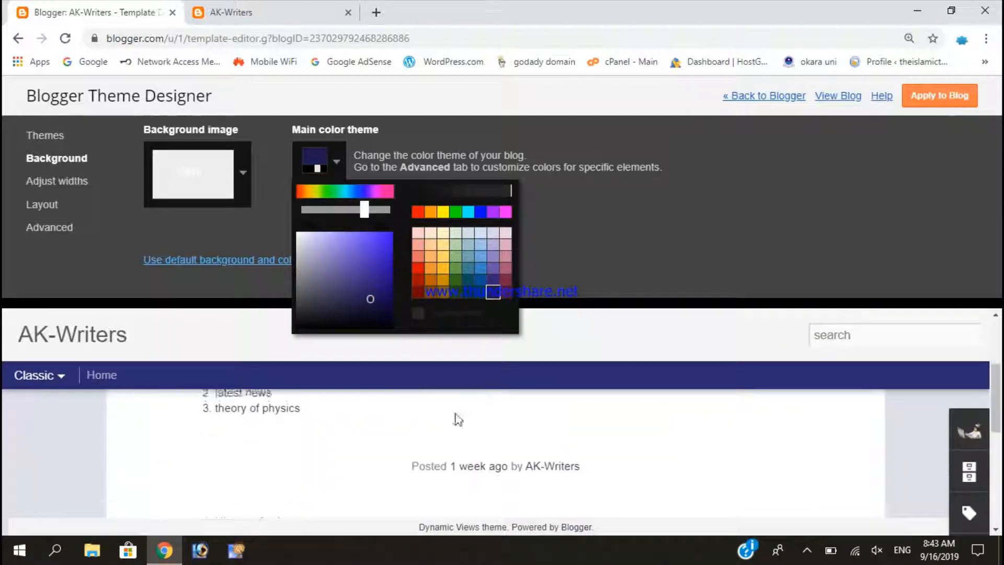
pyautogui.click(338, 158)
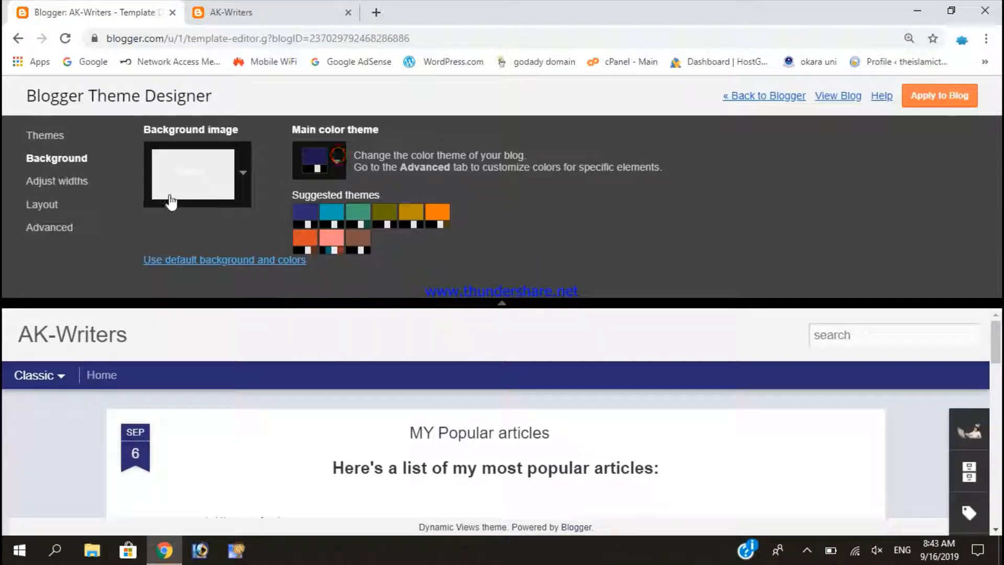
# Try three Abstract background images: the orange and green ribbons, the blue light streaks and the pale blue curves
pyautogui.click(243, 174)
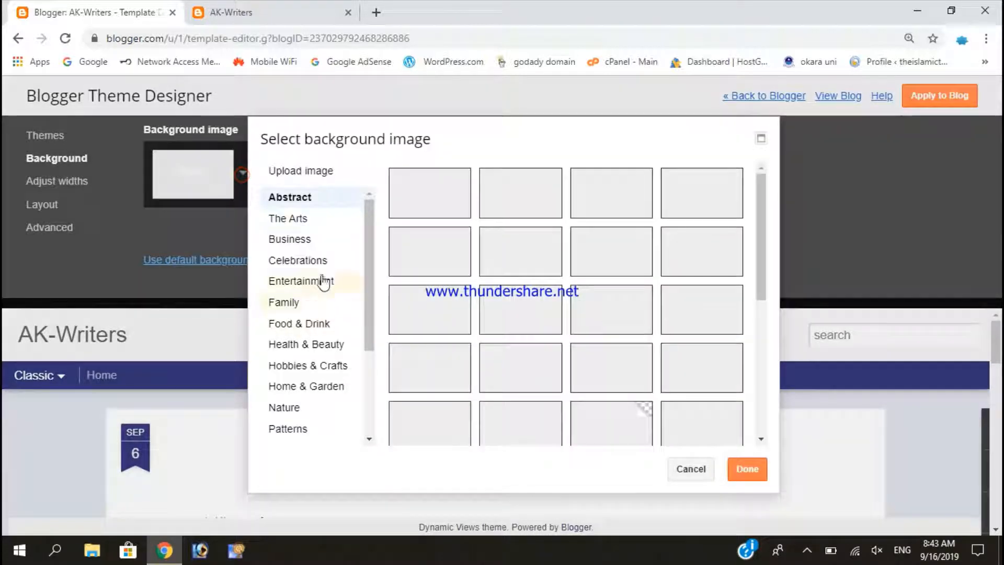
pyautogui.click(434, 207)
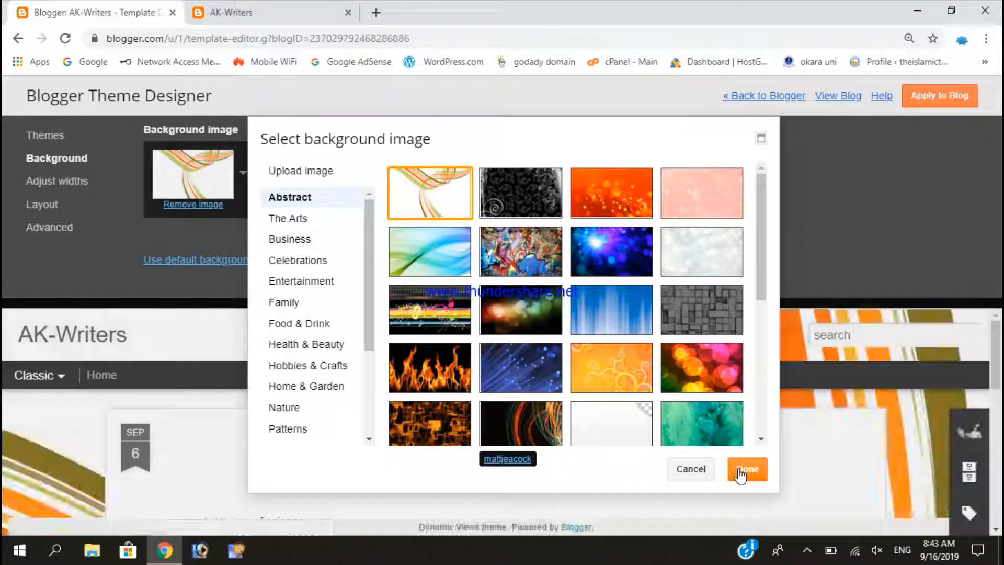
pyautogui.click(635, 315)
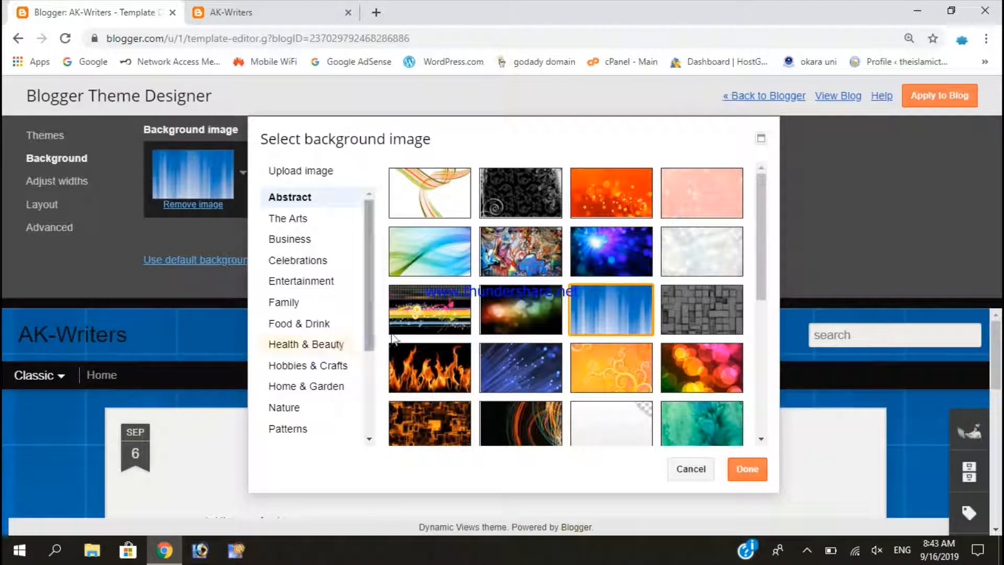
pyautogui.scroll(-5, 440, 331)
pyautogui.scroll(1, 434, 402)
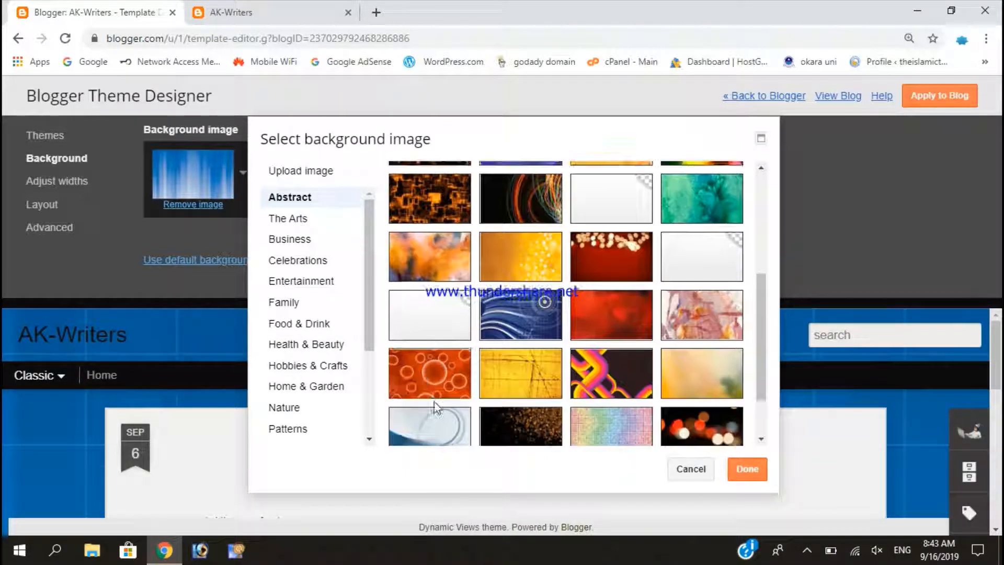
pyautogui.click(434, 404)
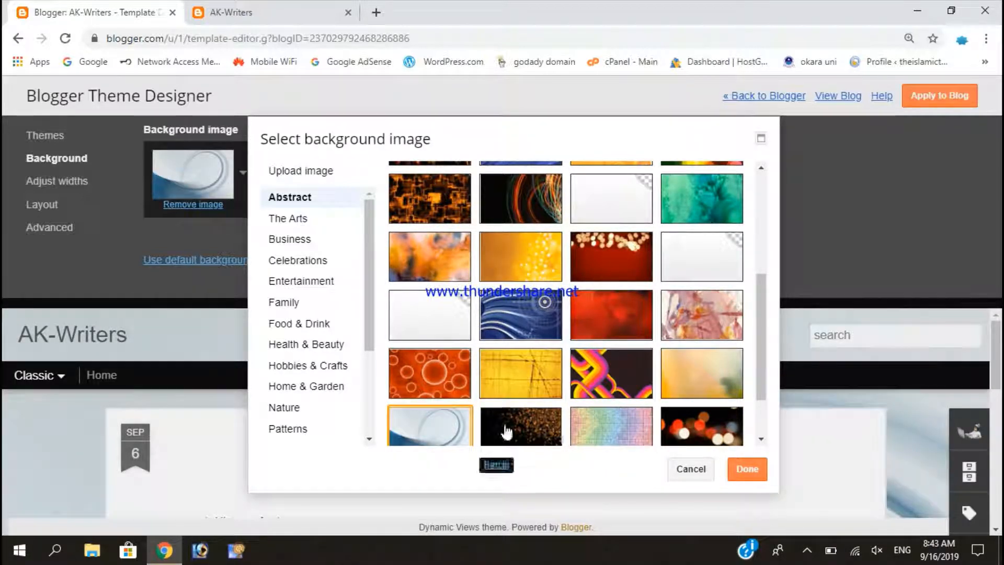
# Browse the background image categories from Patterns up to Food & Drink and choose the notebook with vegetables image
pyautogui.click(298, 429)
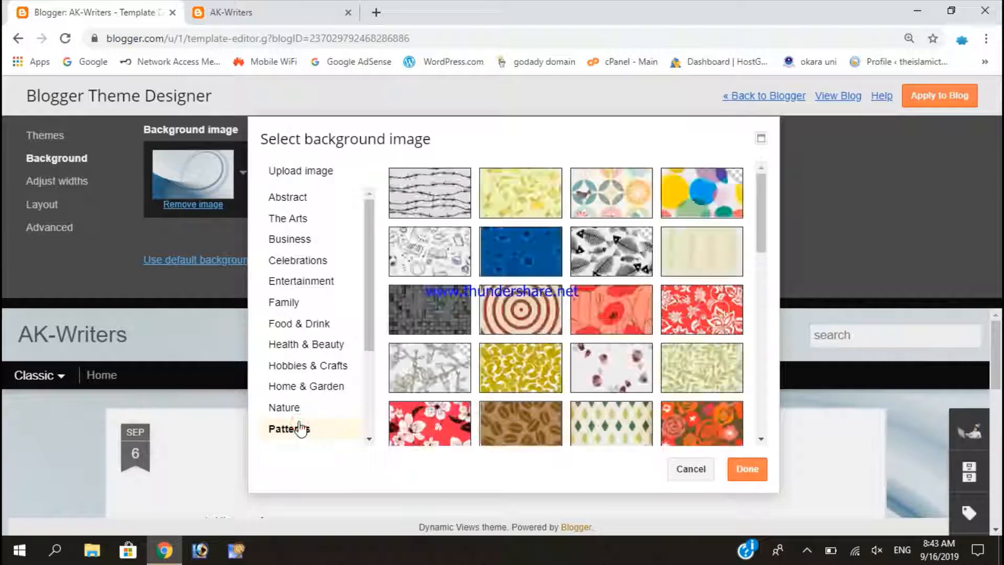
pyautogui.click(292, 408)
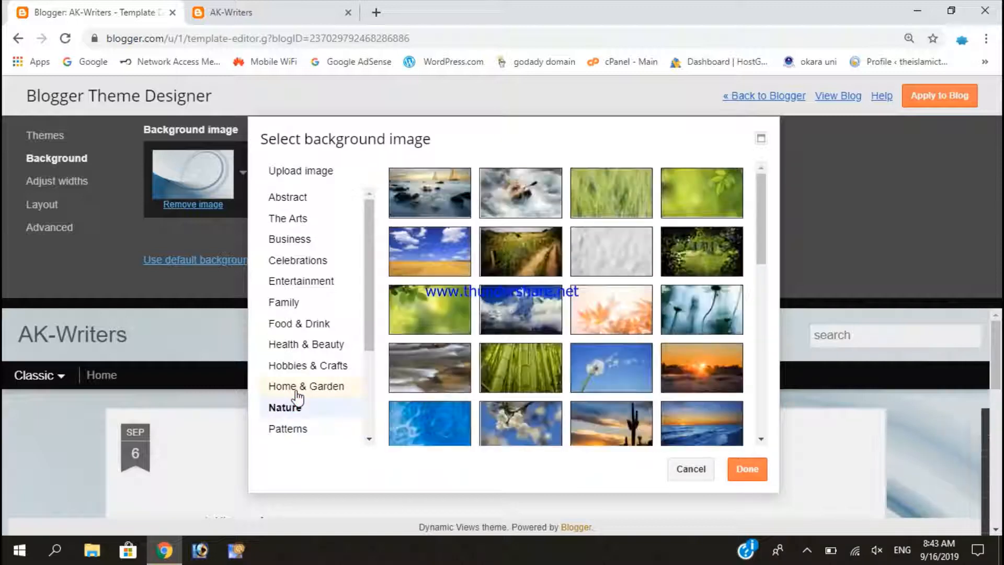
pyautogui.click(294, 389)
pyautogui.click(298, 366)
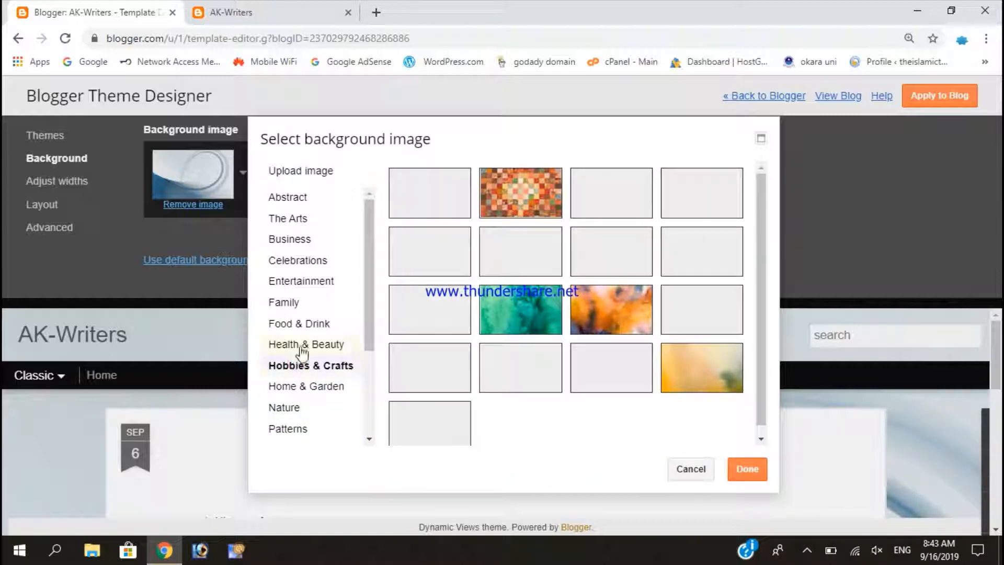
pyautogui.click(302, 345)
pyautogui.click(307, 325)
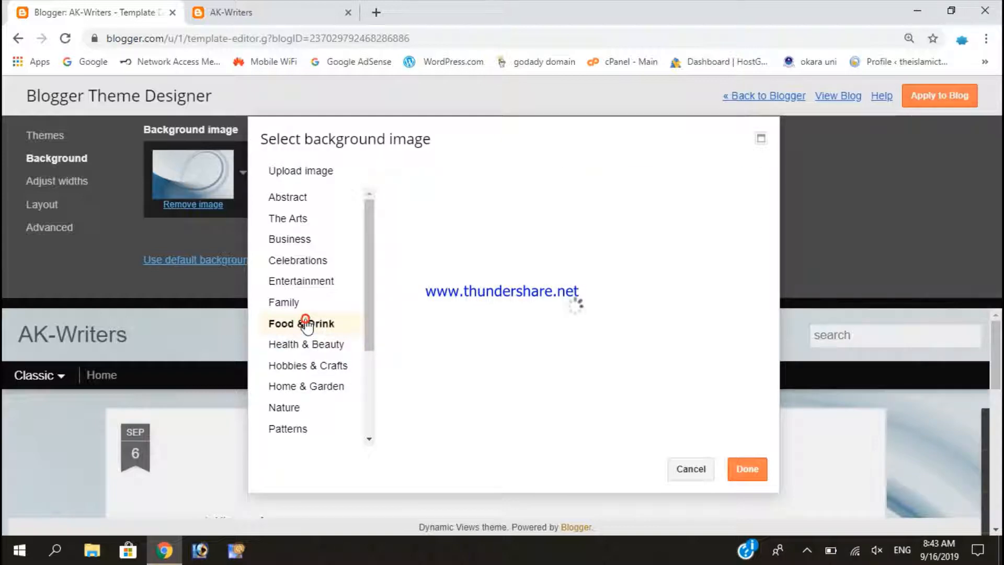
pyautogui.scroll(-3, 607, 308)
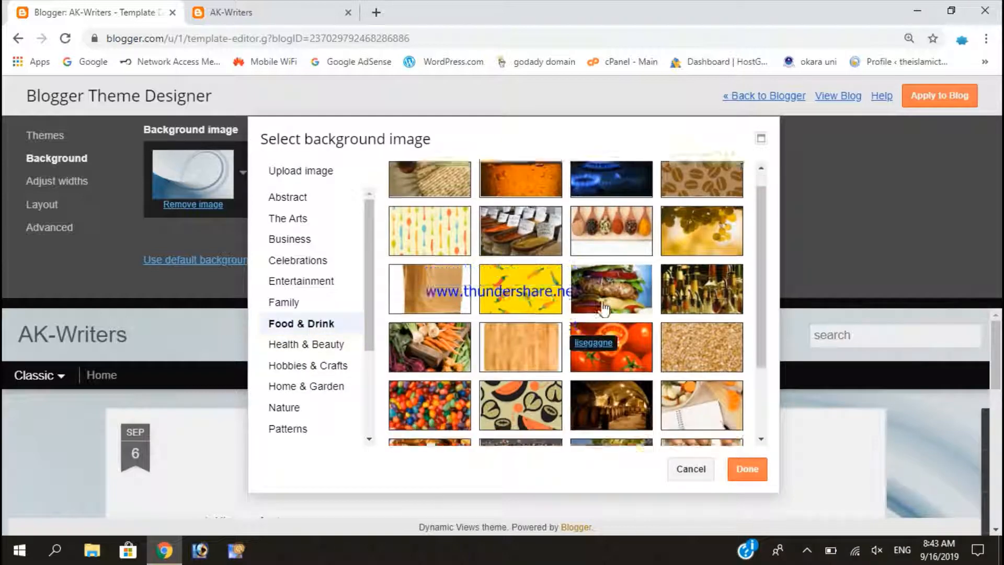
pyautogui.click(683, 308)
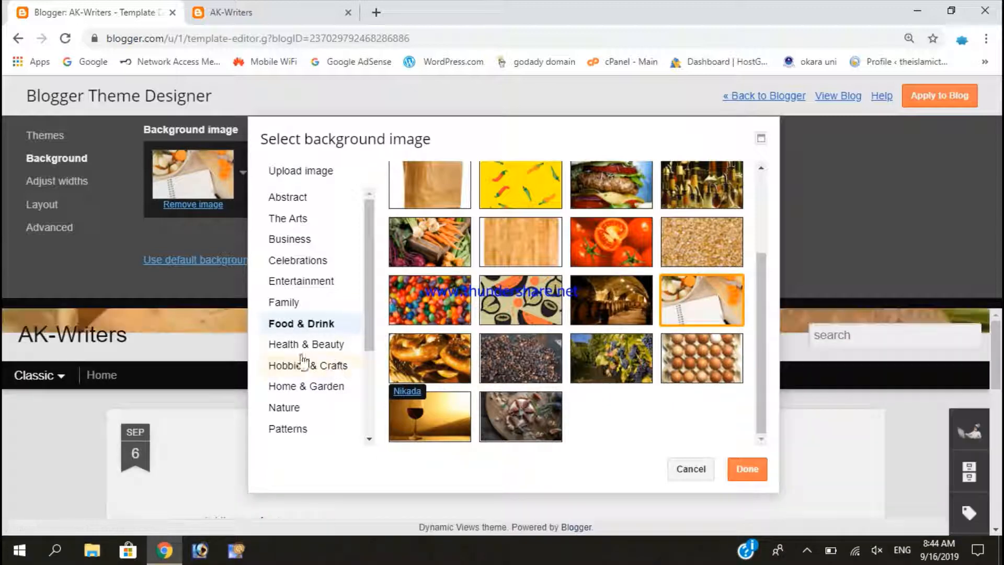
# Browse the Celebrations, Business, The Arts and Abstract background image categories
pyautogui.click(297, 261)
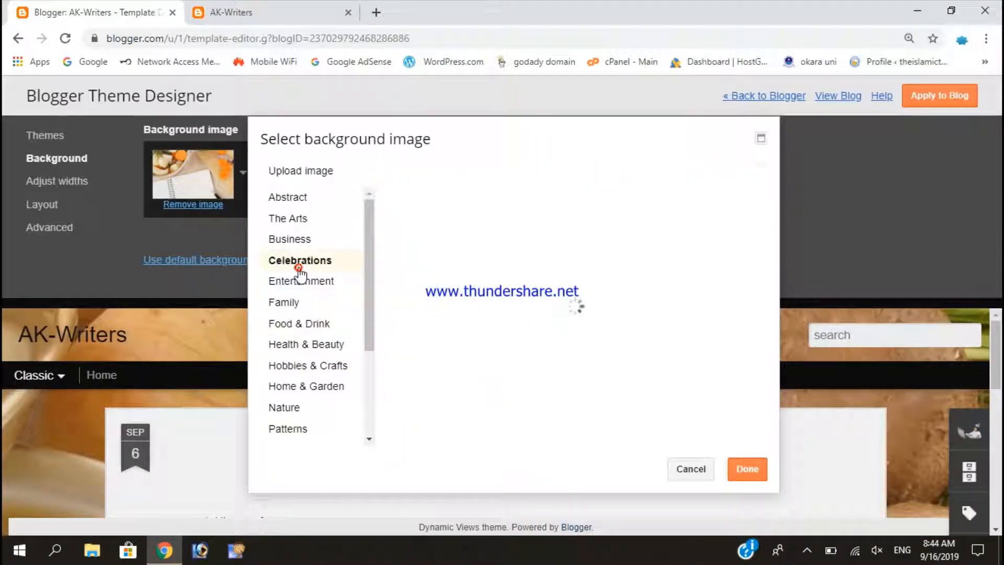
pyautogui.click(300, 242)
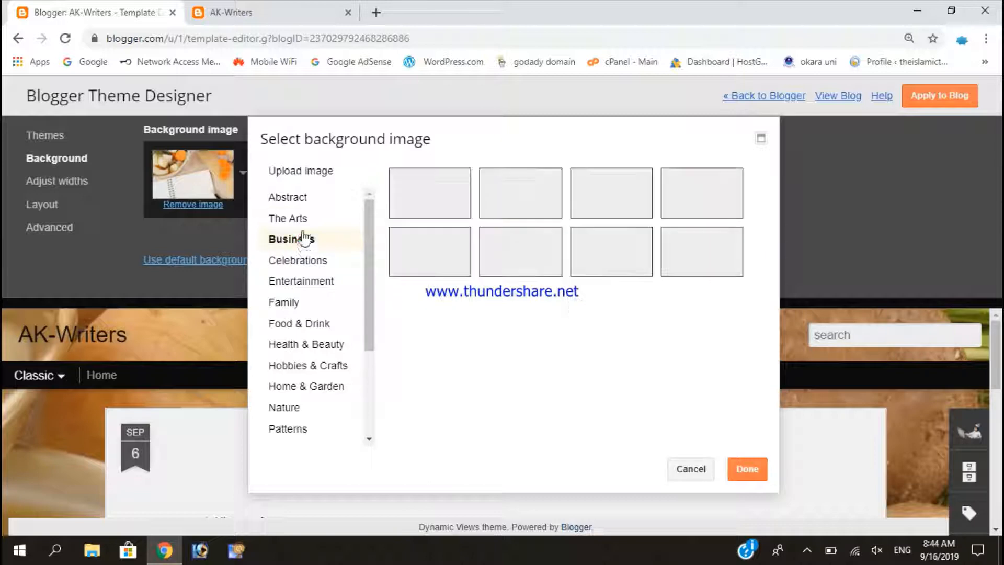
pyautogui.click(303, 223)
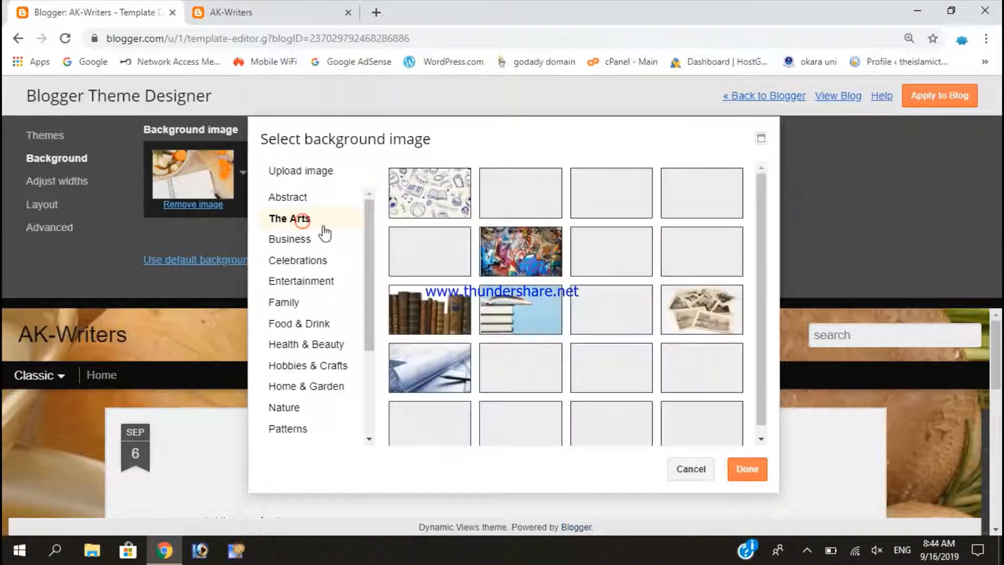
pyautogui.click(299, 204)
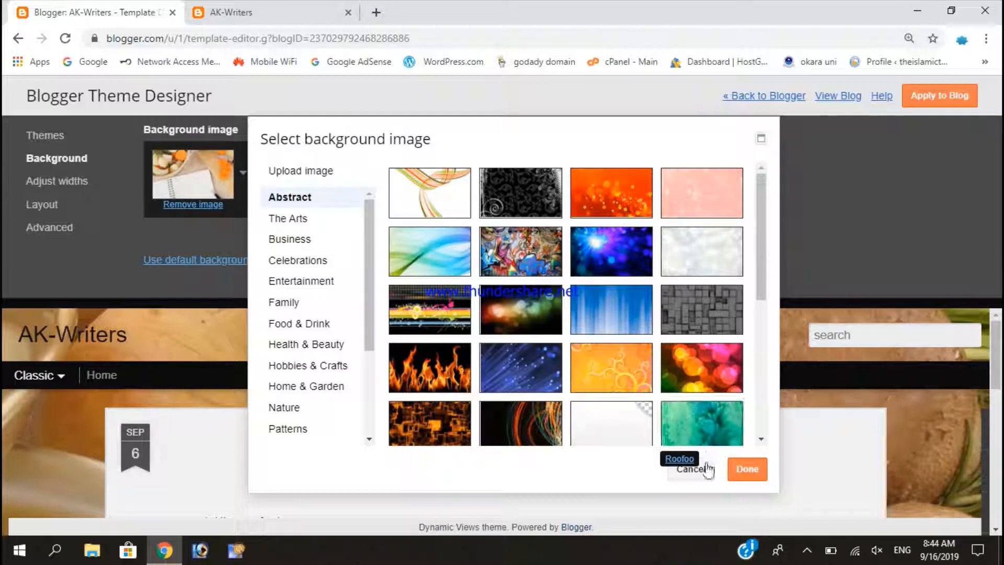
# Try four Abstract background images: the blue vertical streaks, the grey blocks, the pale blue swirl and the purple glow on black
pyautogui.click(646, 313)
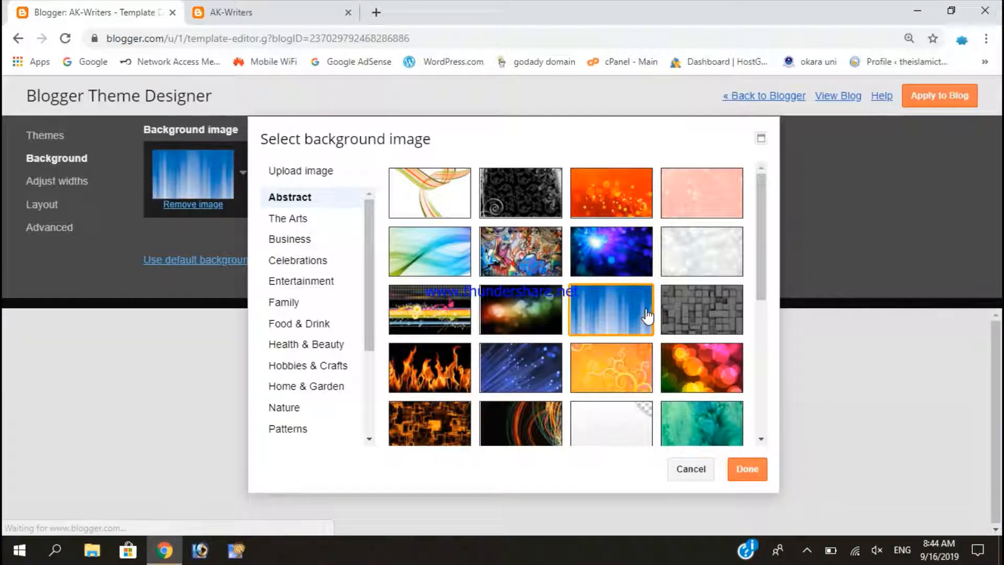
pyautogui.click(705, 321)
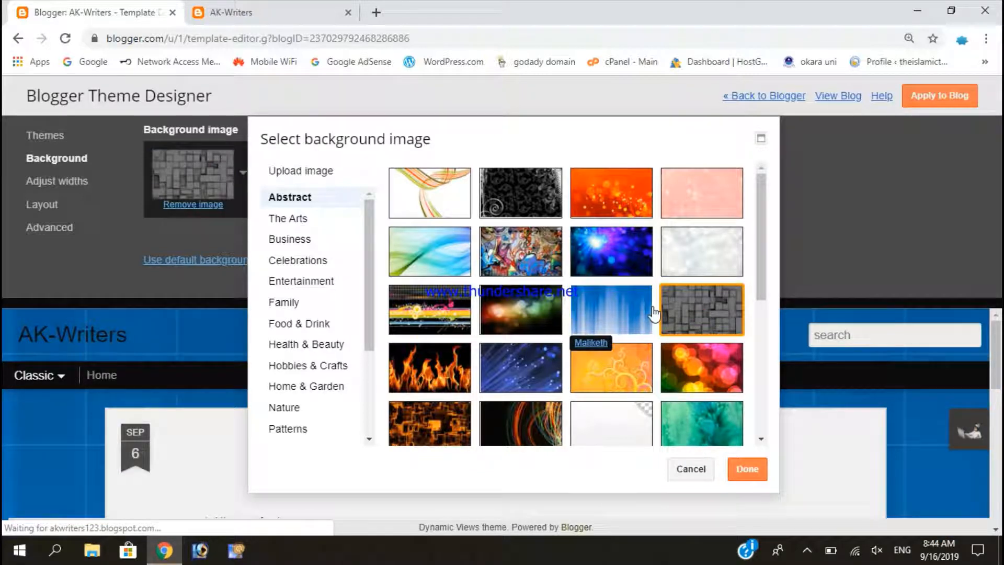
pyautogui.scroll(-5, 654, 313)
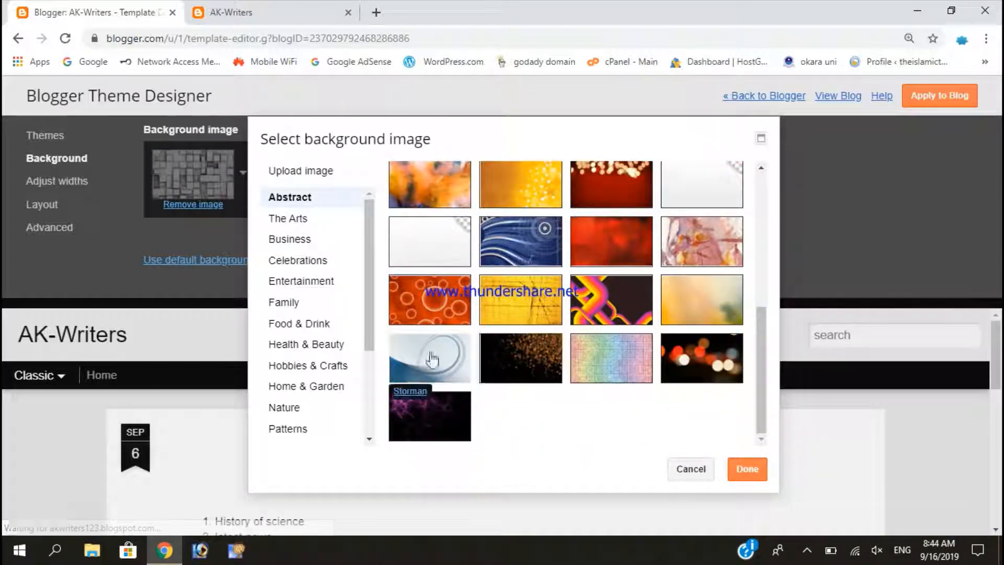
pyautogui.click(421, 354)
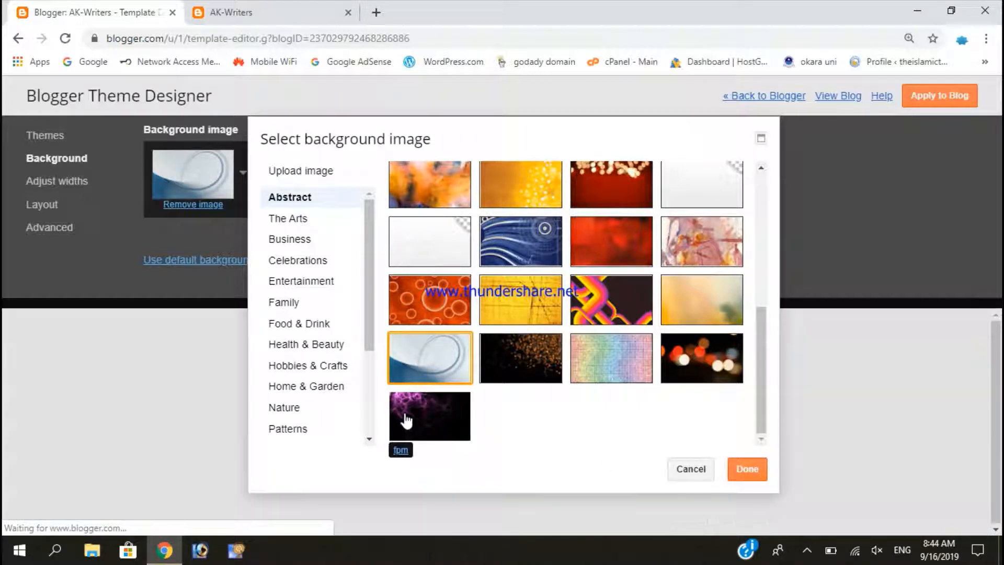
pyautogui.click(406, 416)
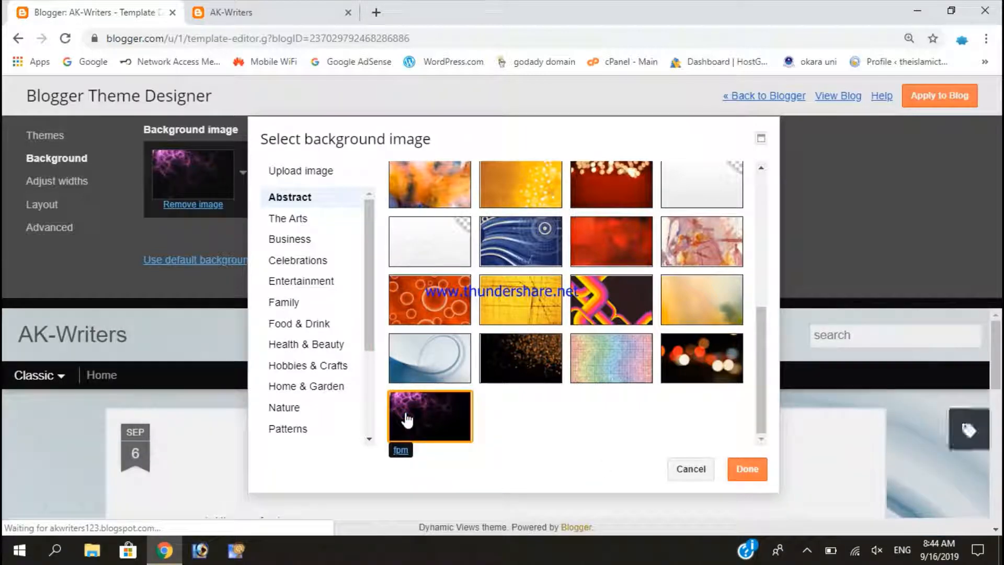
# Set the pale blue swirl as the blog's background image and check it in the full-size preview
pyautogui.click(429, 373)
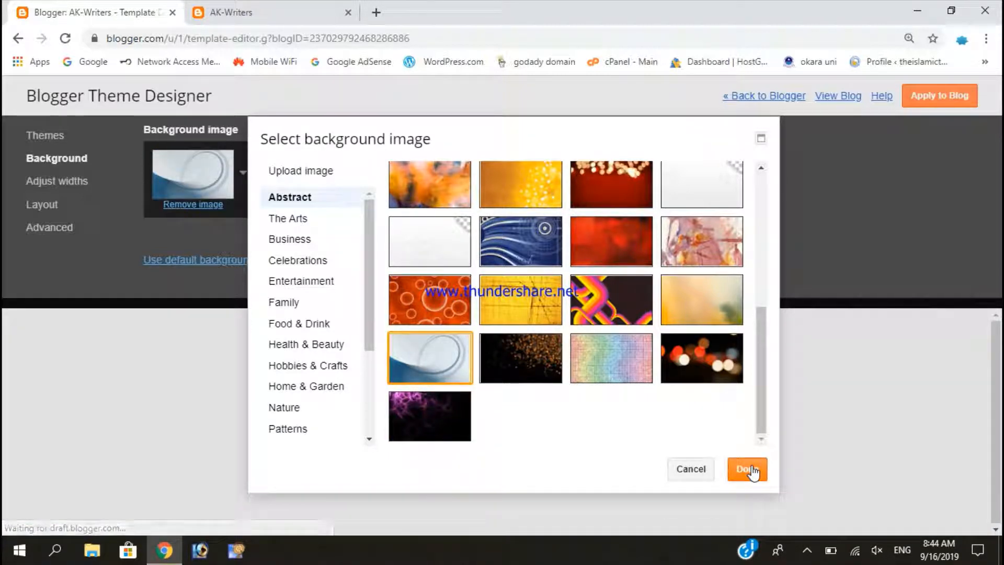
pyautogui.click(751, 471)
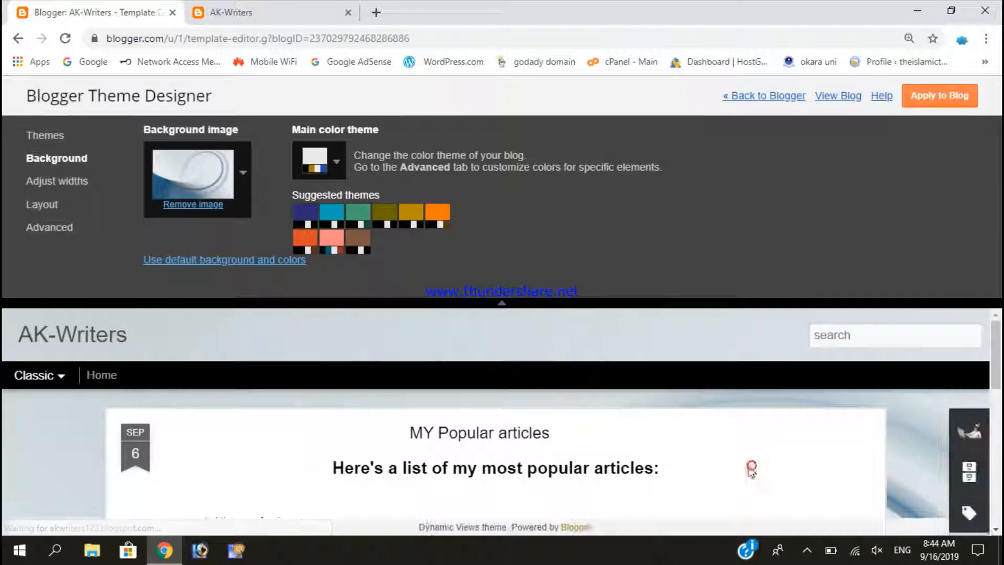
pyautogui.click(502, 304)
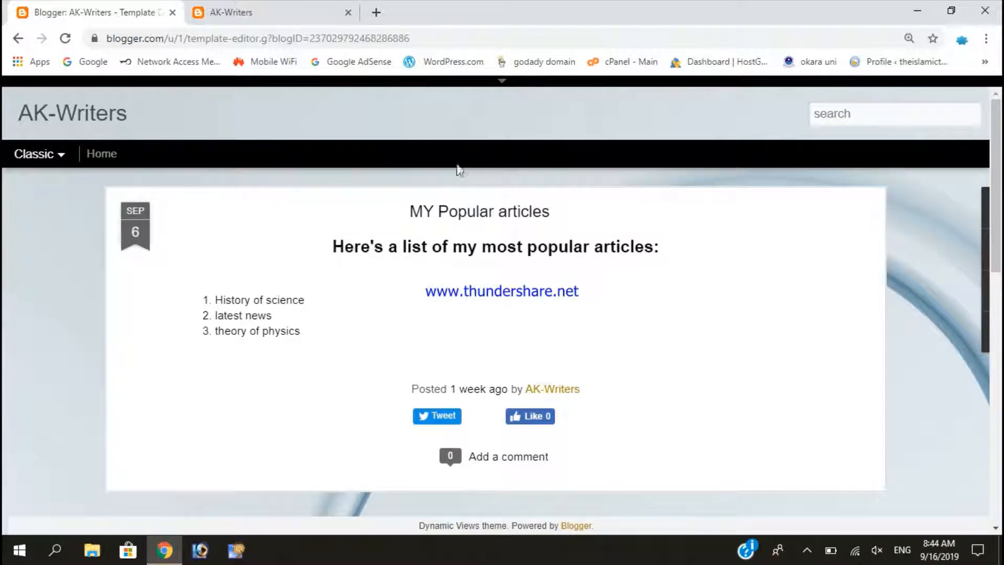
pyautogui.click(478, 81)
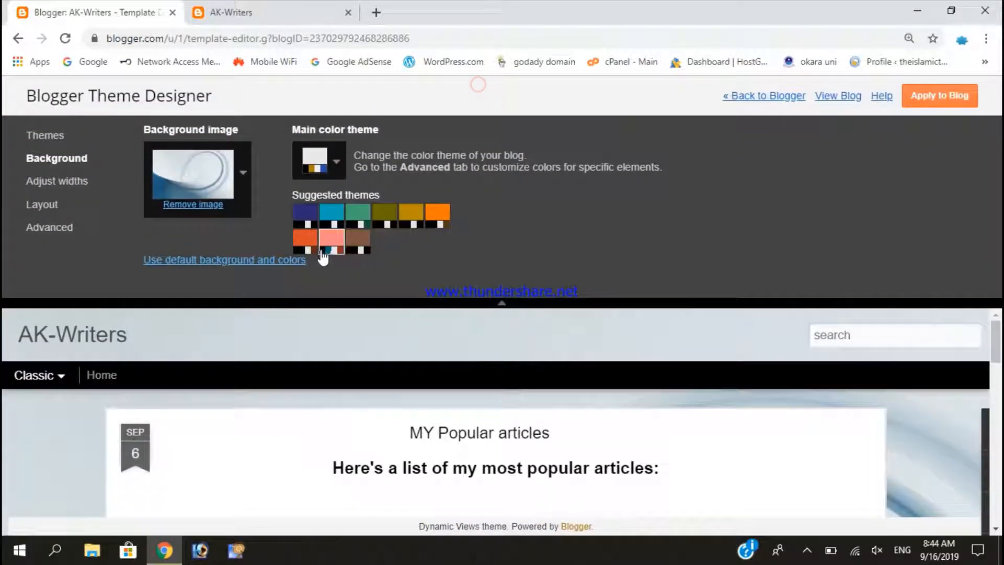
# Open the advanced Header settings of the theme
pyautogui.click(45, 135)
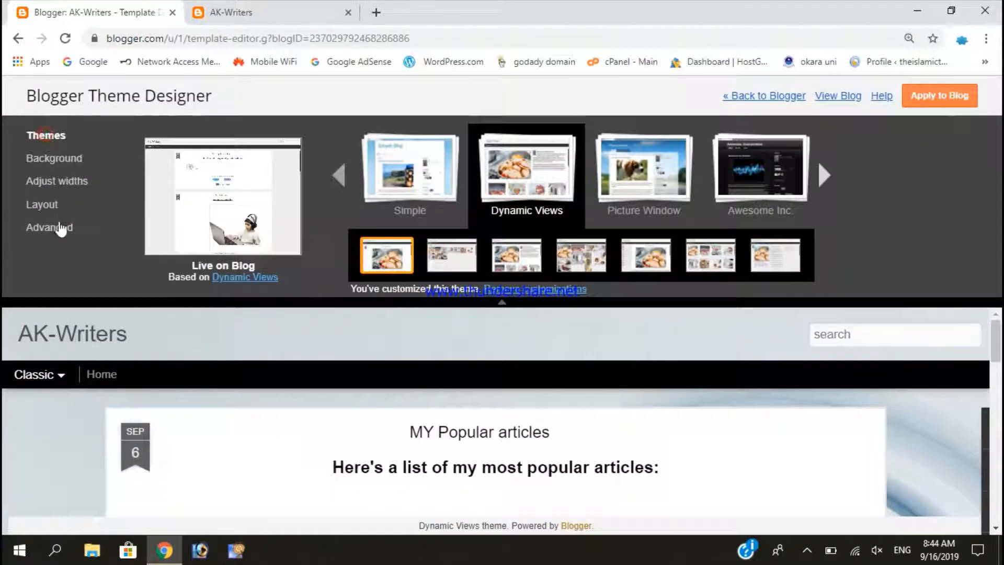
pyautogui.click(60, 228)
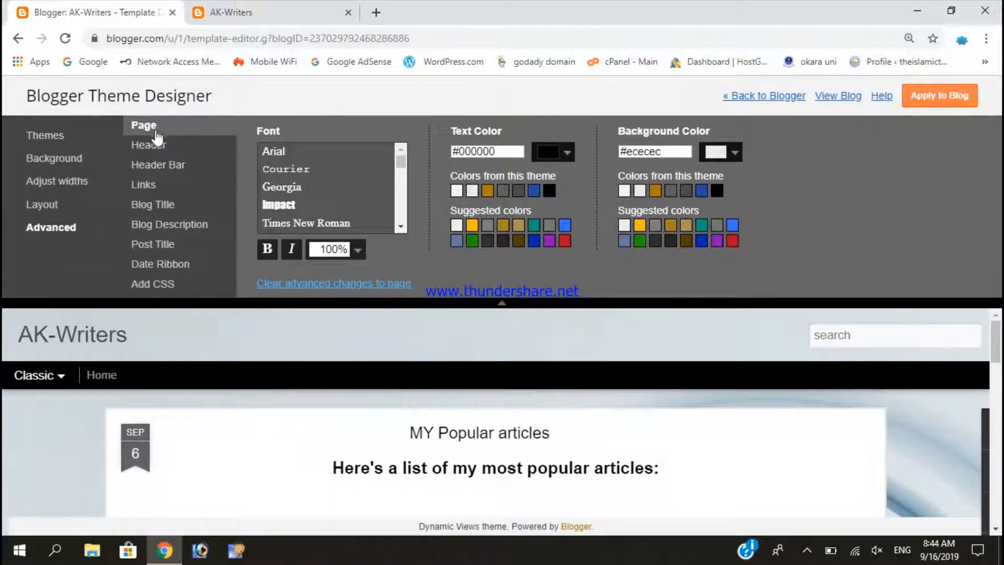
pyautogui.click(166, 146)
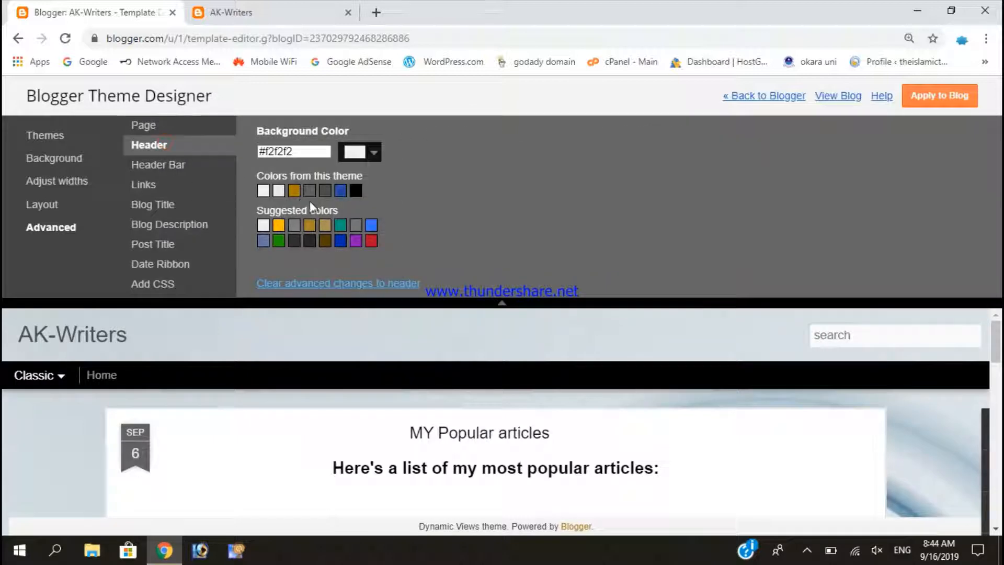
# Try the suggested red #a90027 and white #ffffff as the header background color, checking the blog preview
pyautogui.click(264, 191)
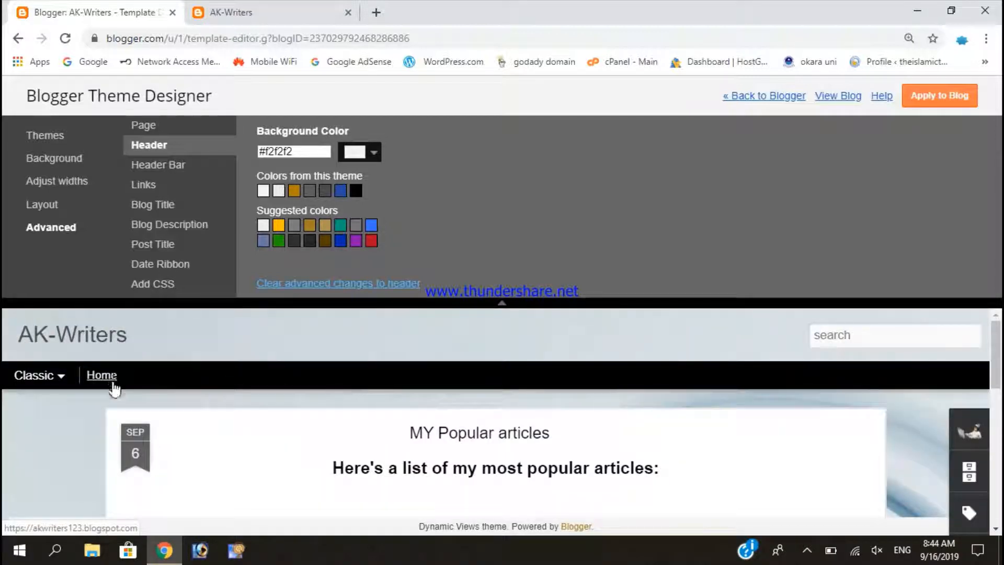
pyautogui.click(371, 242)
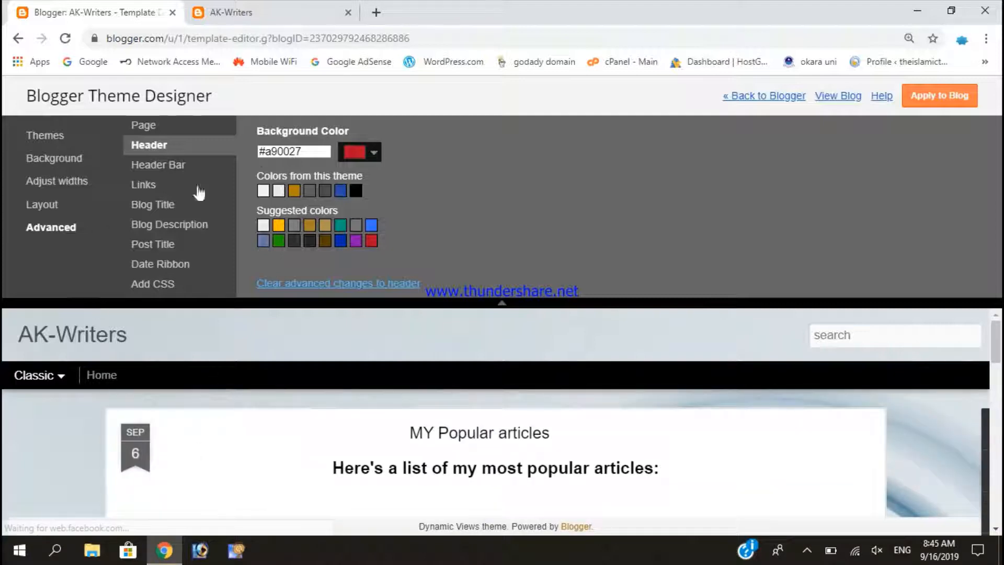
pyautogui.click(373, 154)
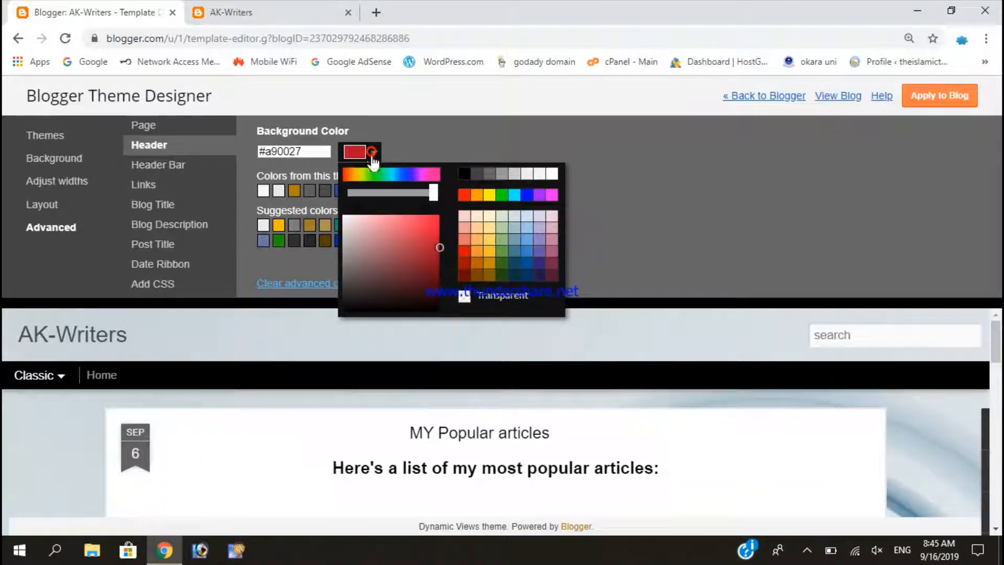
pyautogui.click(553, 176)
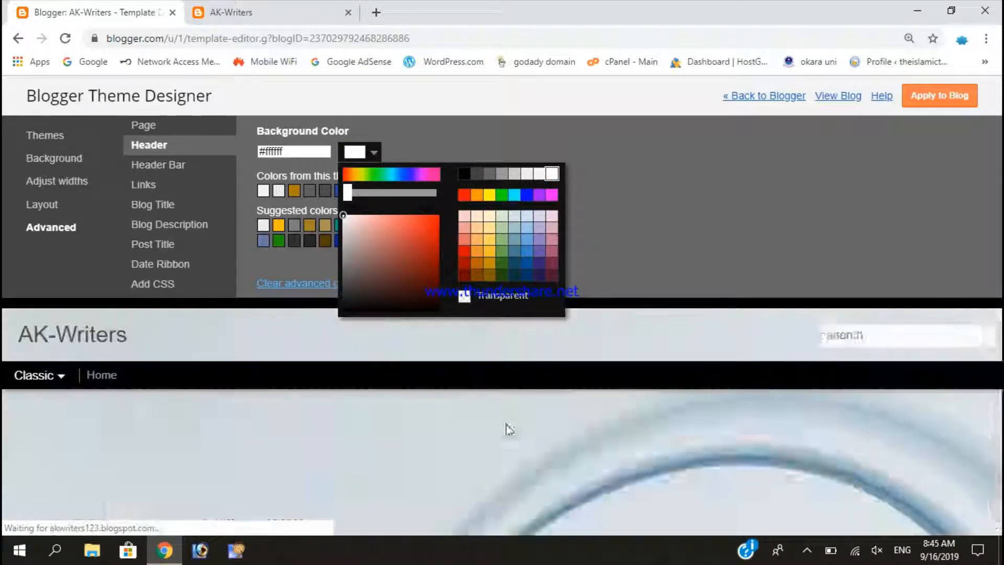
pyautogui.scroll(-5, 510, 430)
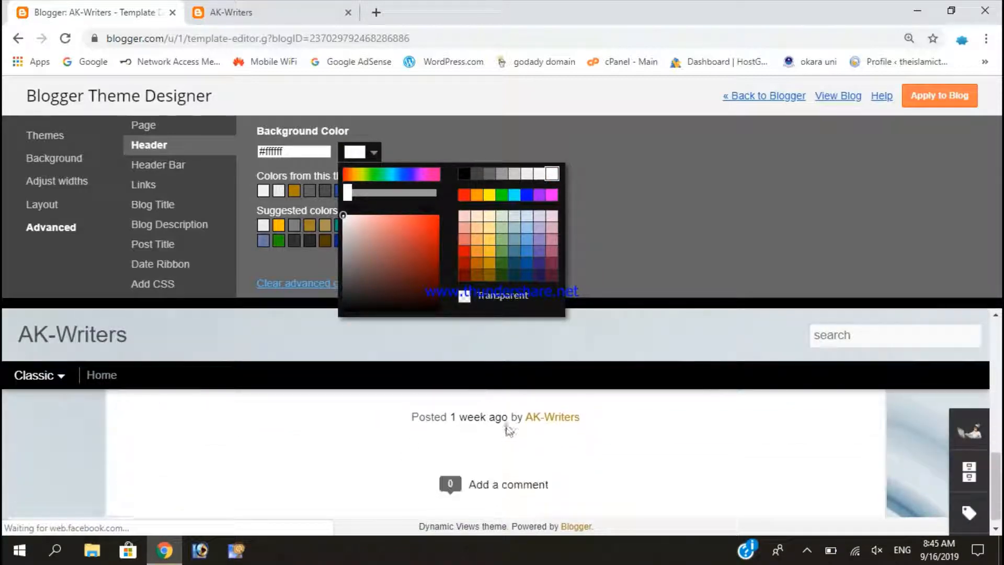
pyautogui.scroll(5, 510, 430)
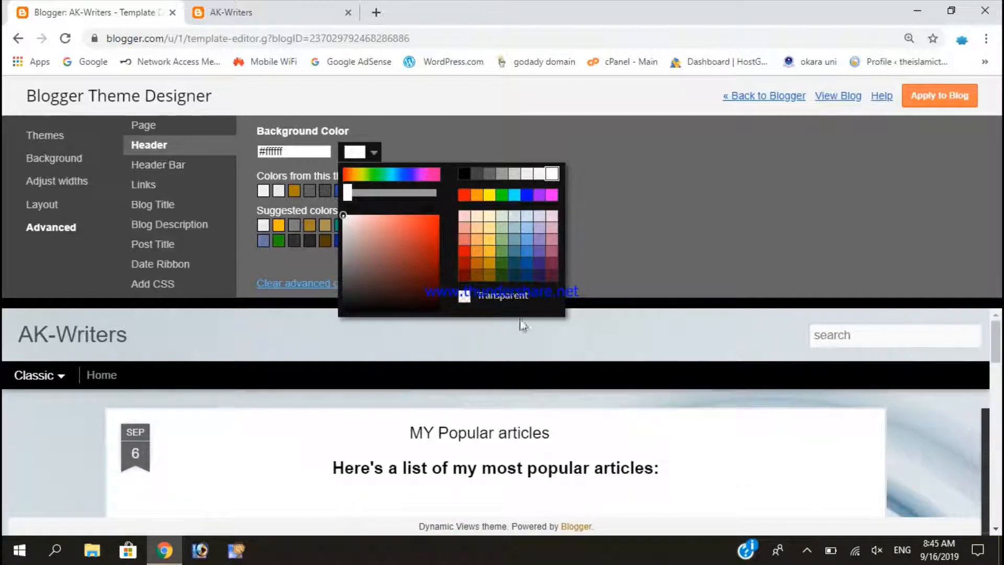
# Try dark red #9b1919 as the header background color, check the preview, and return to light grey #f2f2f2
pyautogui.click(424, 253)
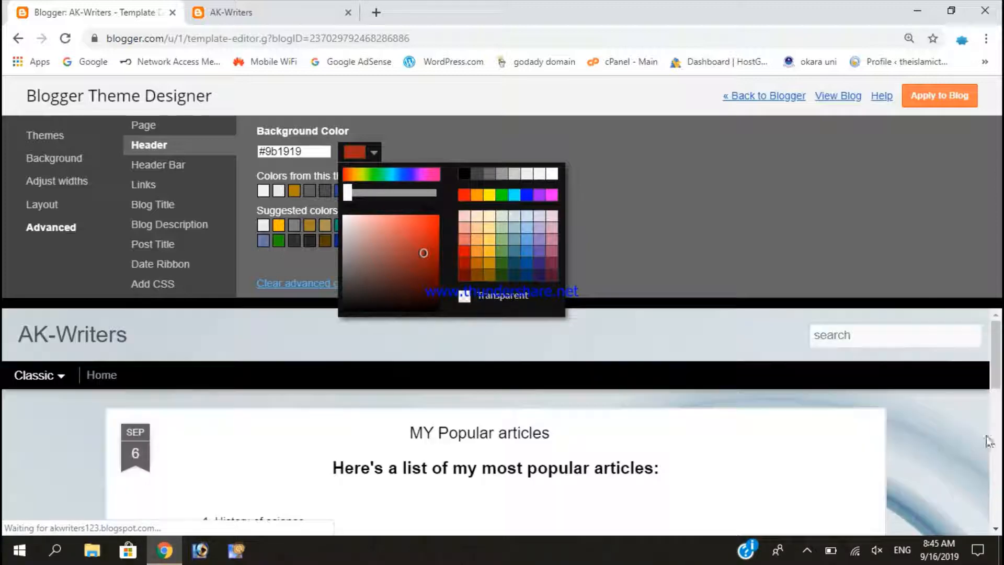
pyautogui.scroll(-1, 1001, 471)
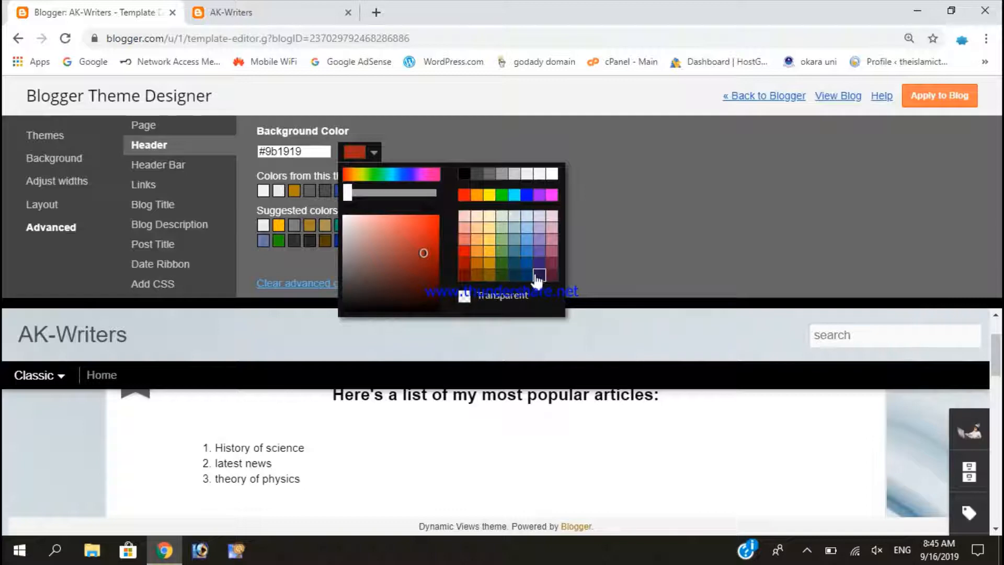
pyautogui.scroll(1, 204, 386)
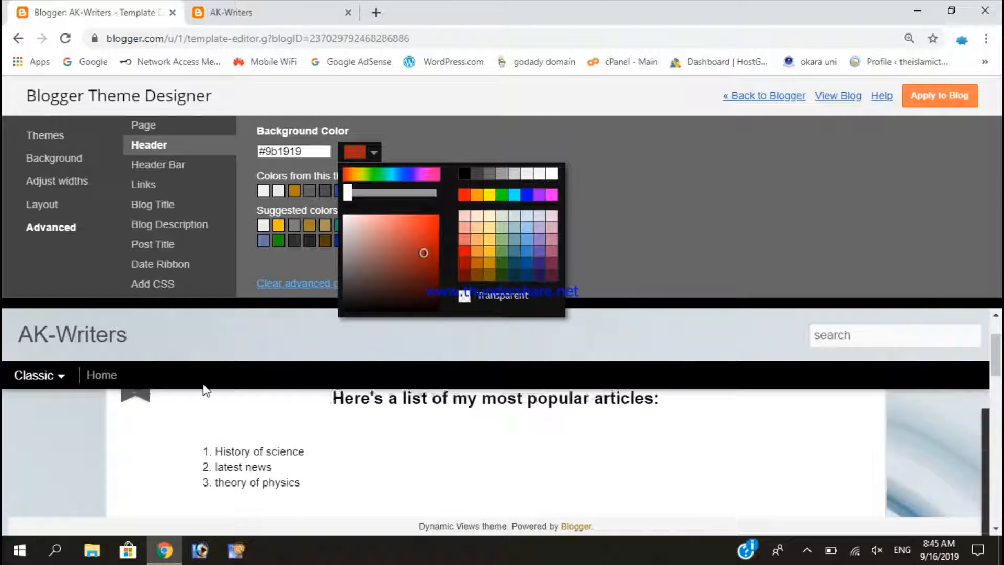
pyautogui.click(279, 191)
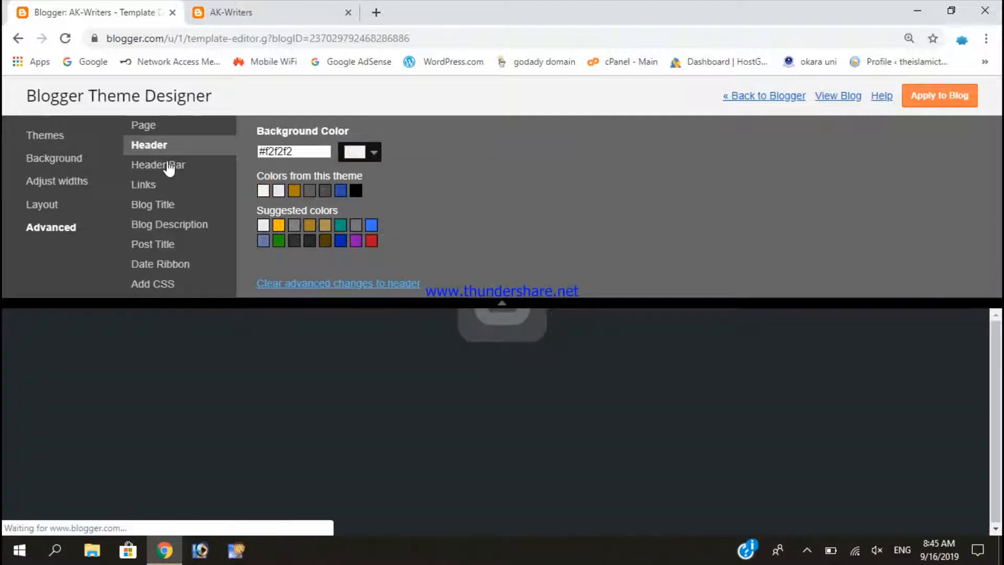
# Try blue #3d85c6 and the duller blue #5a88b2 as the Header Bar background color
pyautogui.click(169, 168)
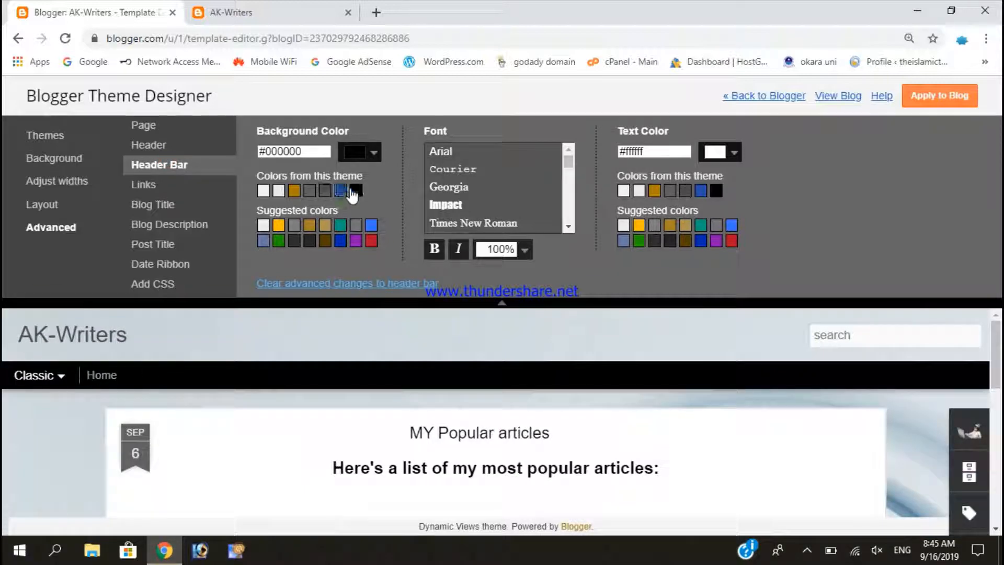
pyautogui.click(366, 155)
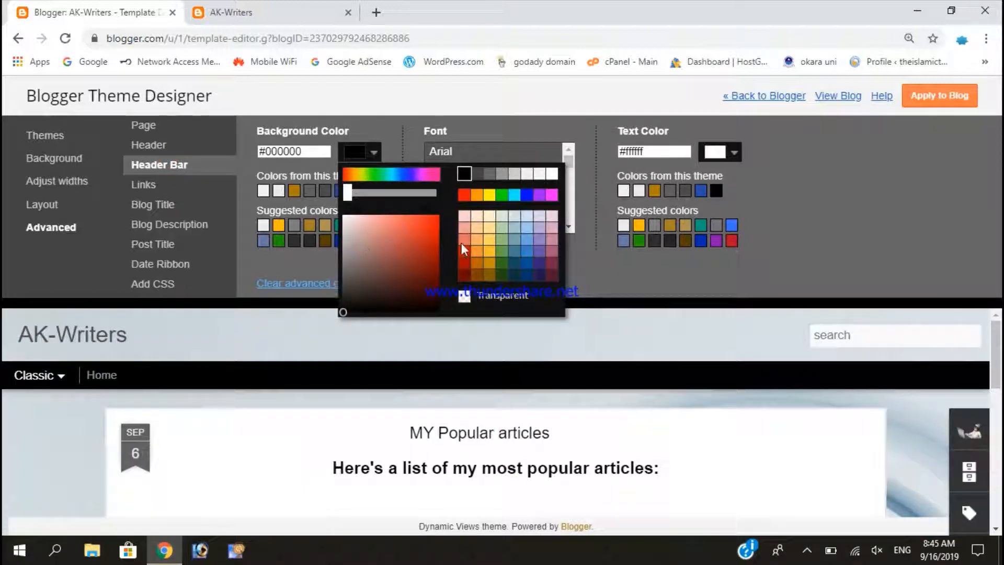
pyautogui.click(528, 251)
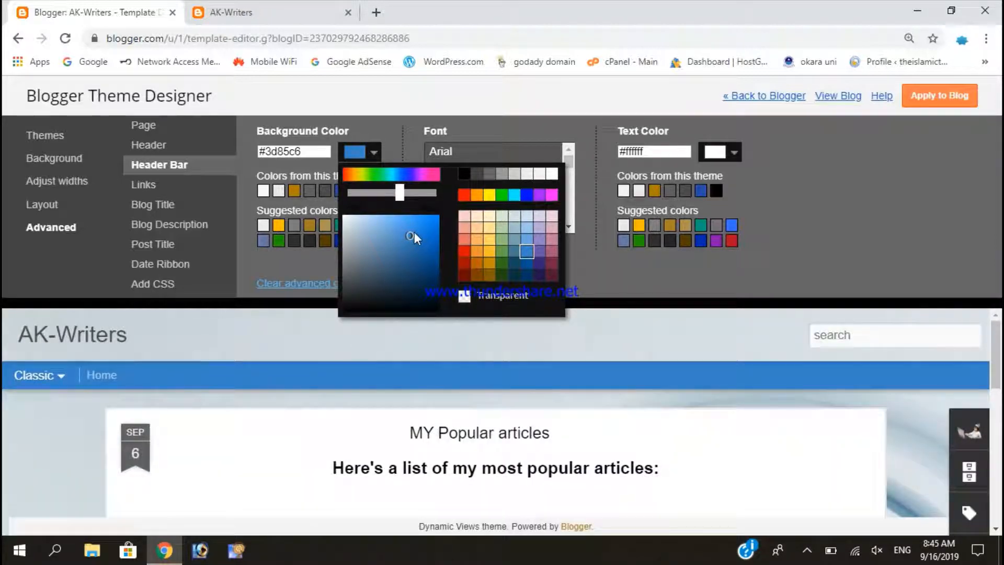
pyautogui.moveTo(414, 233); pyautogui.dragTo(398, 237)
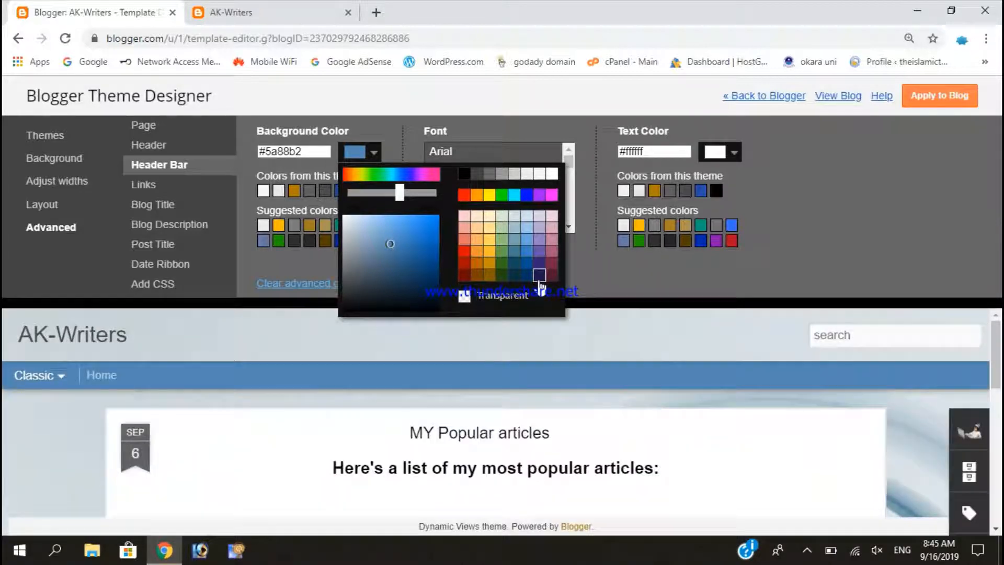
# Try dark indigo #20124d, #13063d and light purple #8271bd for the Header Bar background and settle on purple #715cbf
pyautogui.click(539, 277)
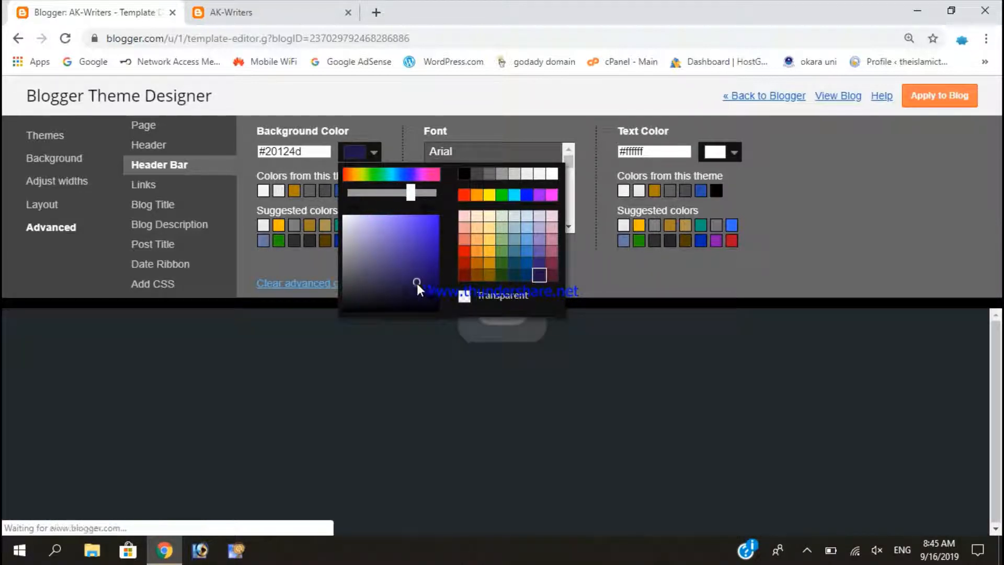
pyautogui.moveTo(415, 280); pyautogui.dragTo(430, 291)
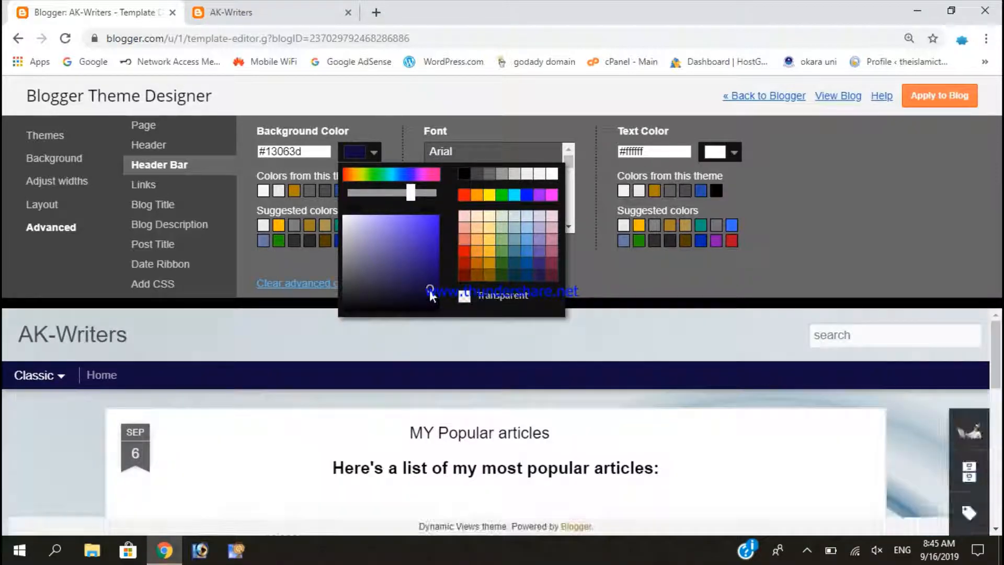
pyautogui.moveTo(430, 292); pyautogui.dragTo(382, 242)
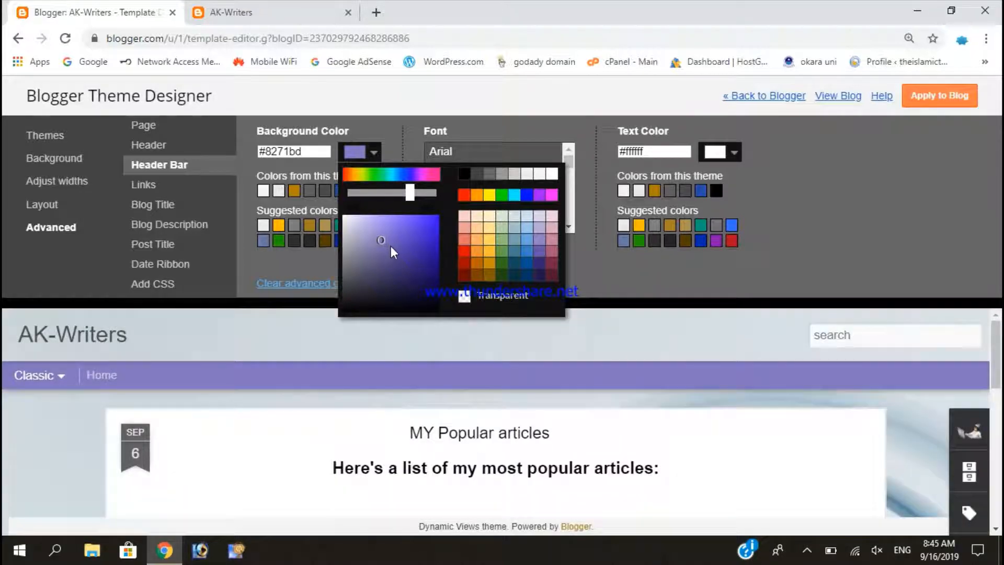
pyautogui.moveTo(387, 241); pyautogui.dragTo(407, 249)
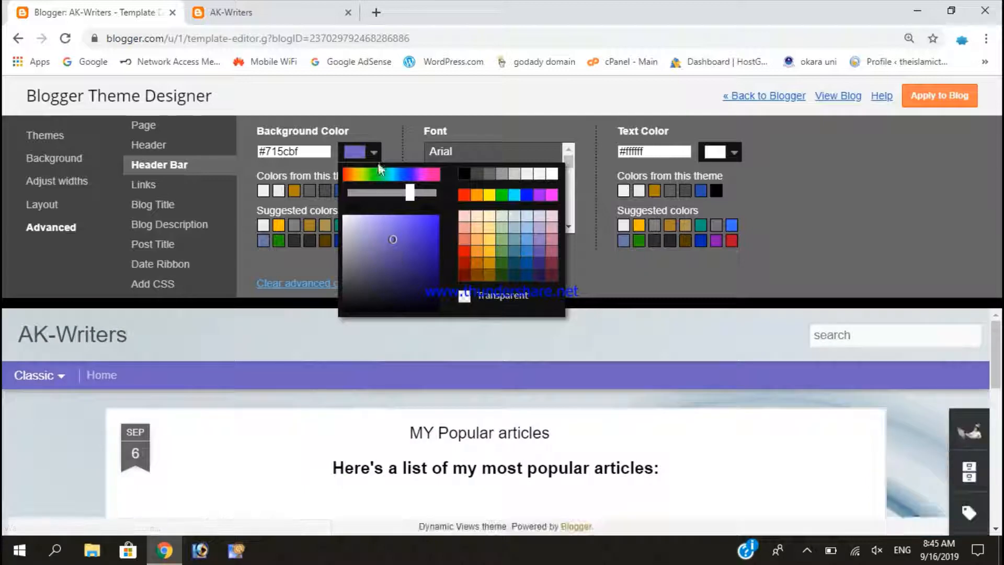
pyautogui.click(375, 153)
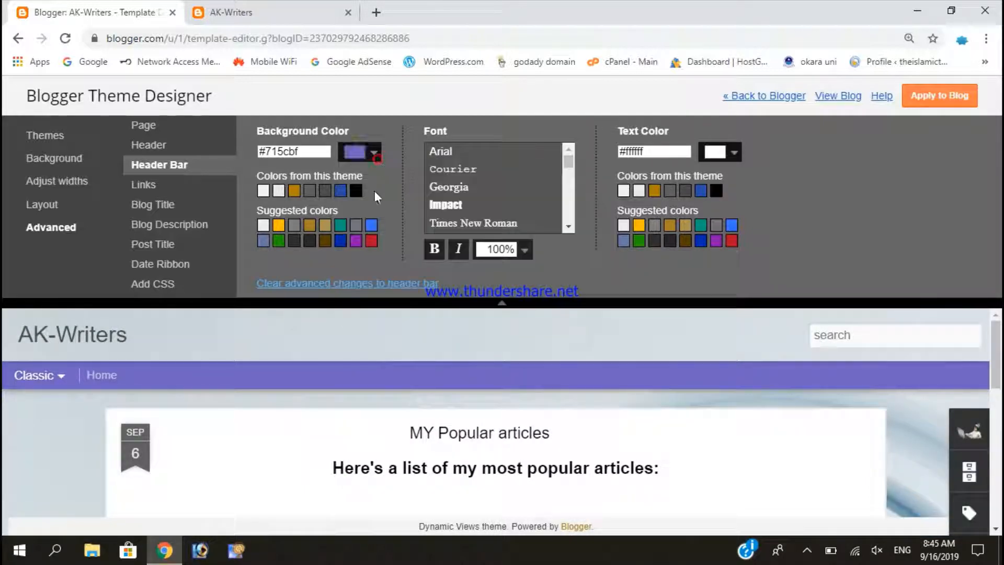
# Set the Header Bar background to the suggested blue #0027a9 and look over the Links settings and blog preview
pyautogui.click(341, 244)
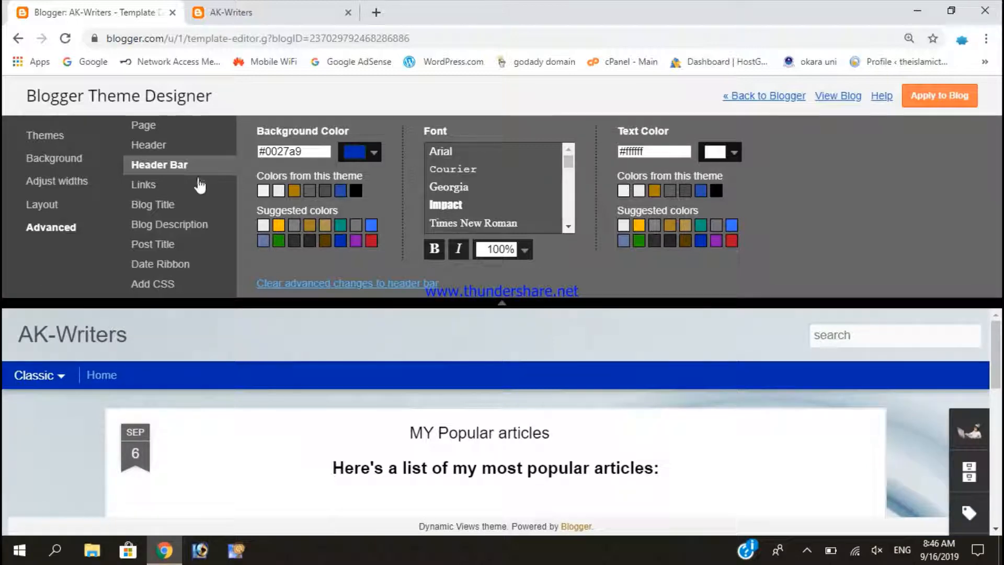
pyautogui.click(151, 187)
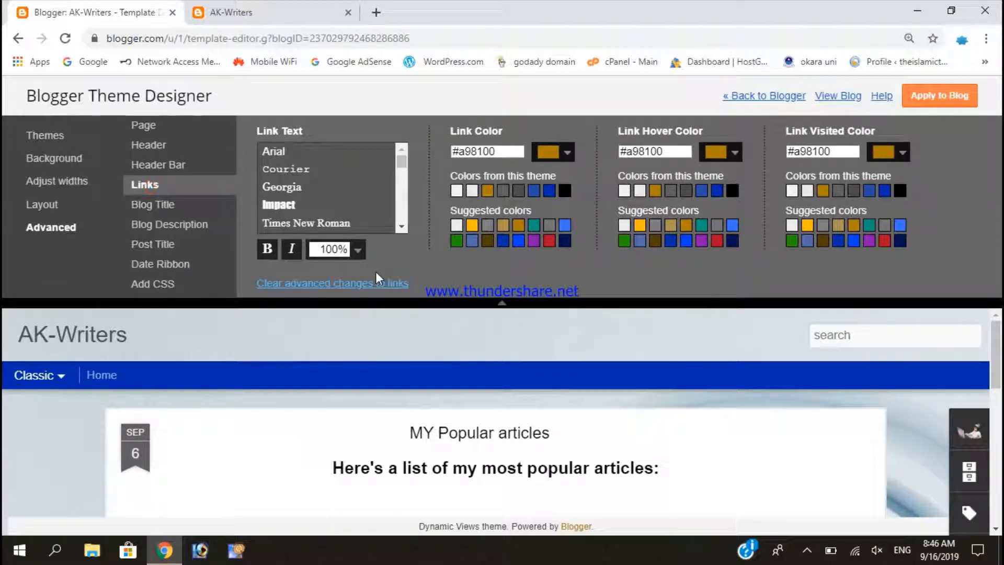
pyautogui.scroll(-2, 303, 324)
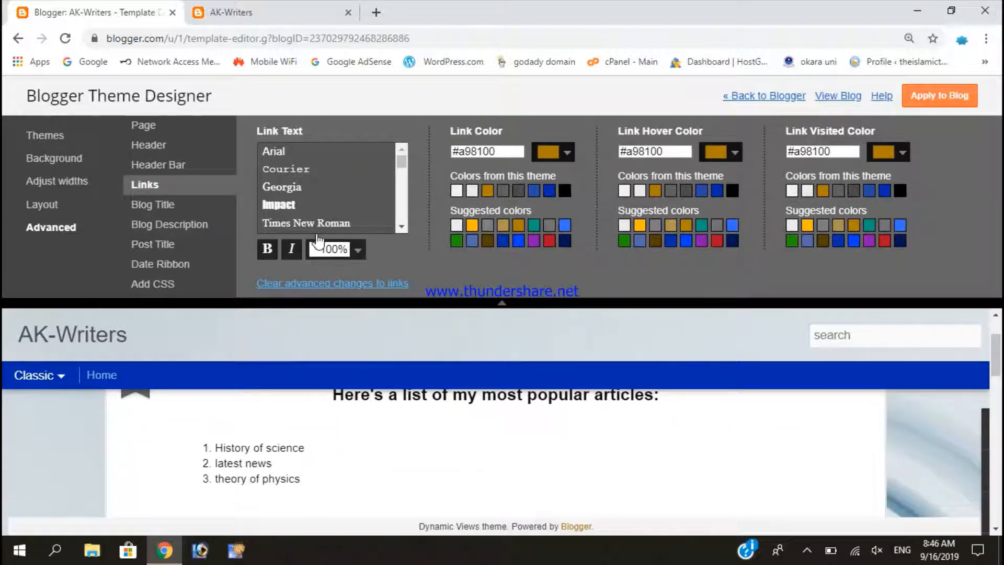
pyautogui.scroll(-5, 360, 473)
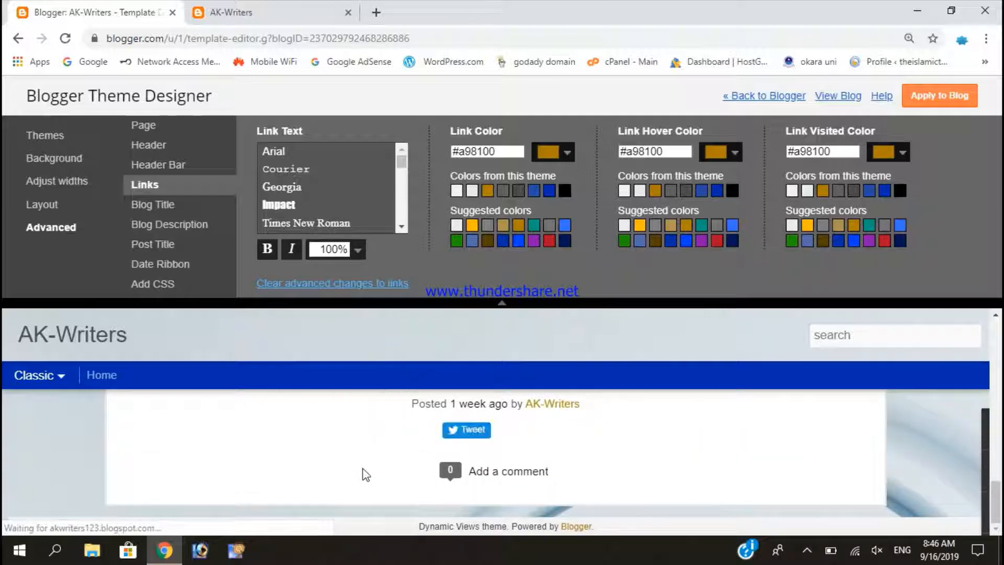
pyautogui.scroll(10, 366, 475)
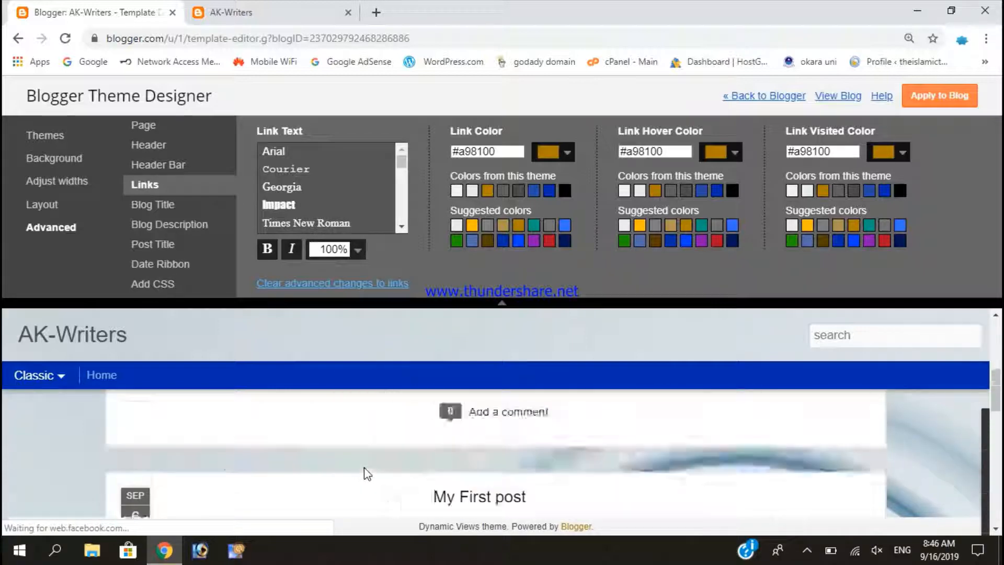
# Try the fonts Times New Roman, Courier and Calligraffitti for the Blog Title and check them in the blog preview
pyautogui.click(163, 209)
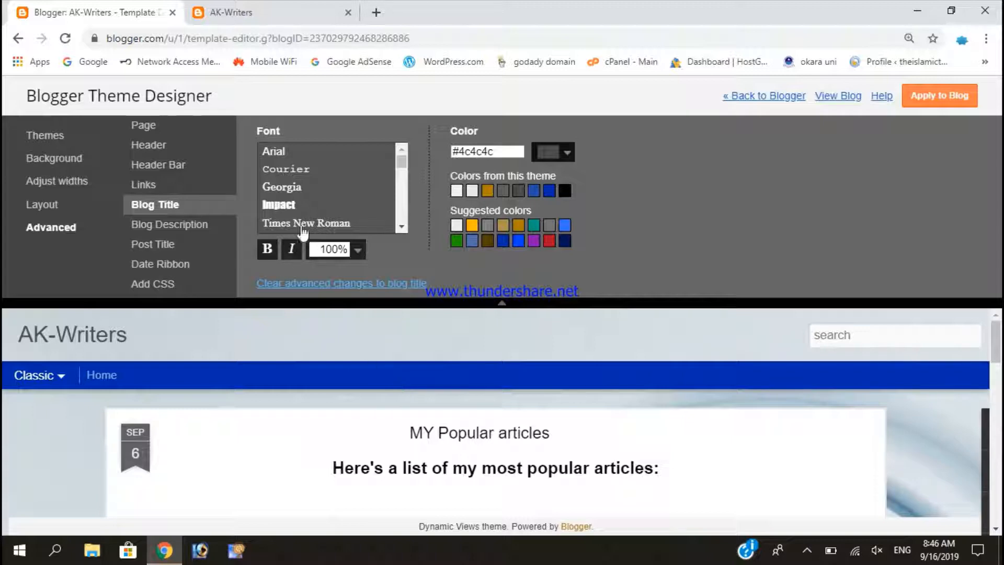
pyautogui.click(313, 224)
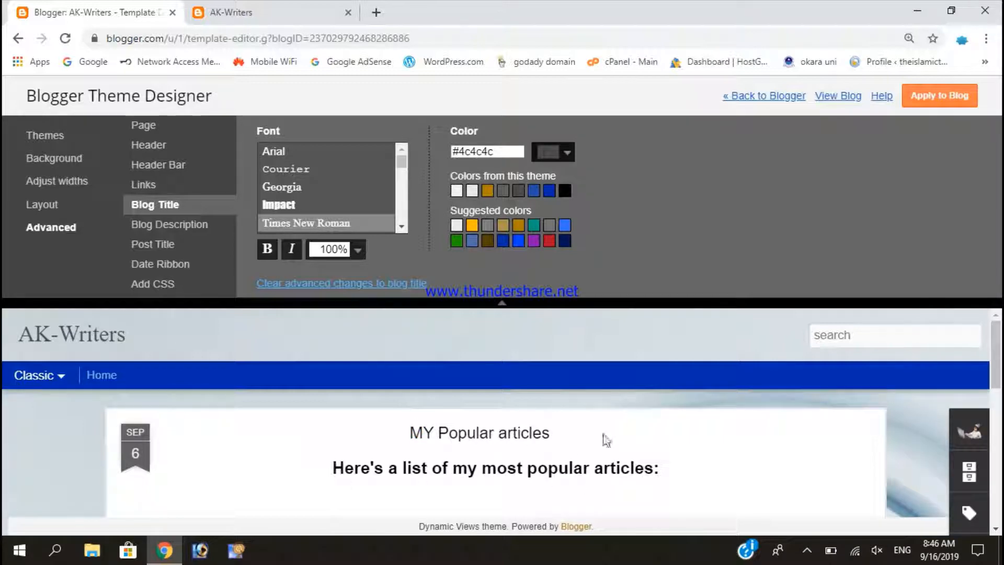
pyautogui.click(290, 175)
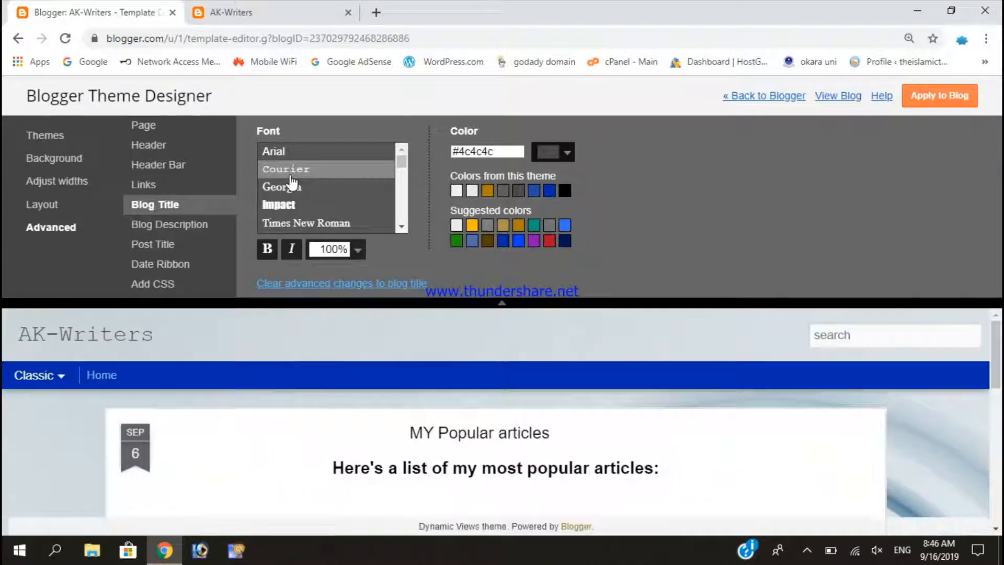
pyautogui.scroll(-3, 623, 484)
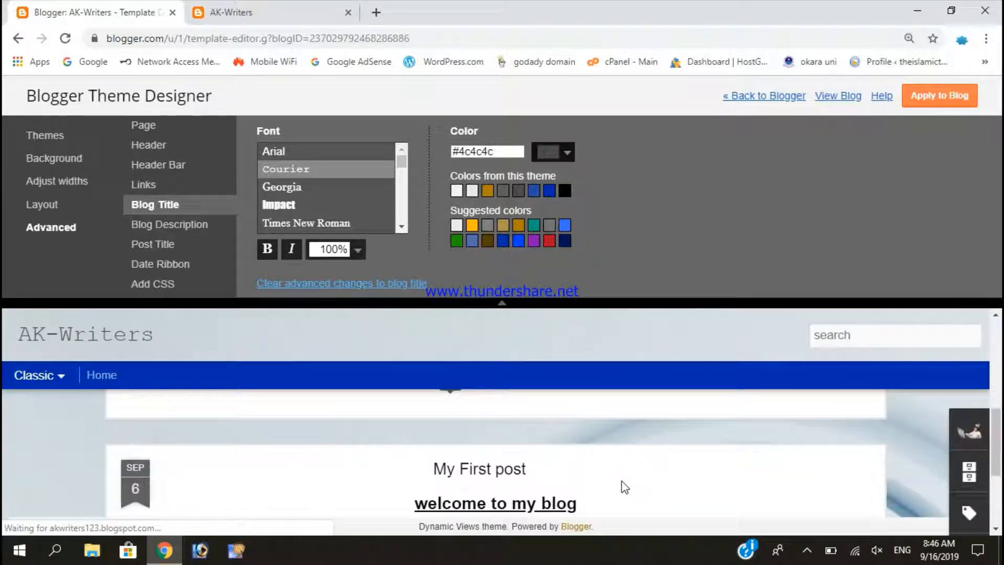
pyautogui.scroll(-1, 597, 483)
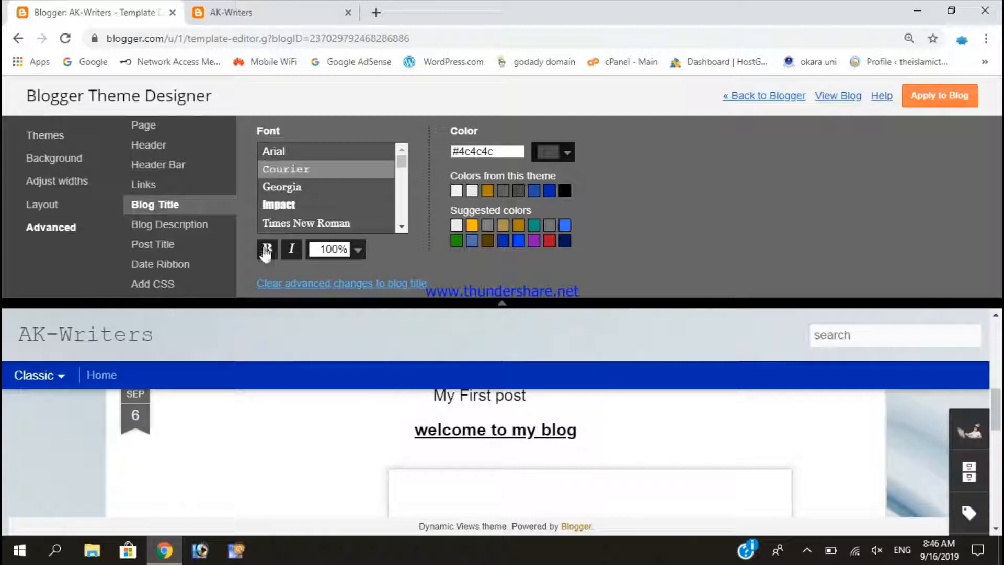
pyautogui.scroll(-3, 297, 225)
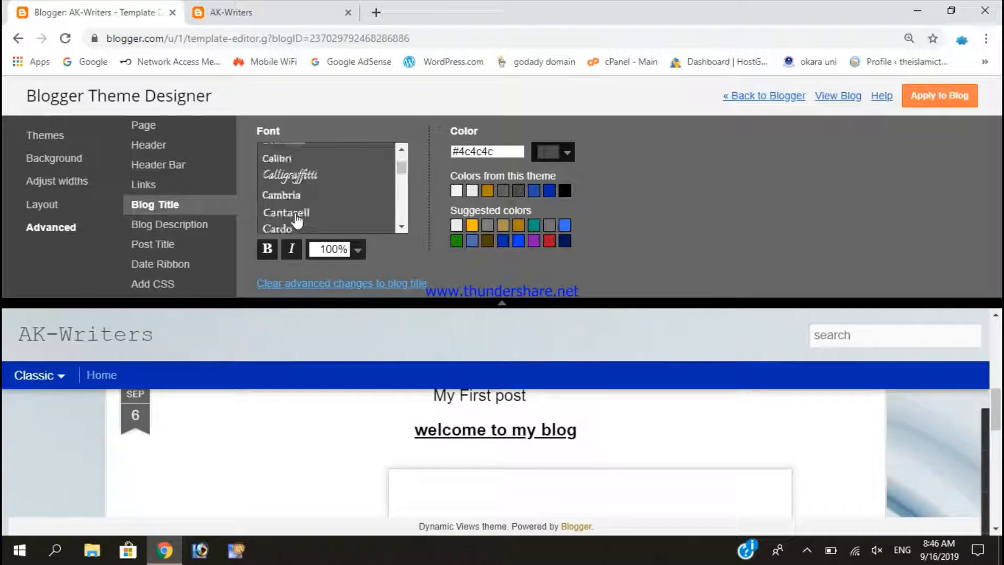
pyautogui.click(297, 177)
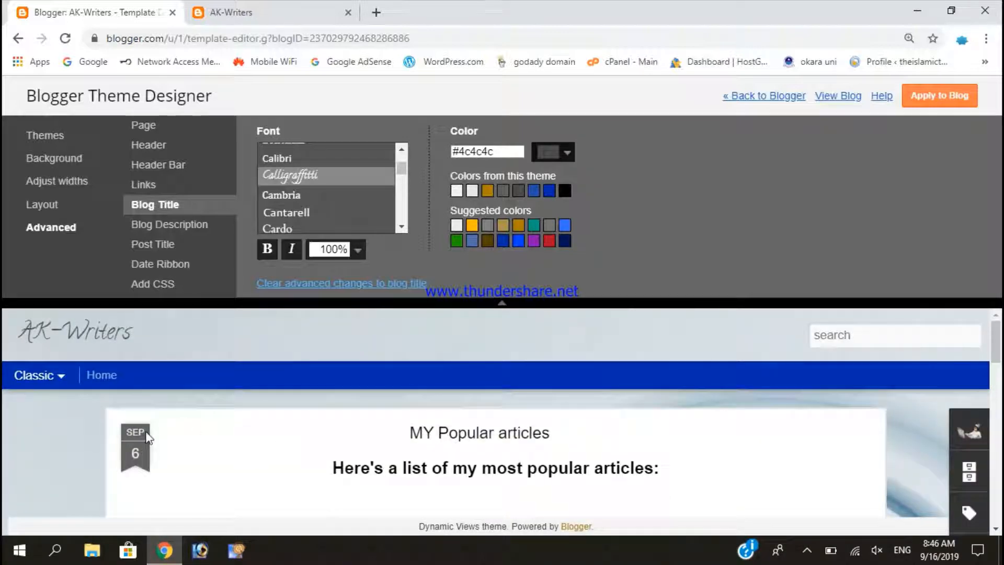
pyautogui.moveTo(52, 379)
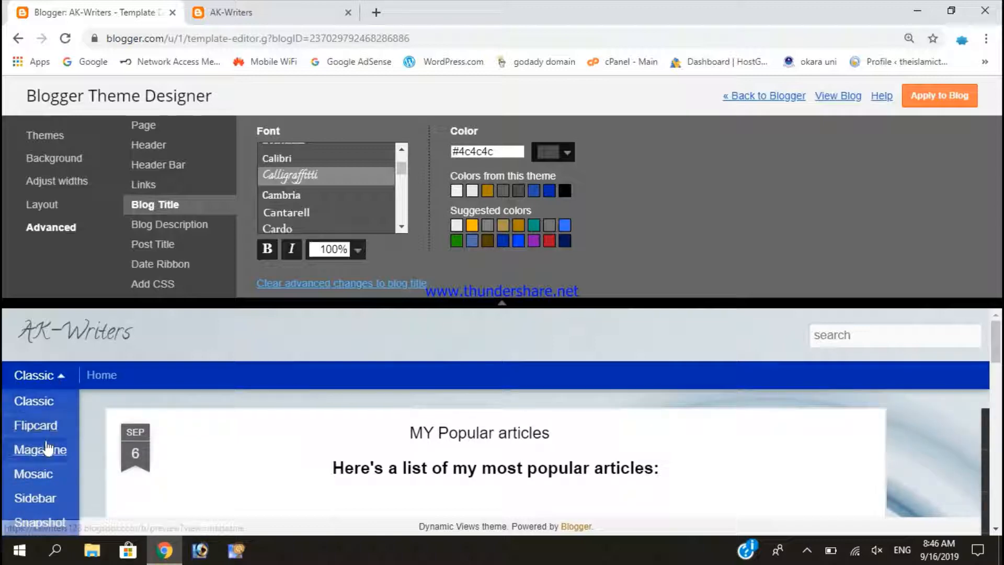
pyautogui.scroll(-1, 47, 450)
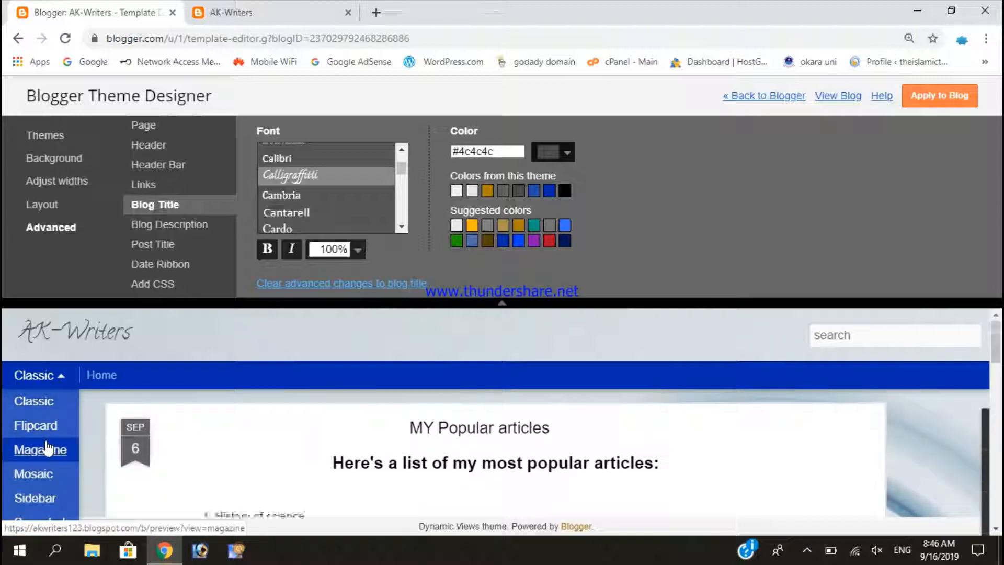
pyautogui.click(106, 376)
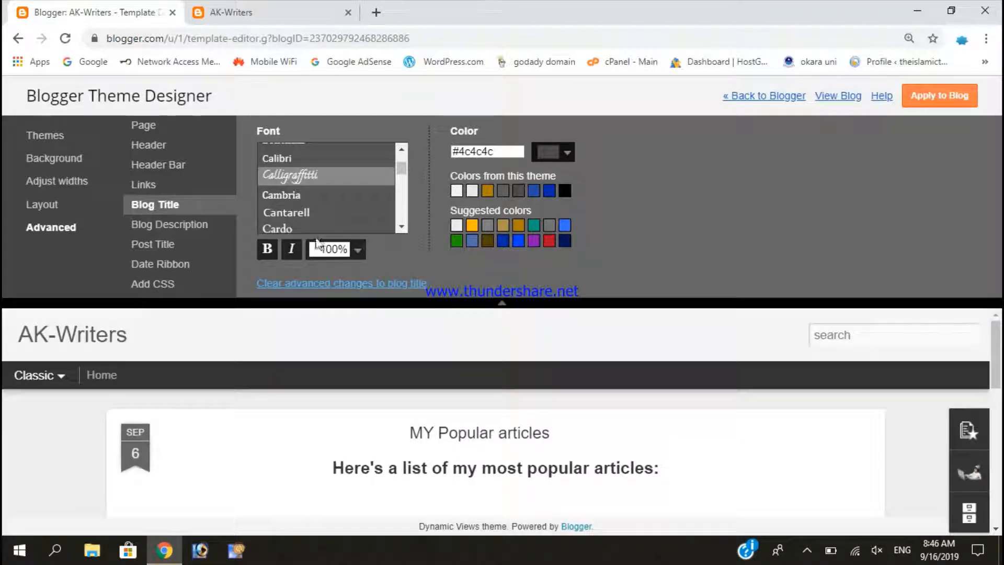
# Set the Blog Title font to Times New Roman
pyautogui.scroll(8, 299, 201)
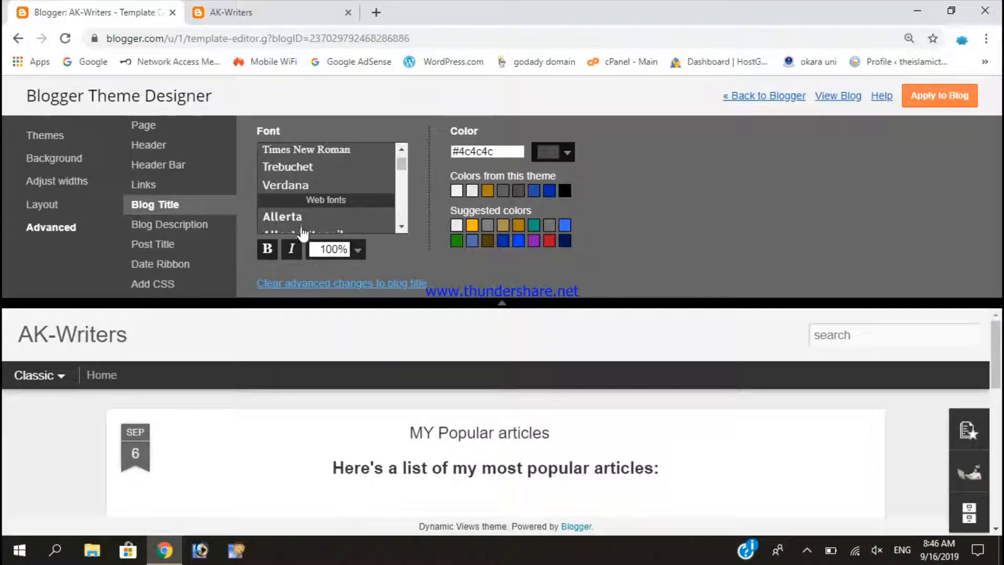
pyautogui.scroll(-3, 303, 232)
pyautogui.scroll(5, 301, 219)
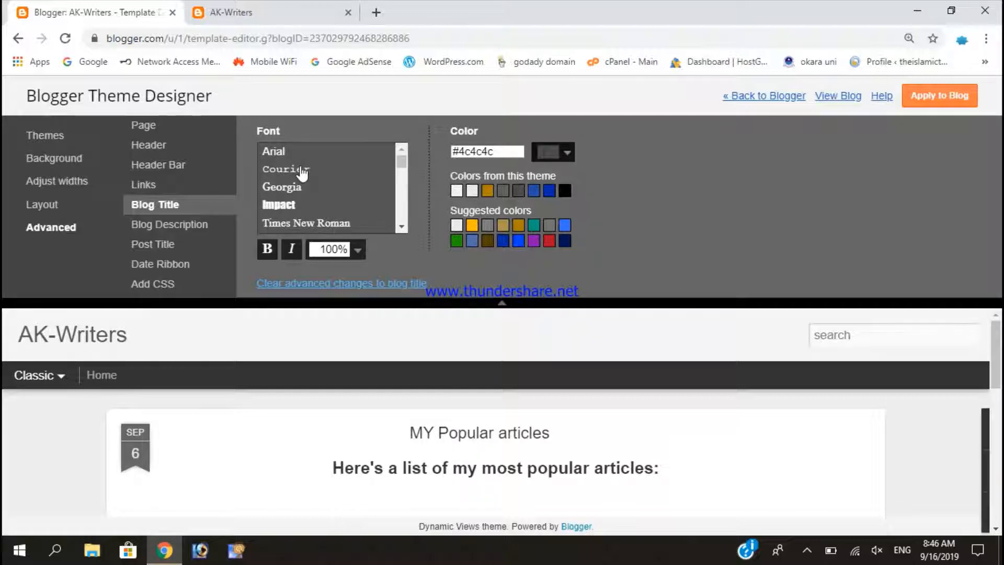
pyautogui.scroll(-2, 303, 173)
pyautogui.click(312, 152)
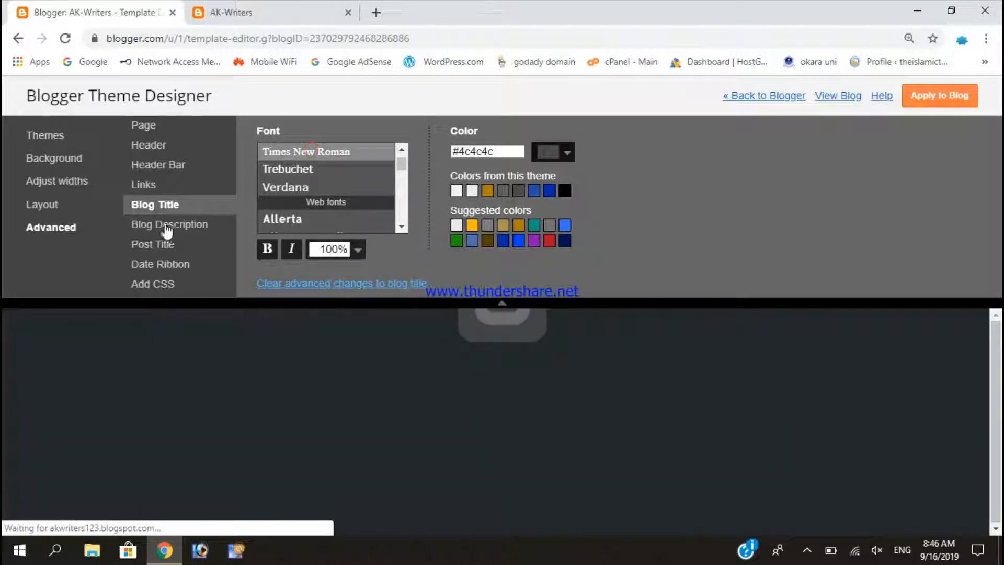
# Look at the Blog Description settings and set the Post Title font to Georgia
pyautogui.click(175, 226)
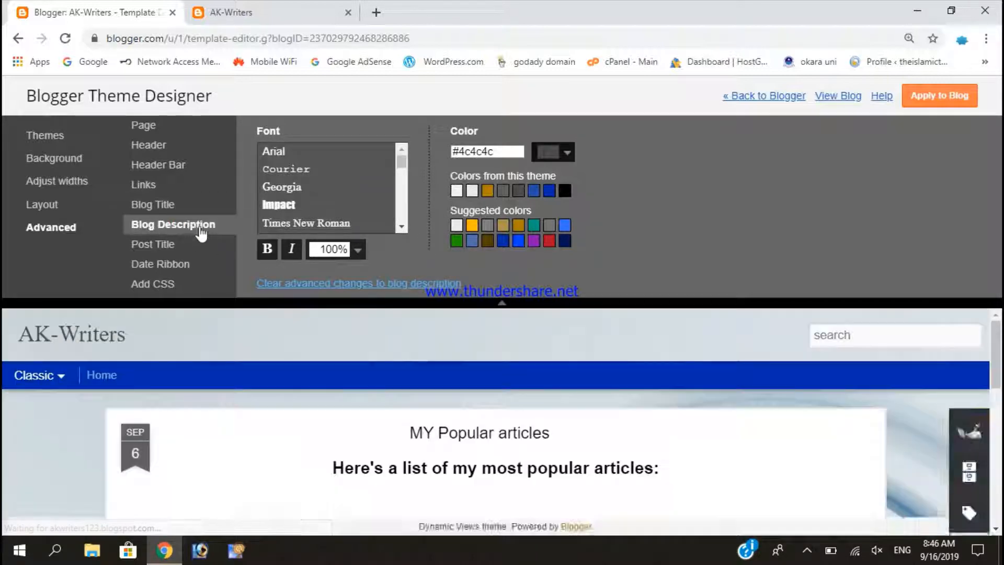
pyautogui.click(153, 248)
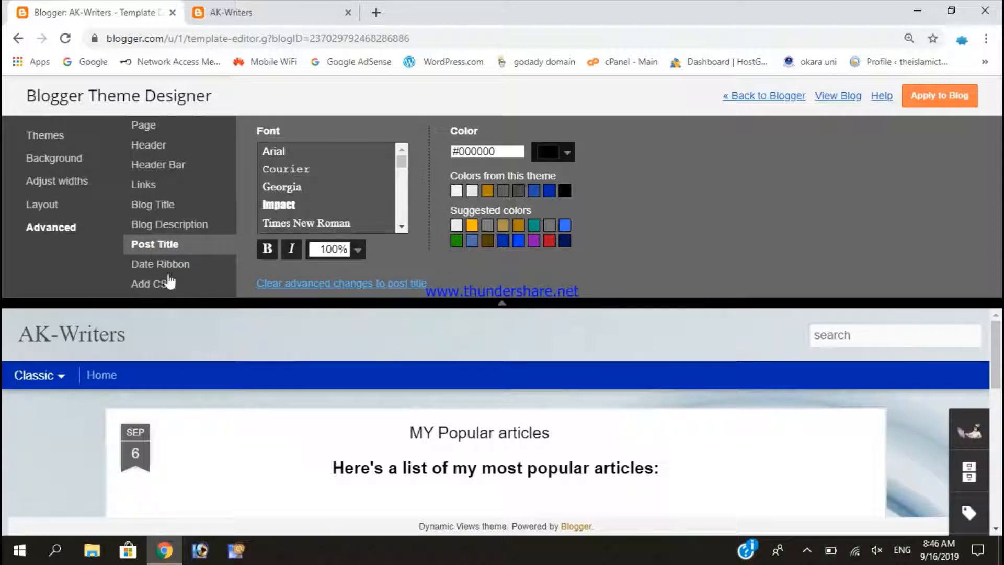
pyautogui.click(281, 188)
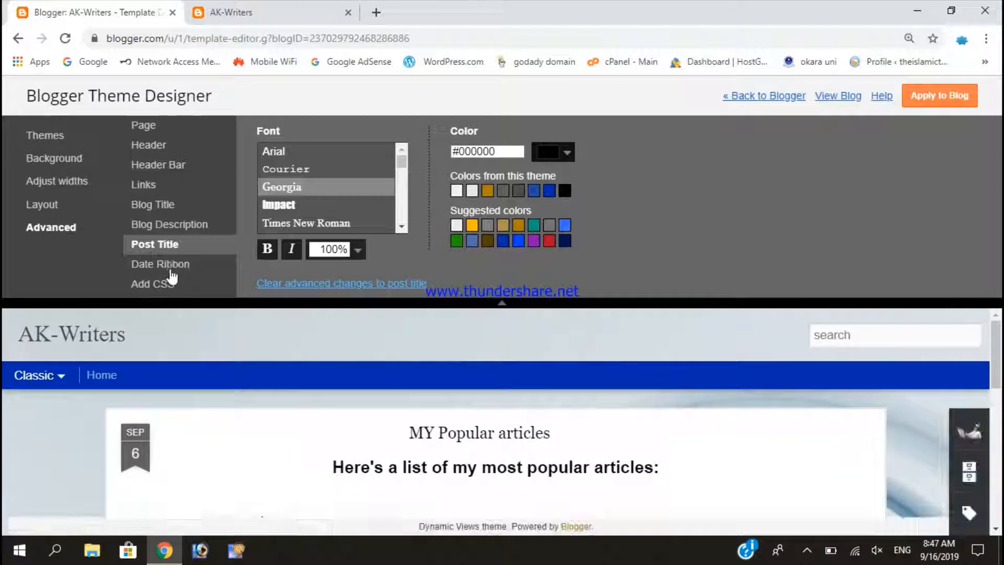
# View the Date Ribbon settings, apply the customized theme to the blog and leave the Theme Designer
pyautogui.click(186, 268)
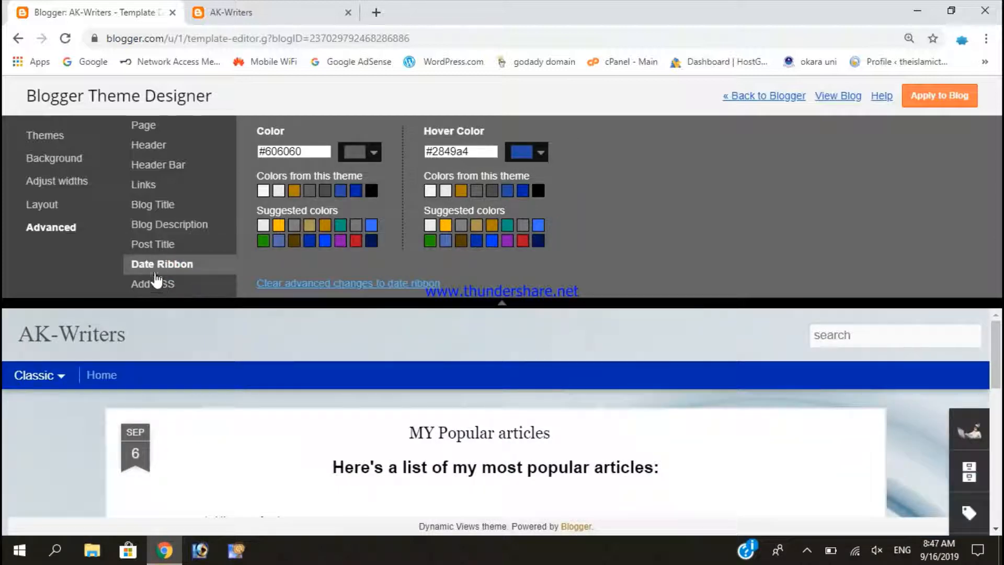
pyautogui.click(939, 96)
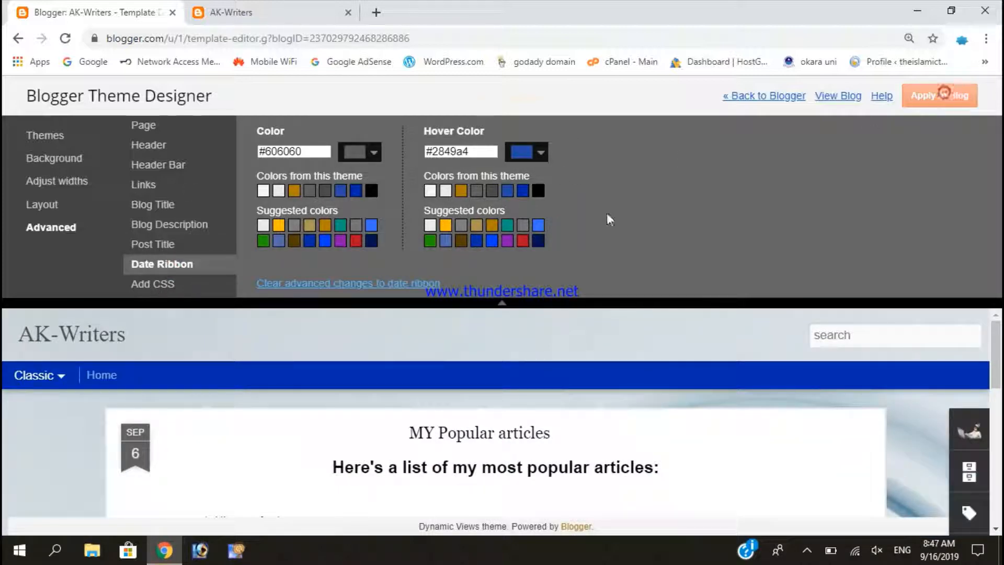
pyautogui.click(278, 285)
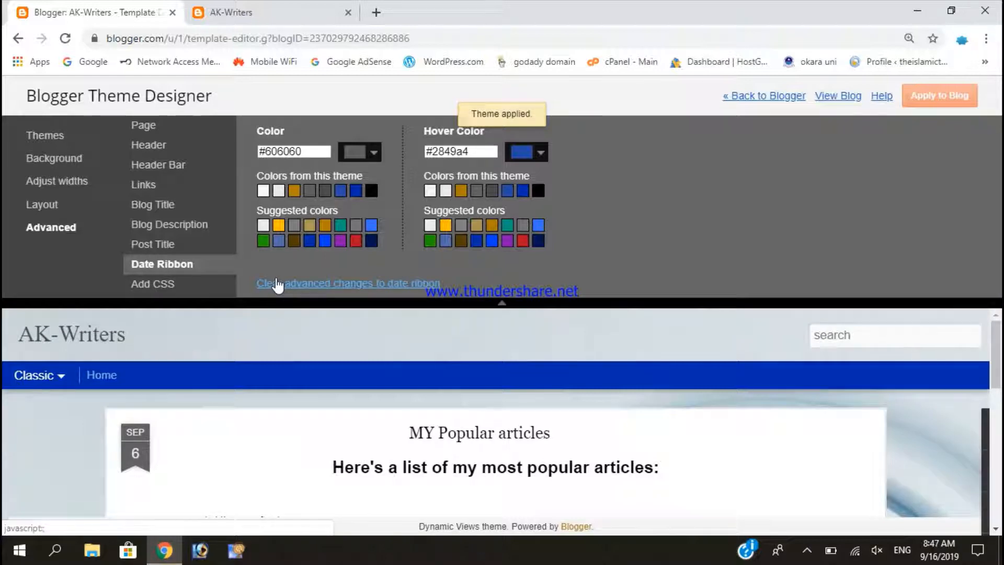
pyautogui.click(757, 97)
# Reload the live AK-Writers blog to check the applied theme, and return to the Blogger dashboard
pyautogui.click(274, 12)
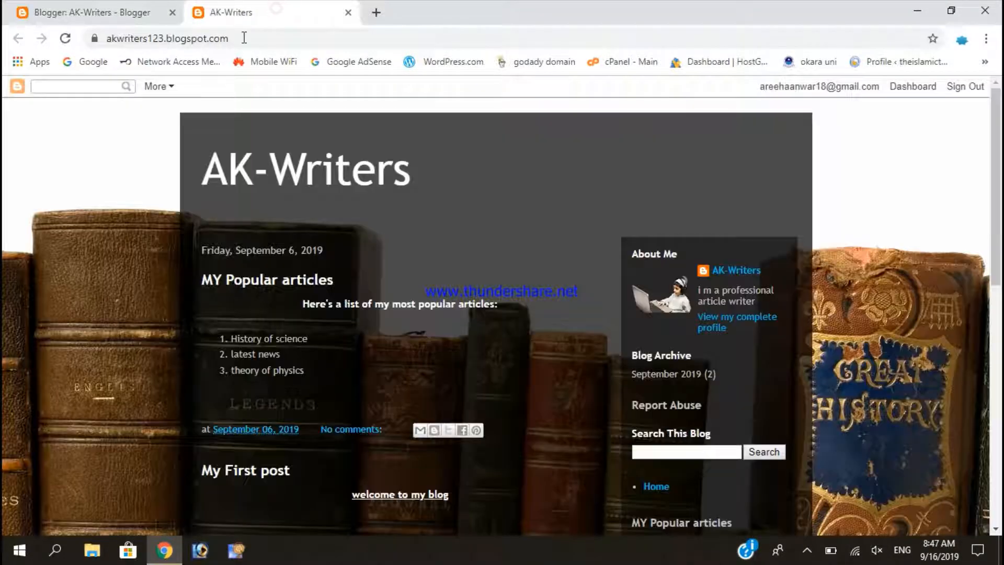
pyautogui.click(64, 44)
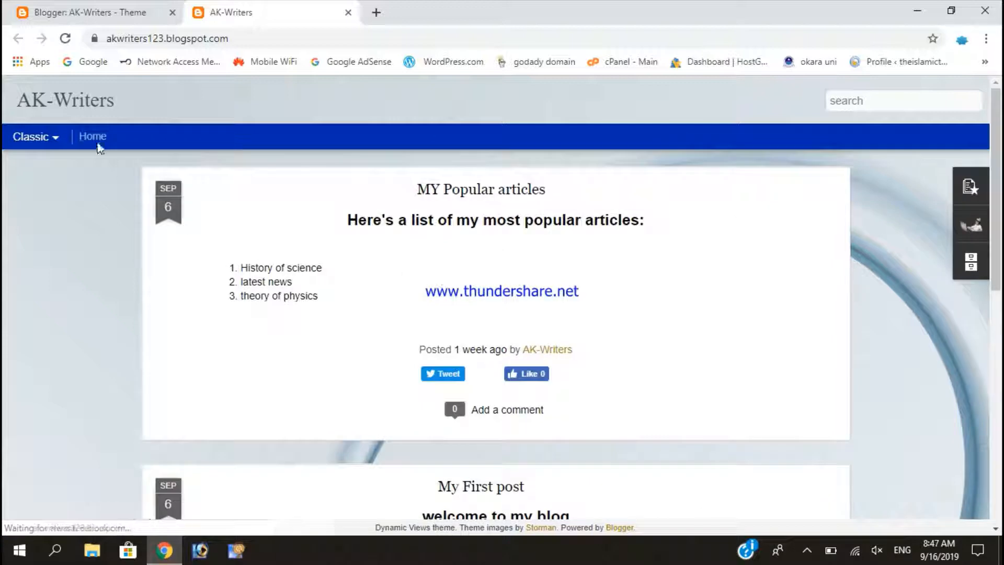
pyautogui.click(101, 18)
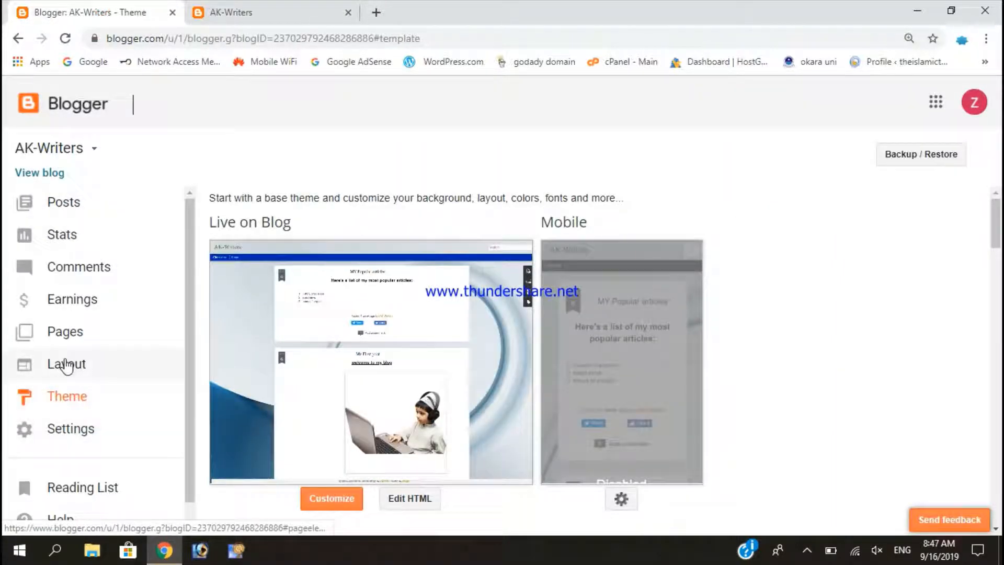
# Open the blog's Layout page and examine the gadgets in the main and sidebar-right-1 sections
pyautogui.click(66, 363)
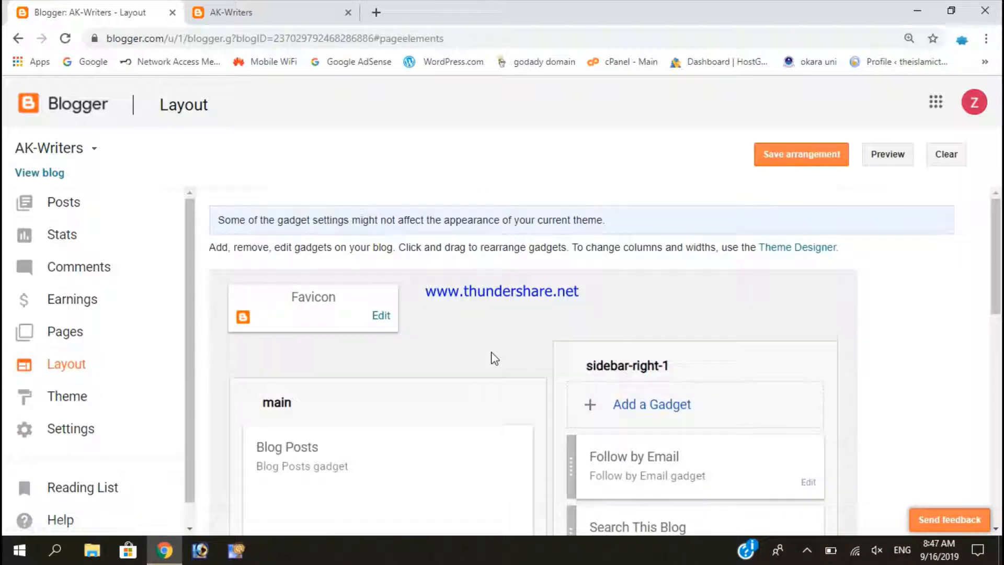
pyautogui.scroll(-3, 489, 393)
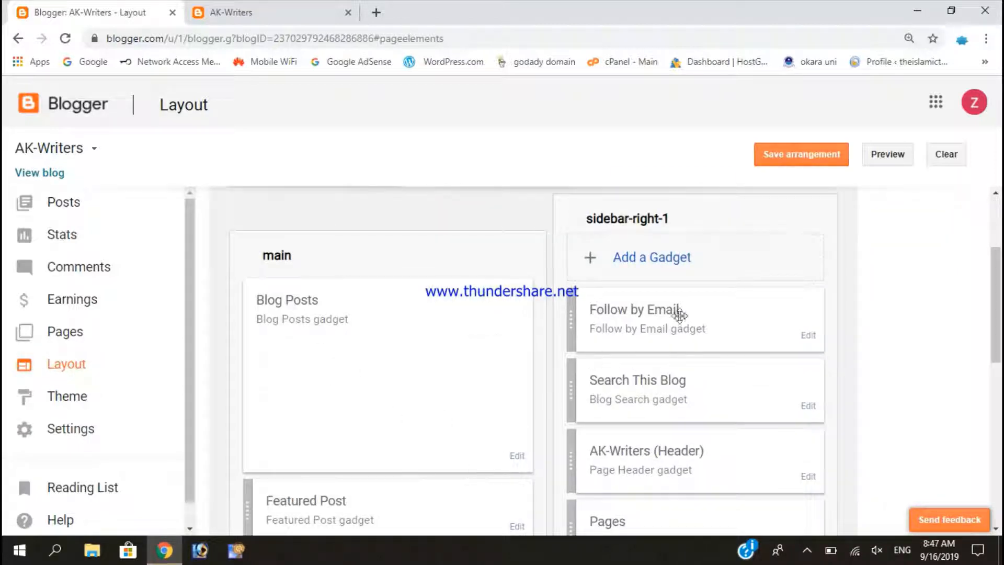
pyautogui.scroll(-4, 639, 369)
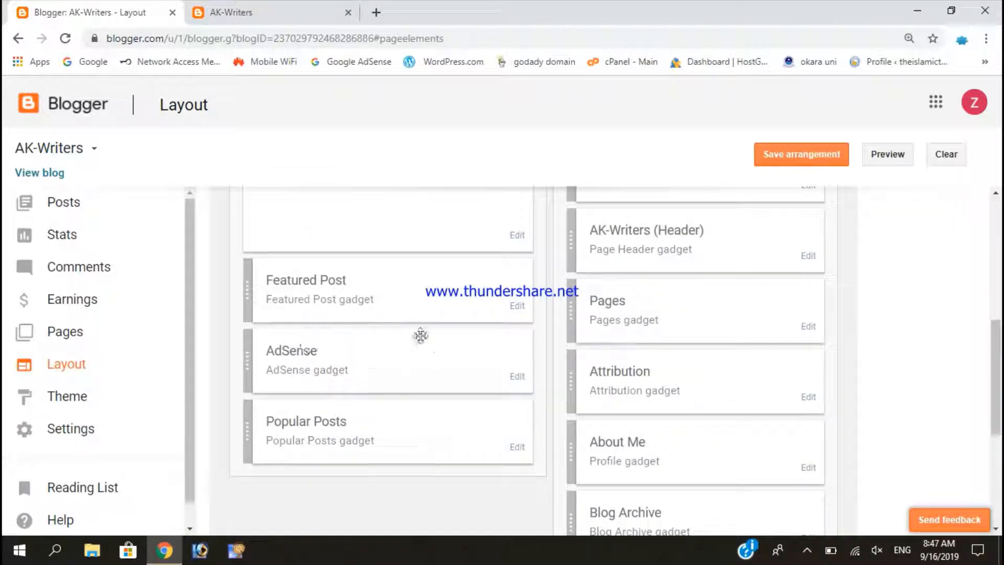
pyautogui.scroll(-5, 377, 386)
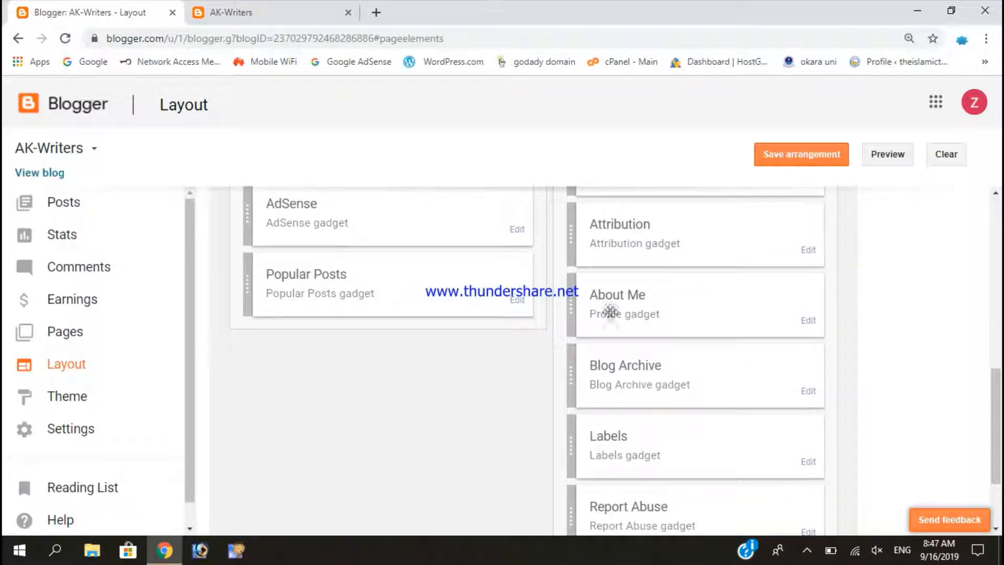
pyautogui.scroll(12, 610, 309)
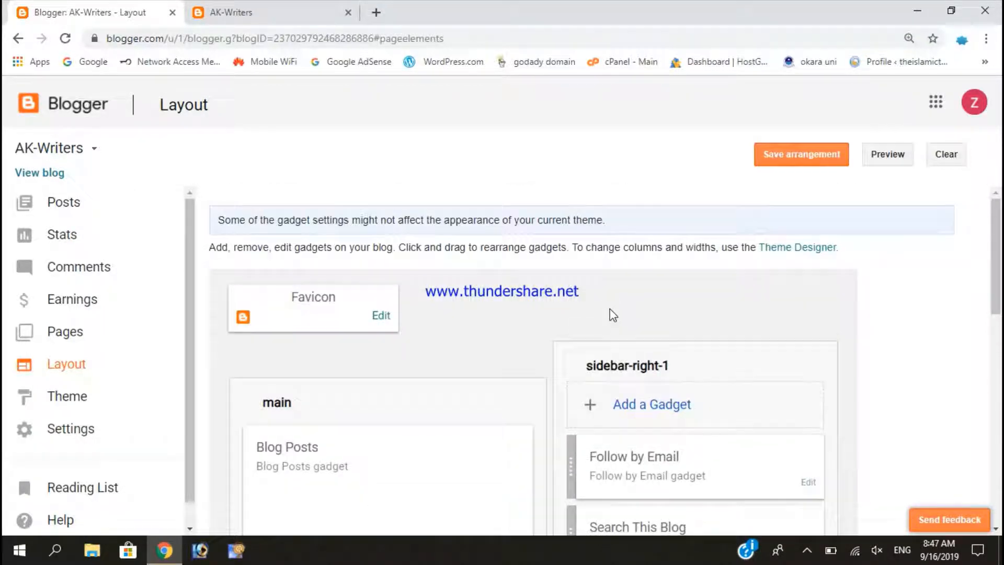
pyautogui.scroll(-1, 649, 437)
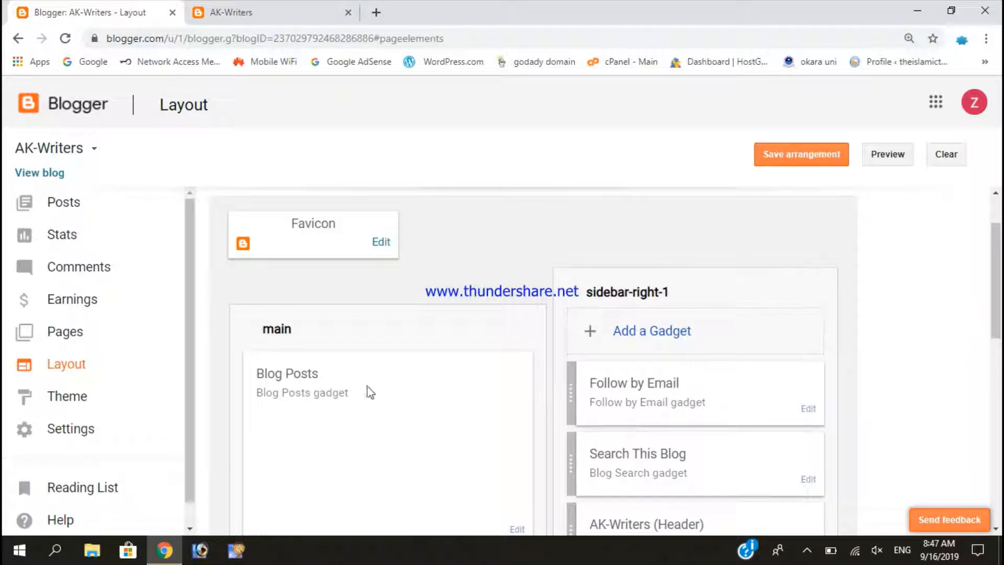
pyautogui.scroll(-8, 331, 387)
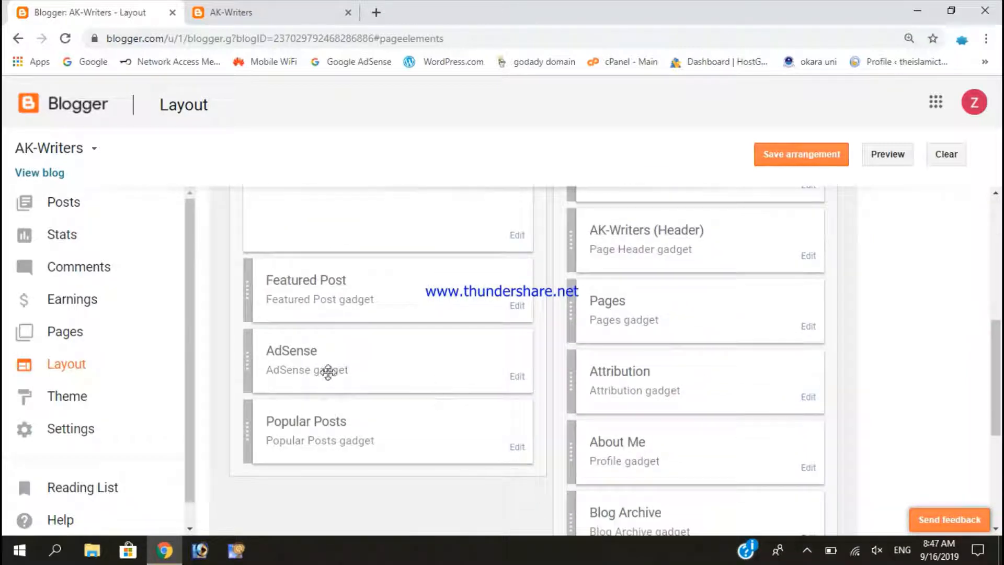
pyautogui.scroll(10, 636, 460)
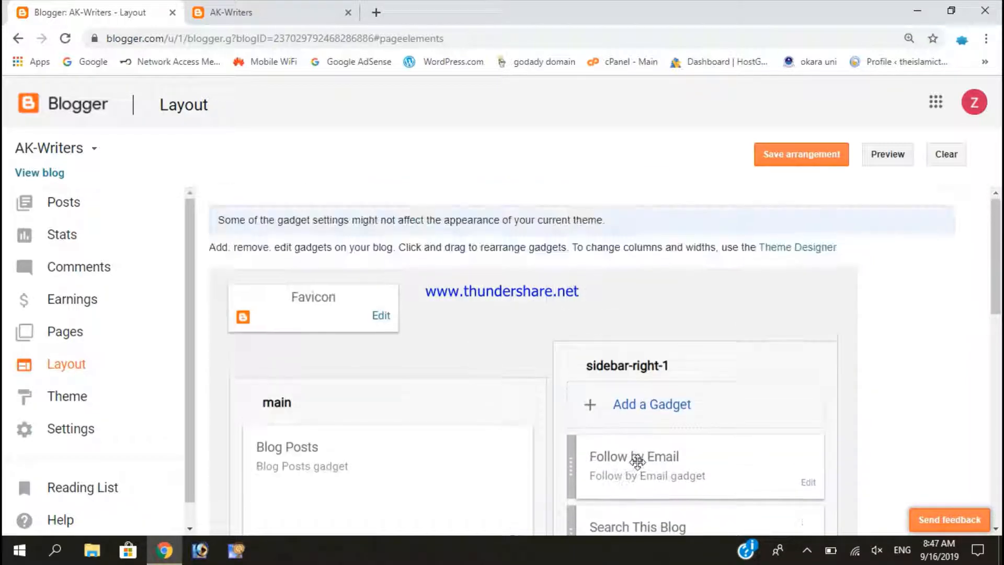
# Browse the gadgets available for the sidebar-right-1 section and add the Pages gadget
pyautogui.scroll(-3, 637, 366)
pyautogui.click(642, 264)
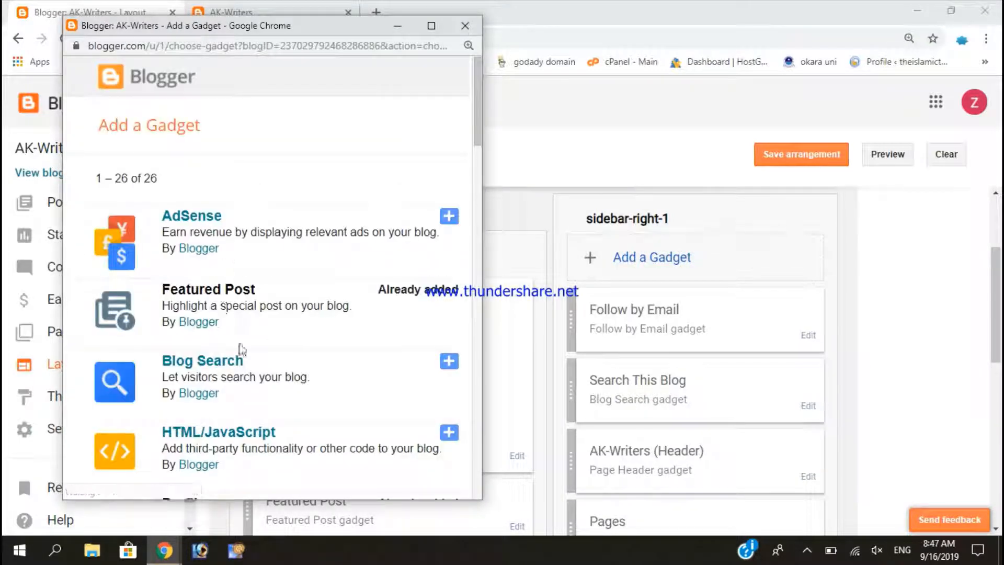
pyautogui.scroll(-7, 264, 358)
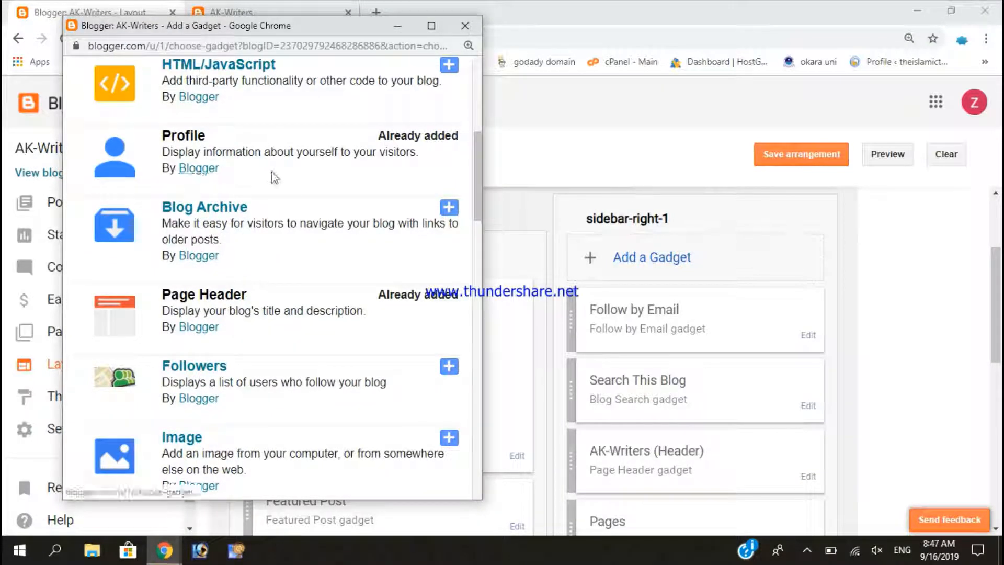
pyautogui.scroll(-3, 226, 307)
pyautogui.scroll(-4, 199, 338)
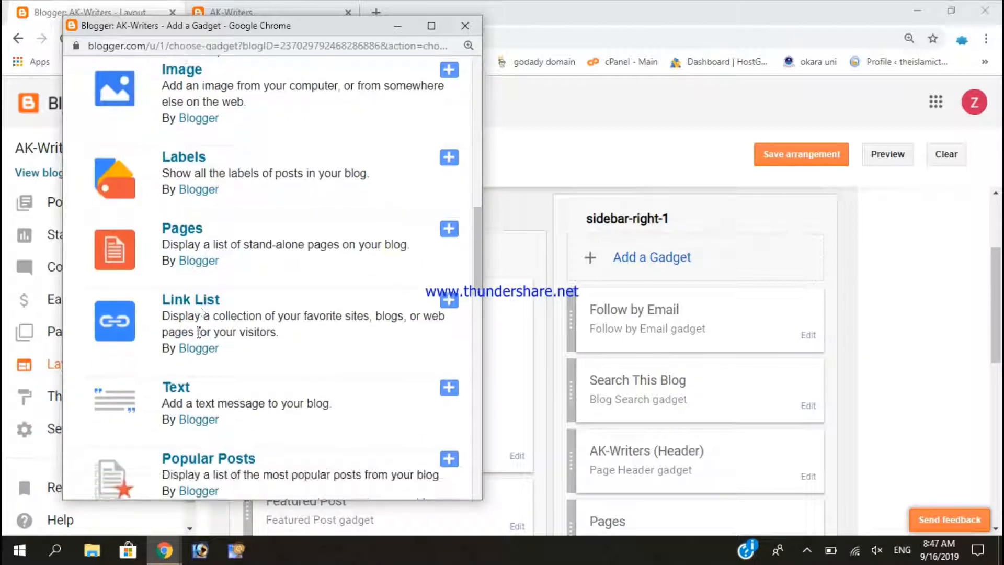
pyautogui.click(455, 231)
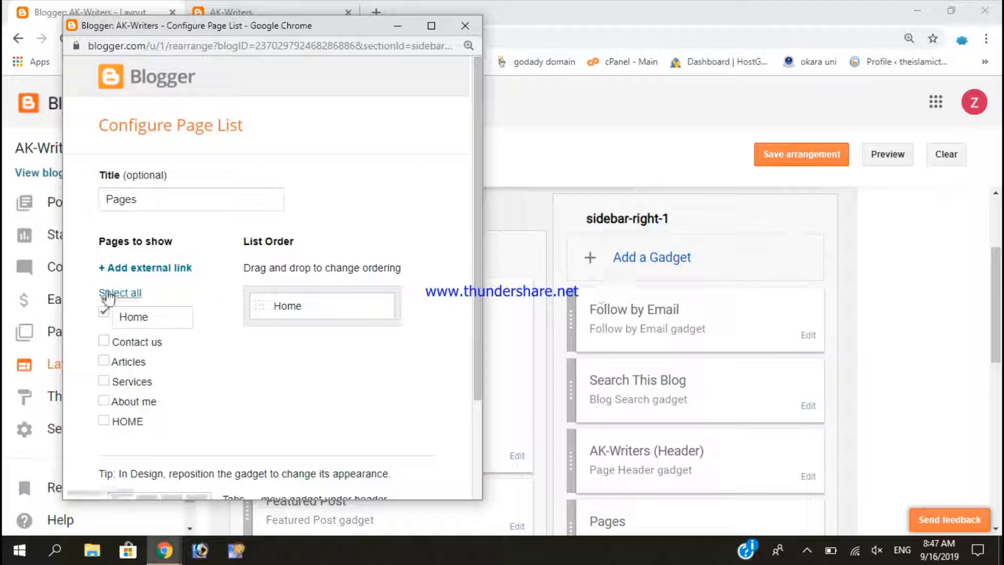
# Include the Contact us, Articles, Services, About me and HOME pages in the page list and save the gadget
pyautogui.scroll(-2, 89, 348)
pyautogui.click(104, 267)
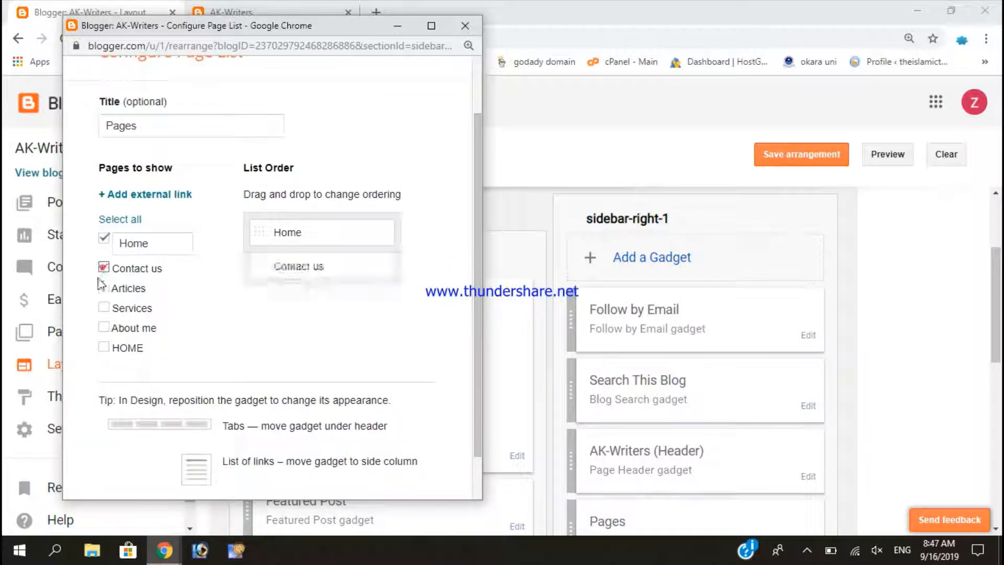
pyautogui.click(104, 287)
pyautogui.click(104, 308)
pyautogui.click(104, 328)
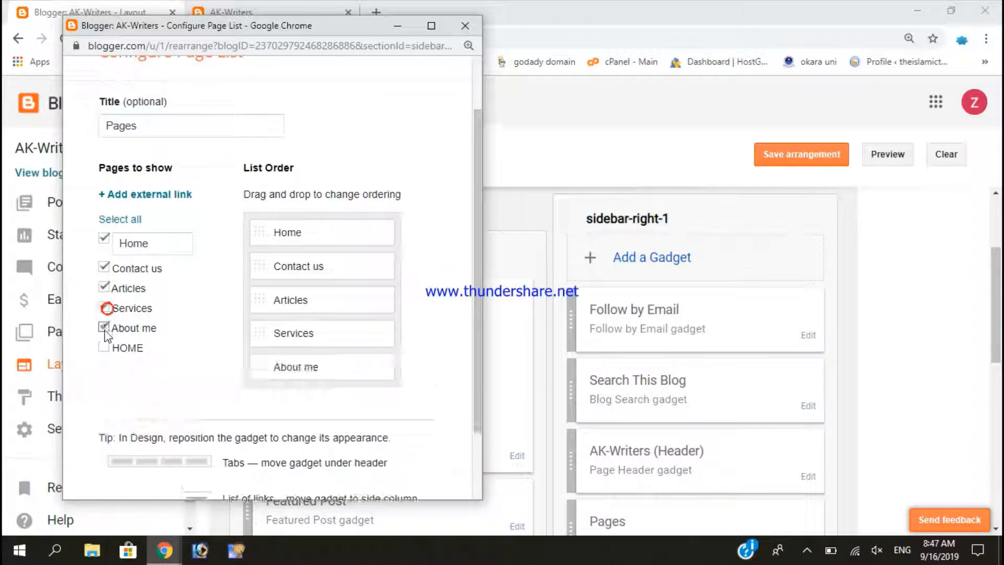
pyautogui.click(104, 347)
pyautogui.scroll(-3, 189, 380)
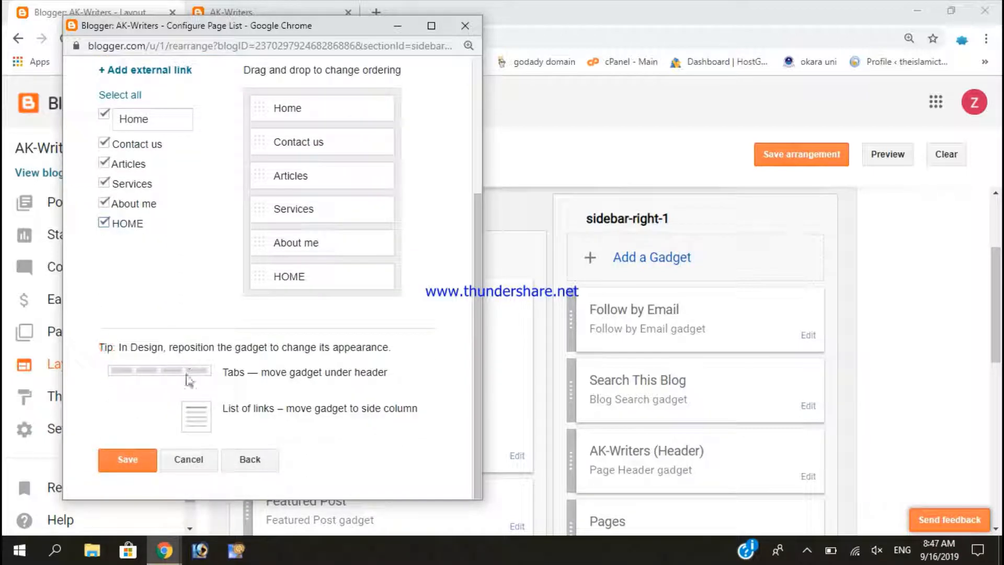
pyautogui.click(129, 461)
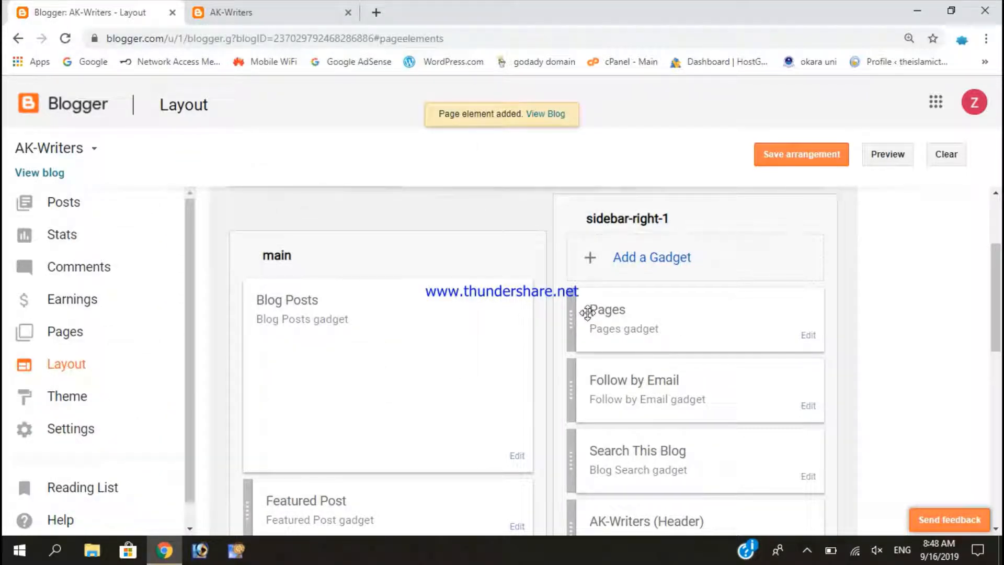
# Save the layout arrangement and reload the live AK-Writers blog to check its navigation bar
pyautogui.scroll(-10, 588, 312)
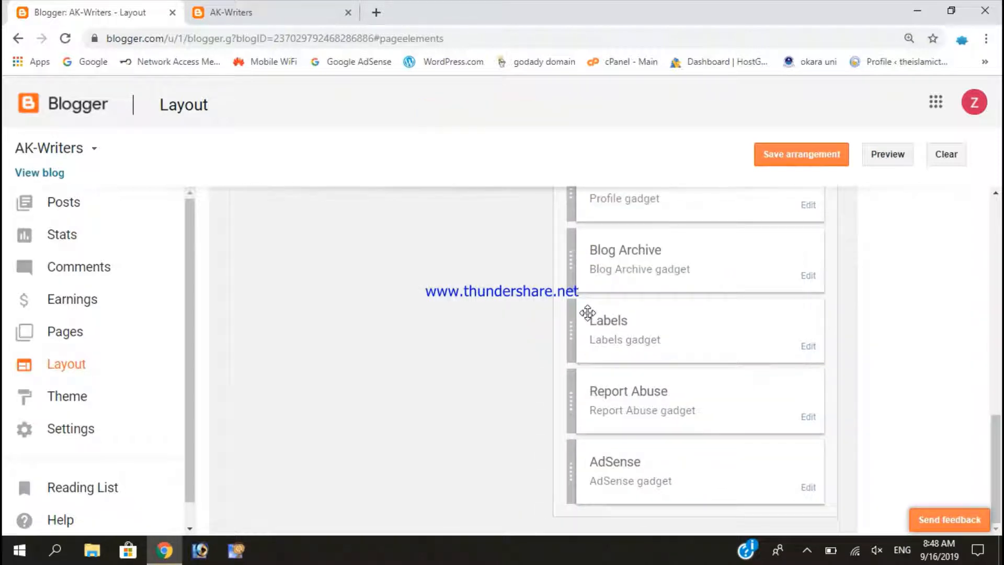
pyautogui.scroll(10, 588, 313)
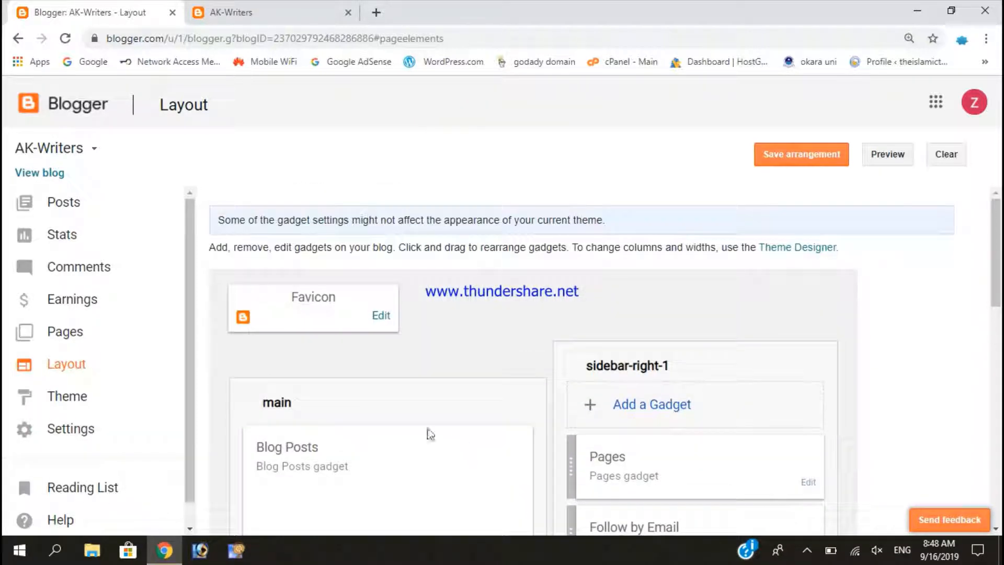
pyautogui.click(804, 157)
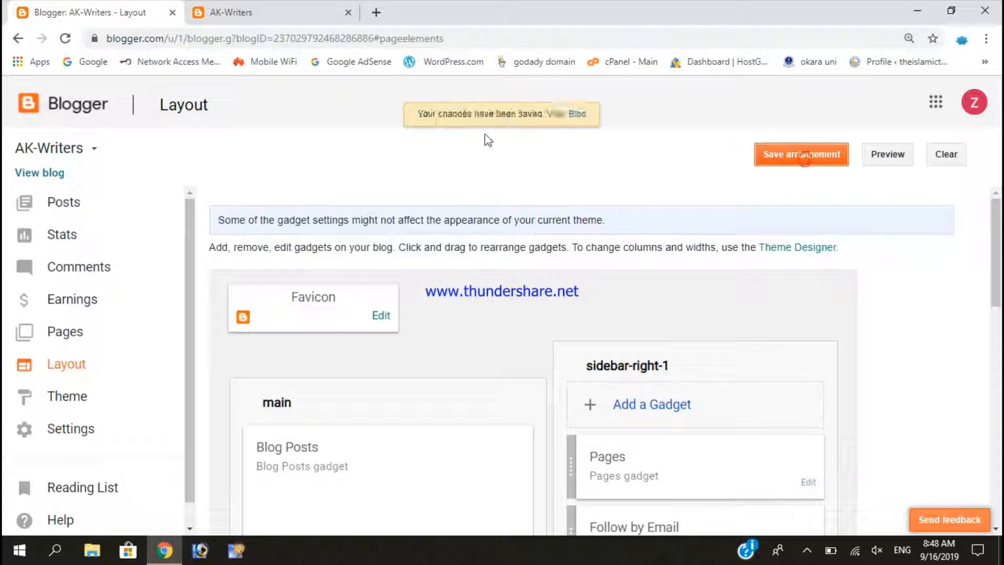
pyautogui.click(253, 7)
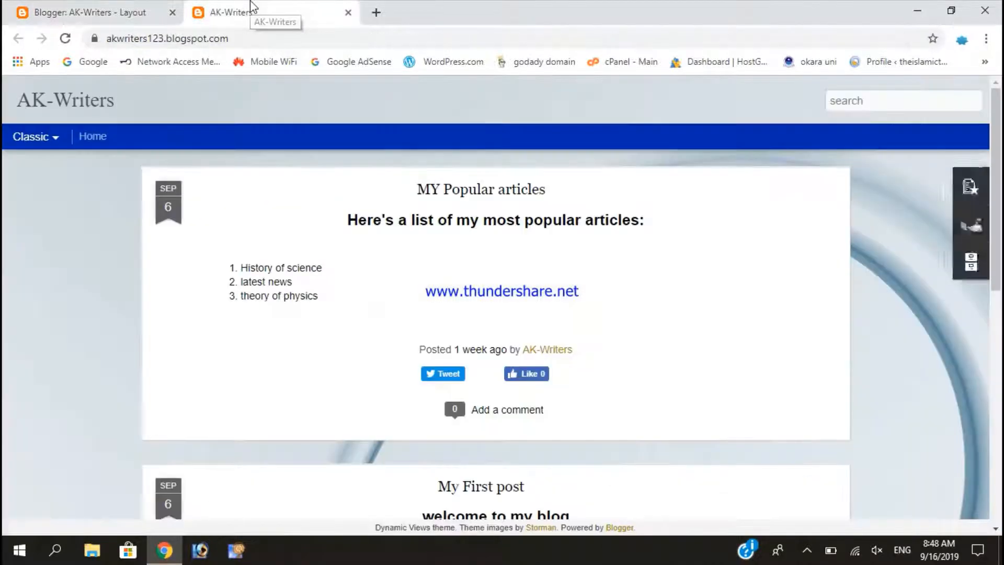
pyautogui.click(63, 41)
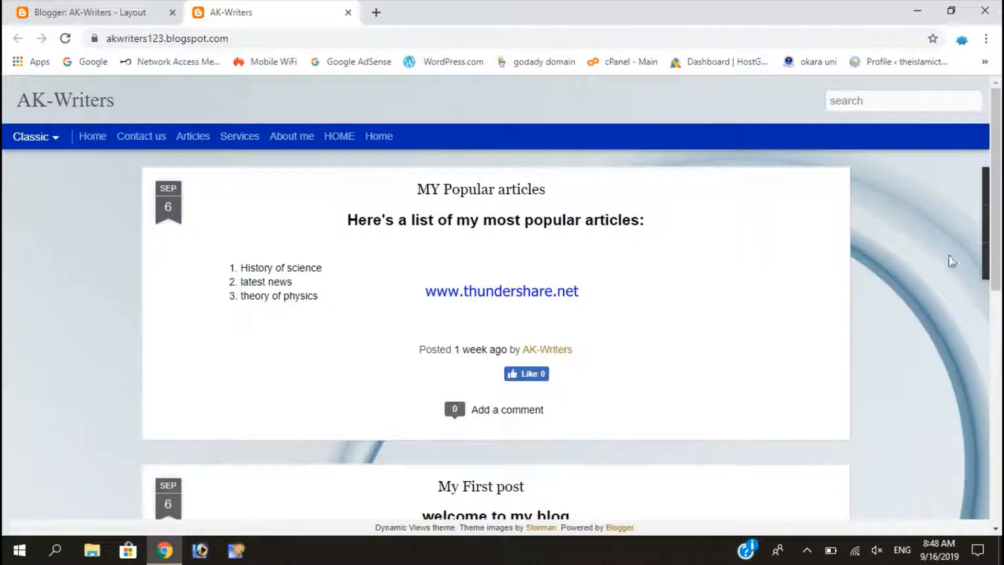
pyautogui.moveTo(975, 230)
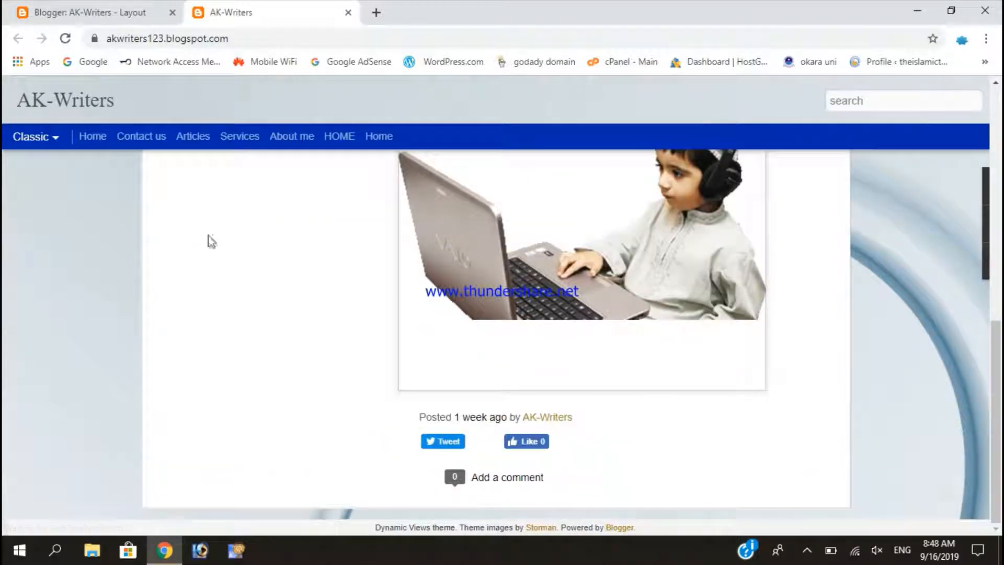
# Review the gadgets on the Layout page, looking briefly at the Theme page in between
pyautogui.click(142, 19)
pyautogui.scroll(-5, 398, 365)
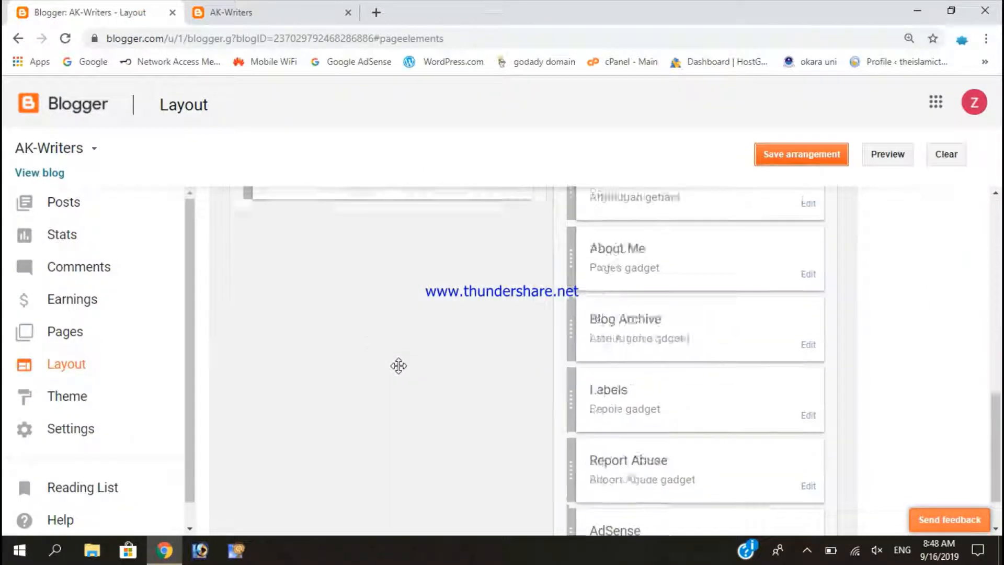
pyautogui.scroll(1, 445, 460)
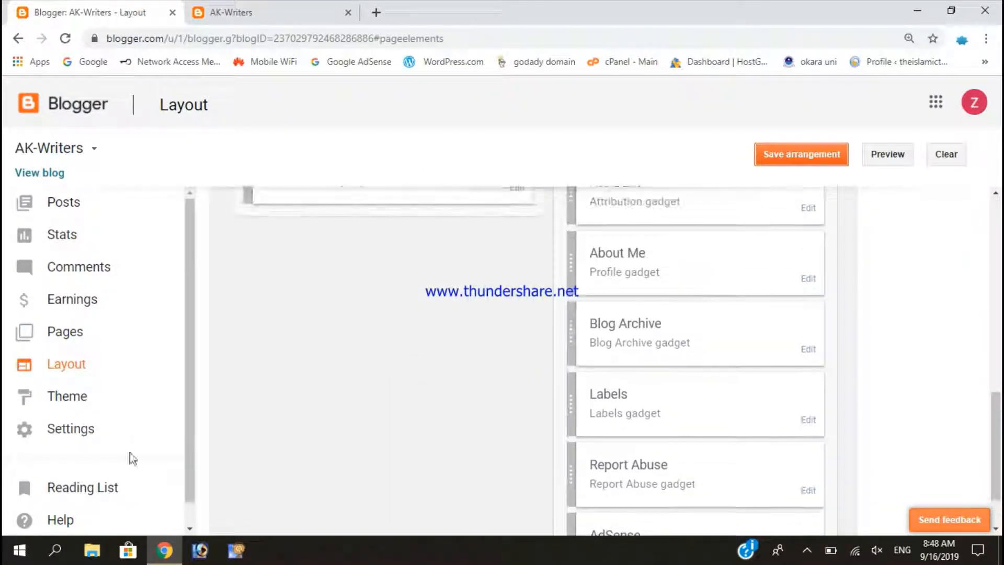
pyautogui.click(71, 399)
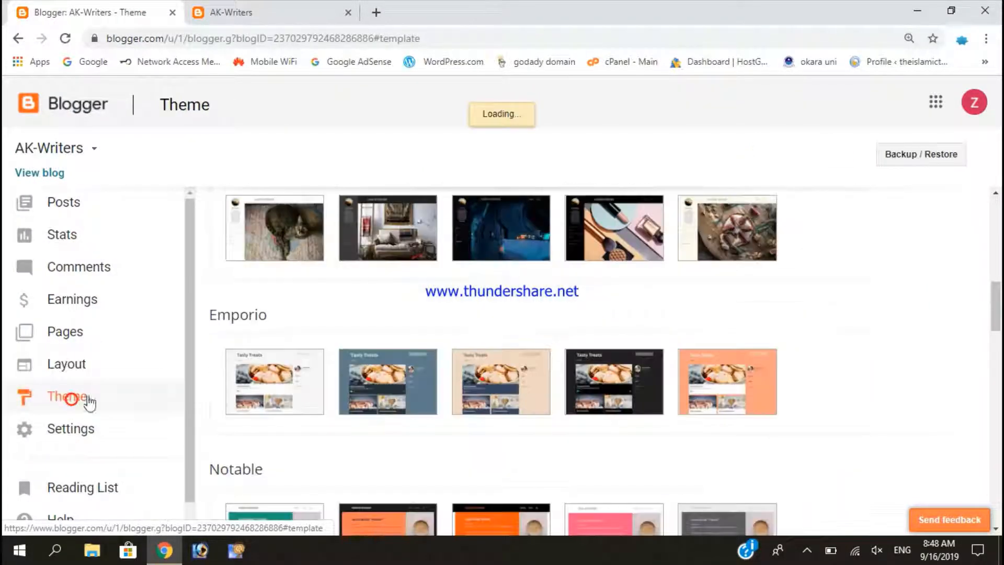
pyautogui.click(65, 362)
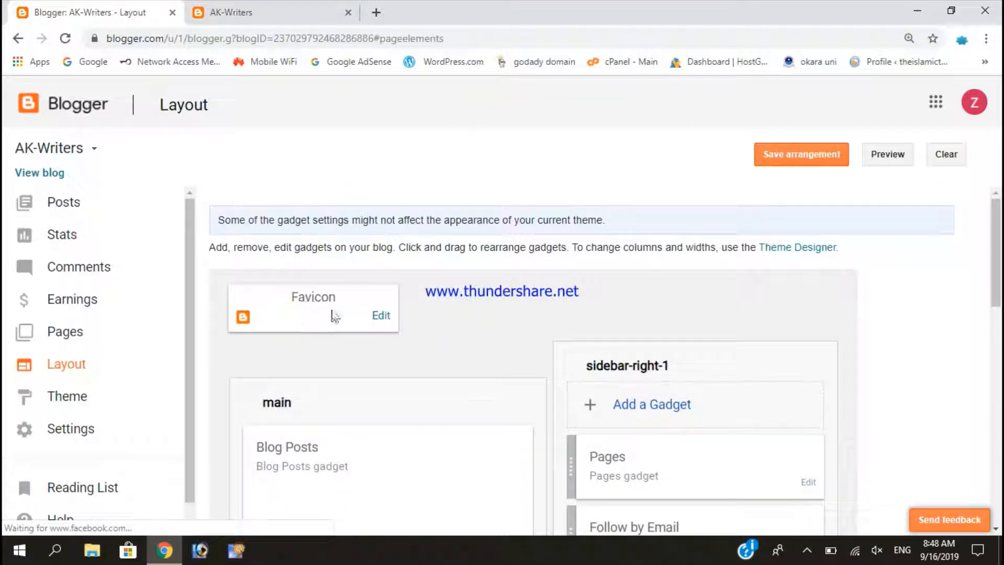
pyautogui.scroll(-10, 526, 336)
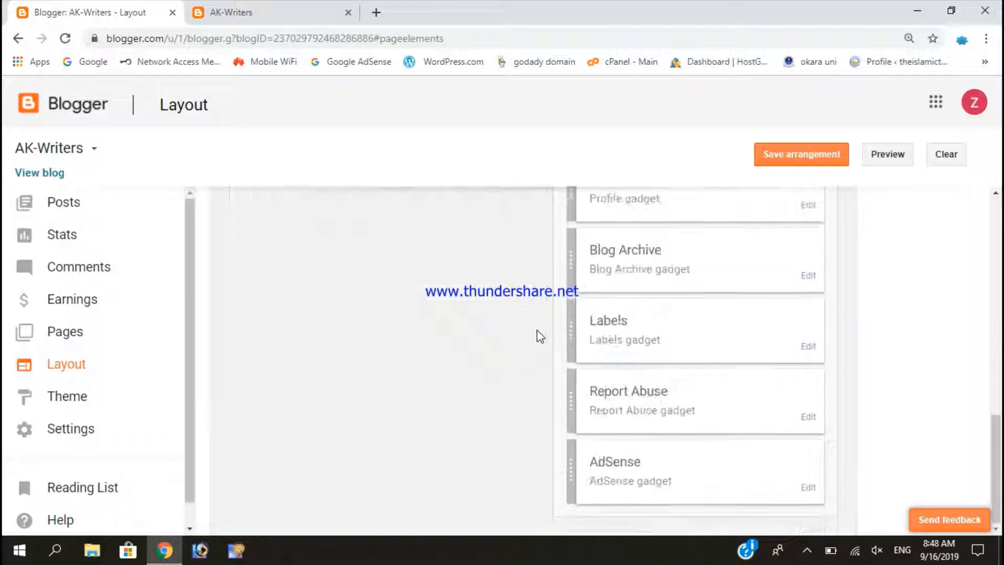
# Examine the page links and posts on the live blog and return to the Blogger layout
pyautogui.click(320, 12)
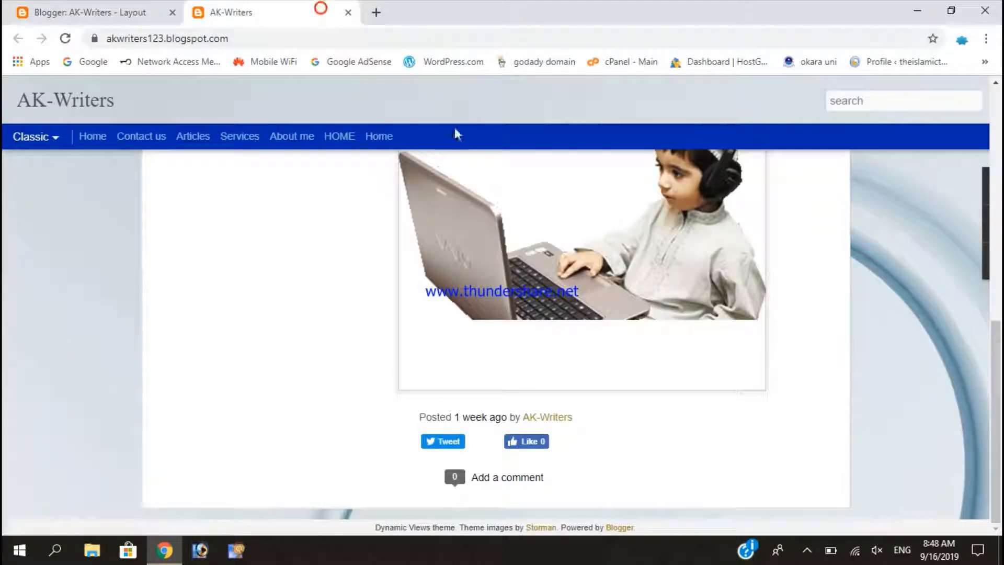
pyautogui.scroll(-5, 363, 192)
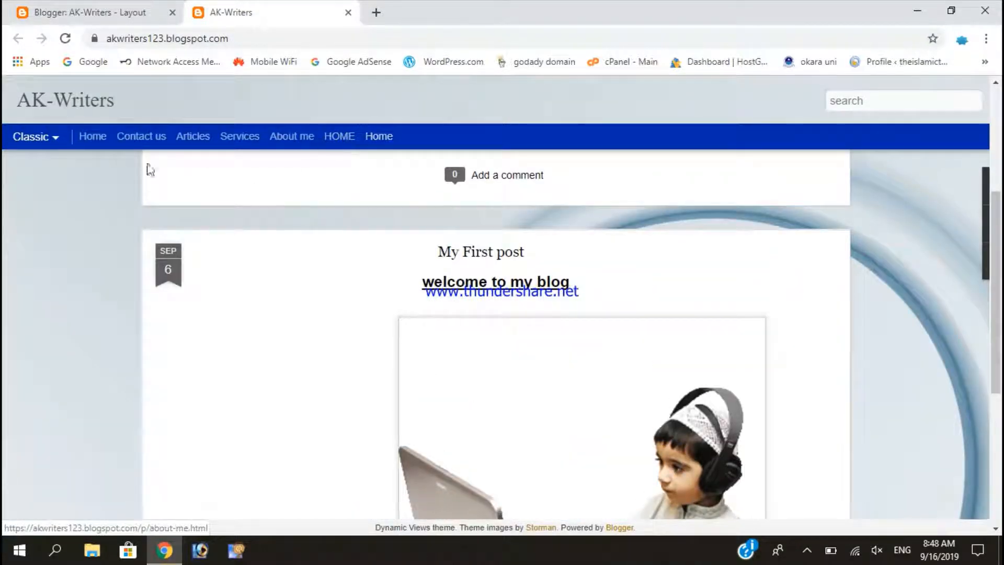
pyautogui.click(110, 12)
# Open the settings of the sidebar's Pages gadget and exclude the uppercase HOME page from the list
pyautogui.scroll(10, 576, 196)
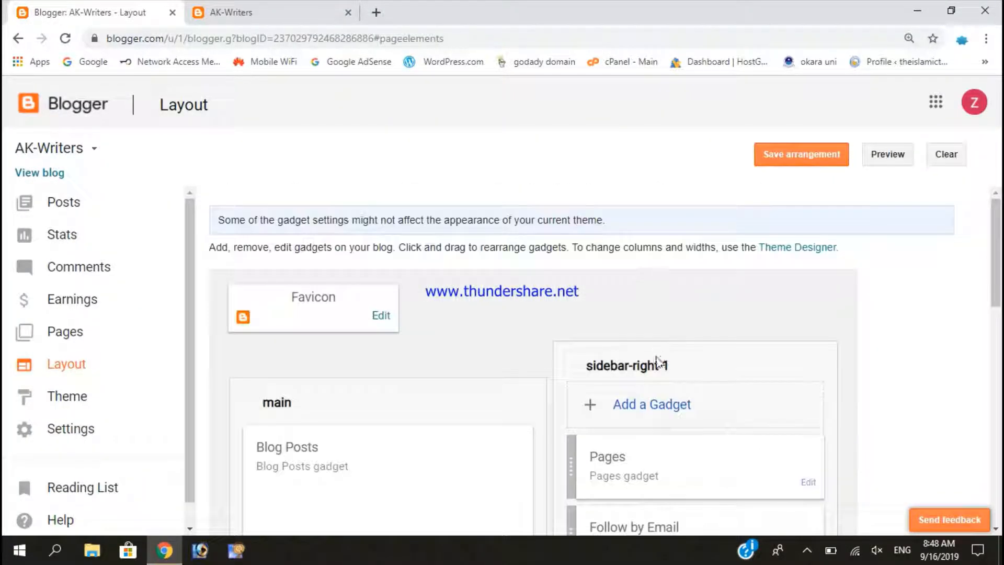
pyautogui.scroll(-6, 361, 413)
pyautogui.scroll(3, 634, 324)
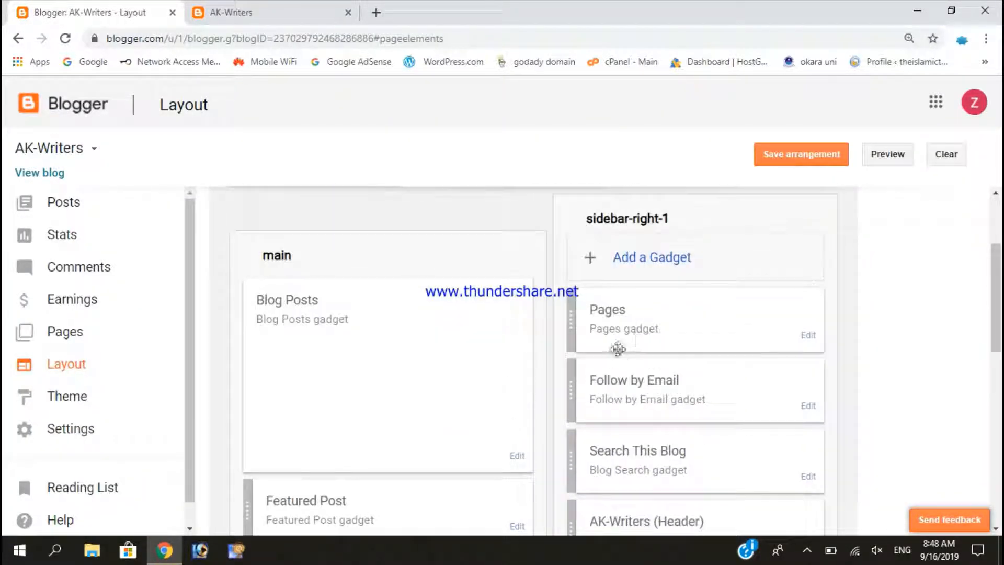
pyautogui.click(807, 343)
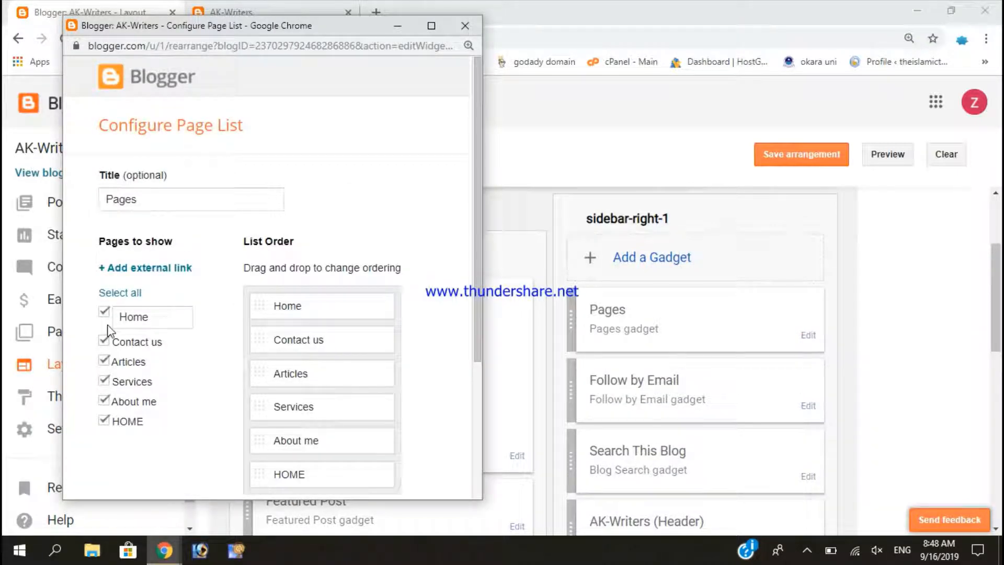
pyautogui.click(104, 421)
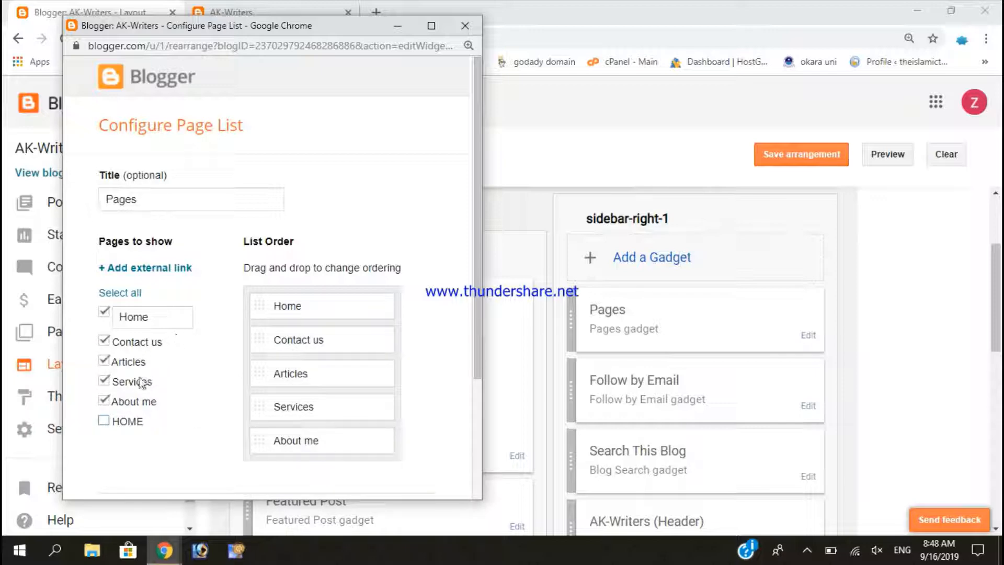
# Reorder the page list to Articles, Home, Services, Contact us, About me and save the Pages gadget
pyautogui.scroll(-3, 181, 364)
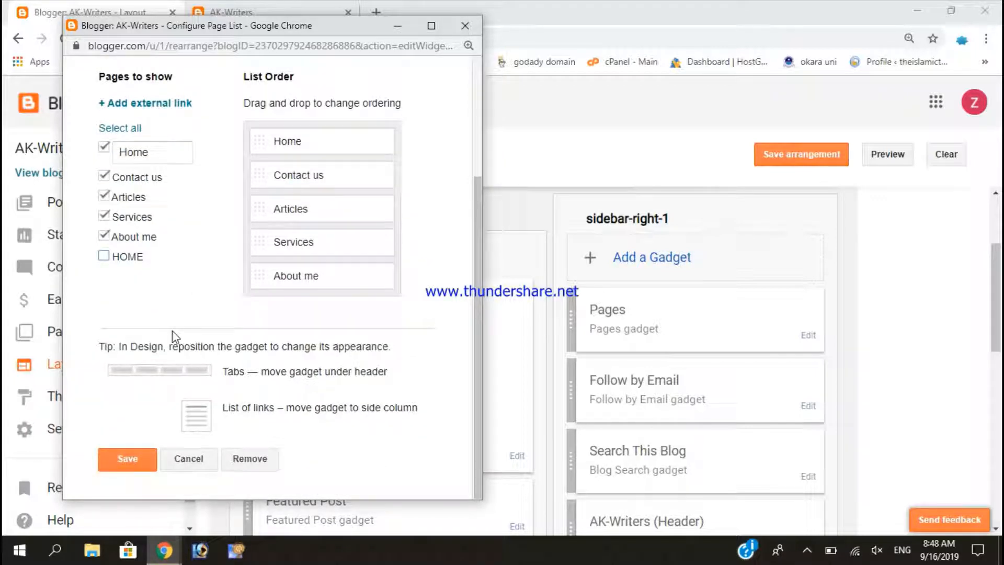
pyautogui.scroll(2, 309, 238)
pyautogui.moveTo(301, 222)
pyautogui.mouseDown()
pyautogui.moveTo(303, 259)
pyautogui.moveTo(305, 215)
pyautogui.mouseUp()
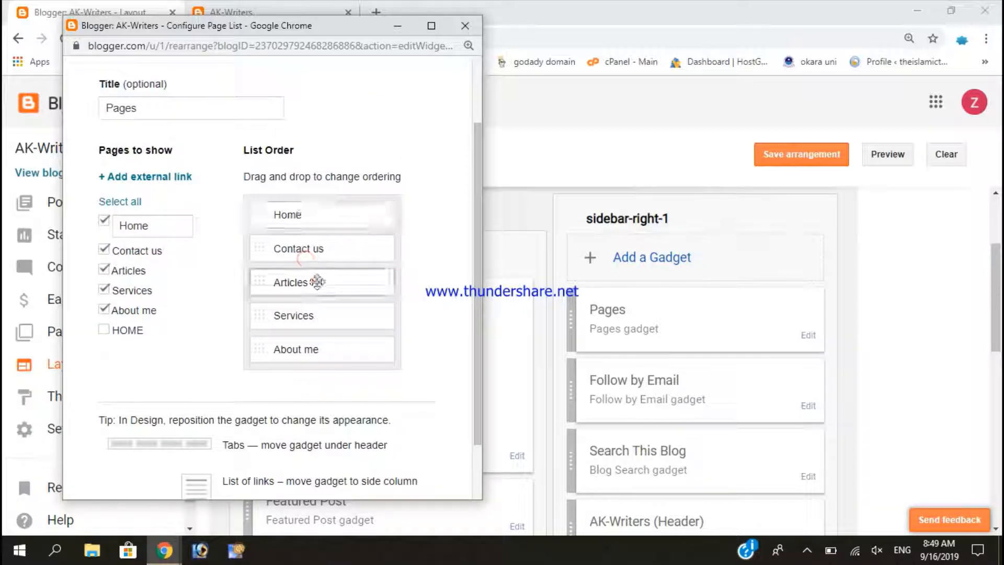
pyautogui.moveTo(300, 283); pyautogui.dragTo(303, 217)
pyautogui.moveTo(303, 312); pyautogui.dragTo(328, 321)
pyautogui.scroll(-1, 214, 403)
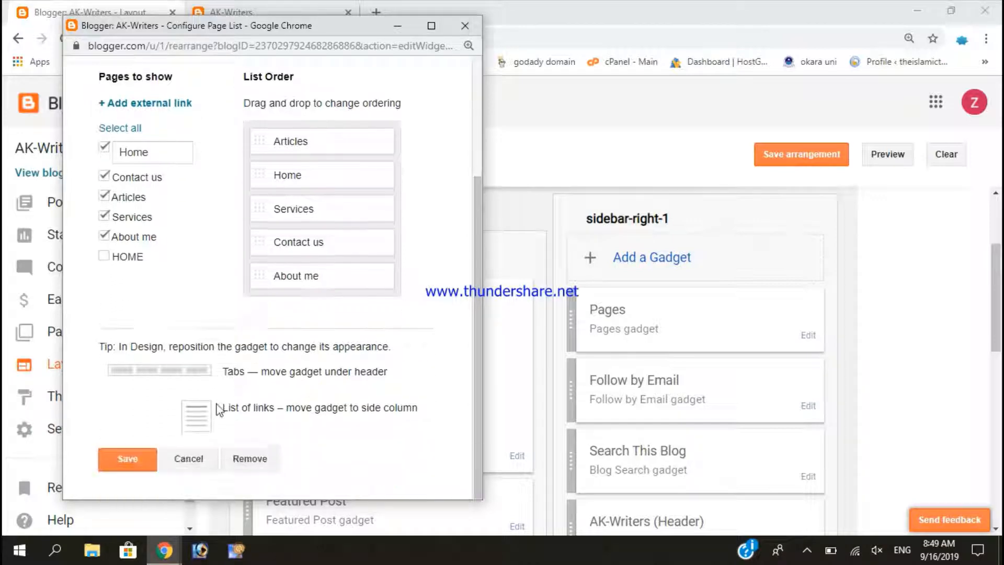
pyautogui.click(134, 458)
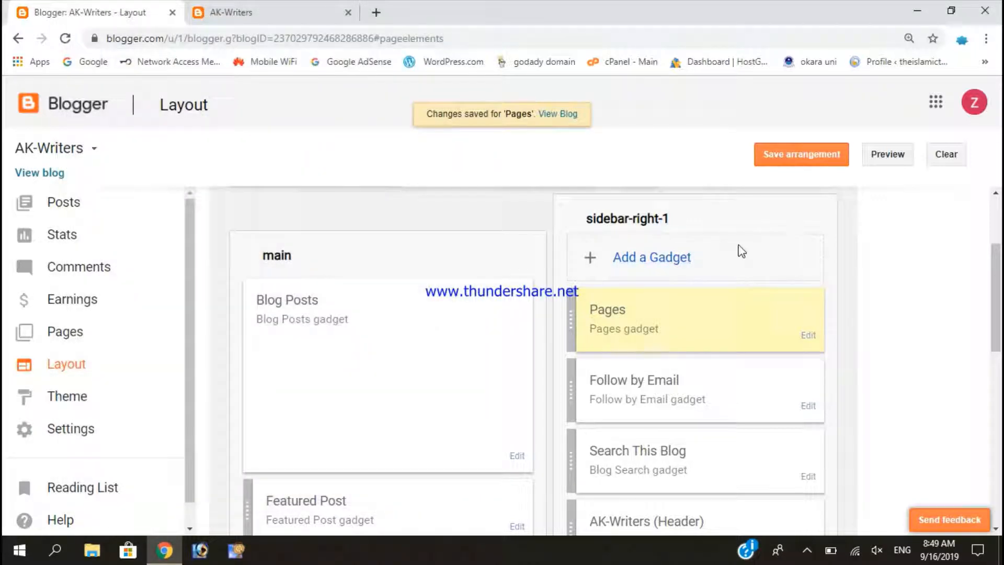
# Save the layout arrangement and reload the live blog to check the order of the page links
pyautogui.click(793, 156)
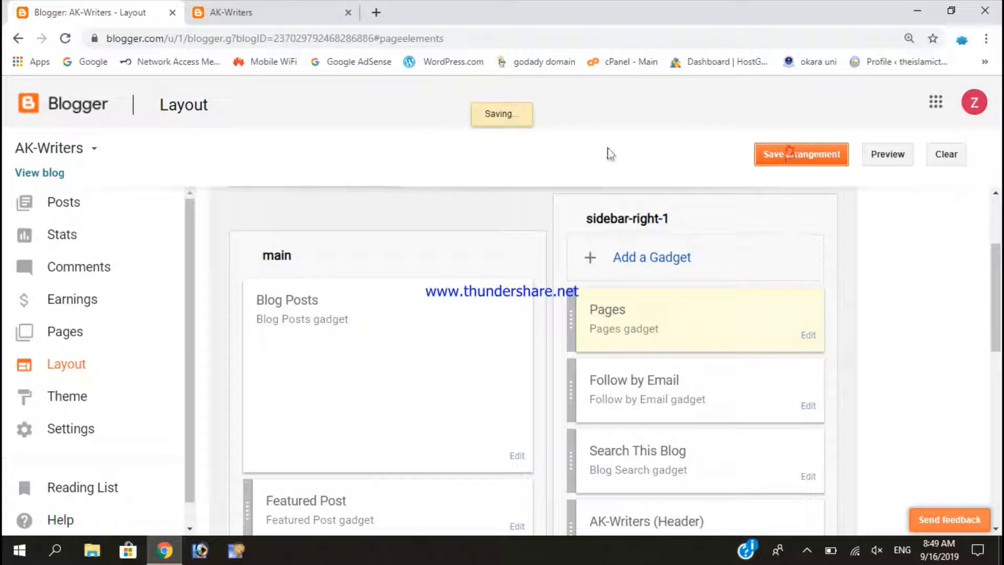
pyautogui.click(314, 17)
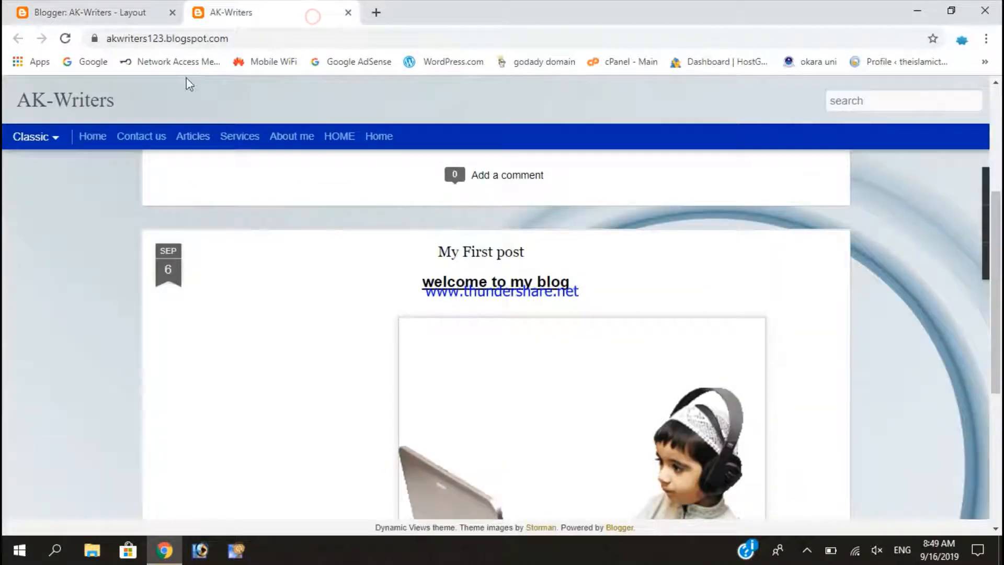
pyautogui.click(66, 40)
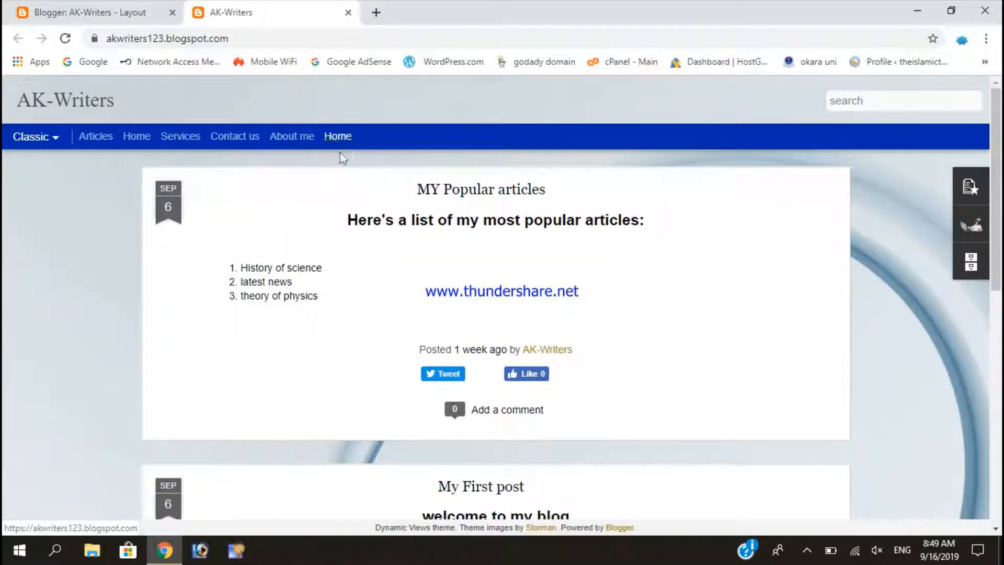
pyautogui.click(63, 38)
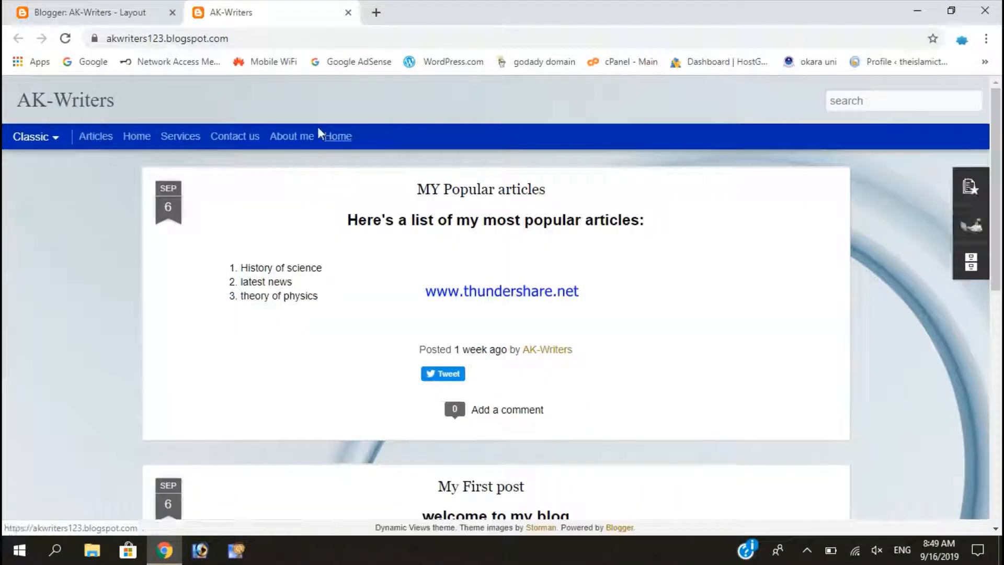
# Save the sidebar's Pages gadget and the layout arrangement once more, and reload the live blog to check the page links
pyautogui.click(115, 13)
pyautogui.click(798, 155)
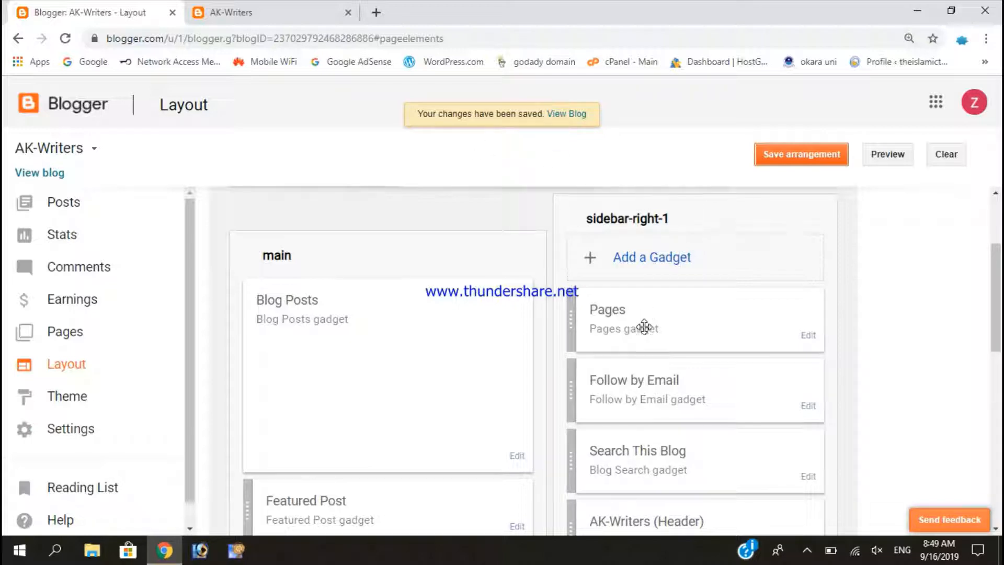
pyautogui.click(810, 335)
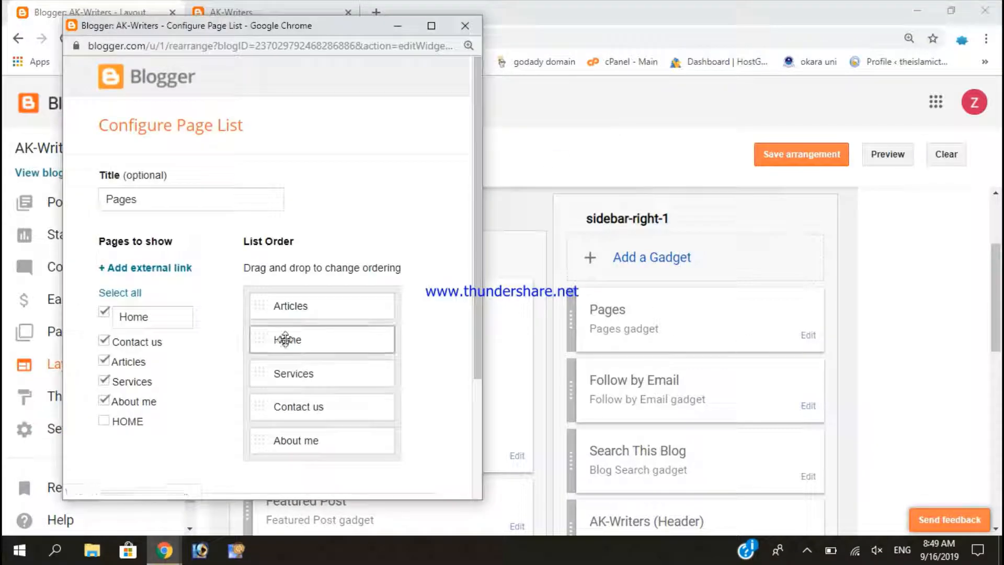
pyautogui.scroll(-3, 285, 339)
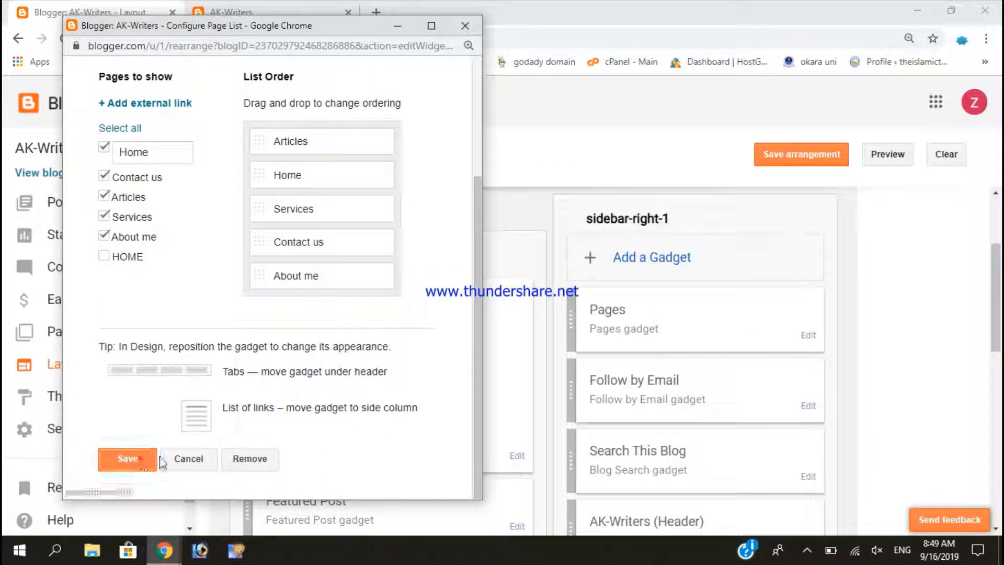
pyautogui.click(128, 459)
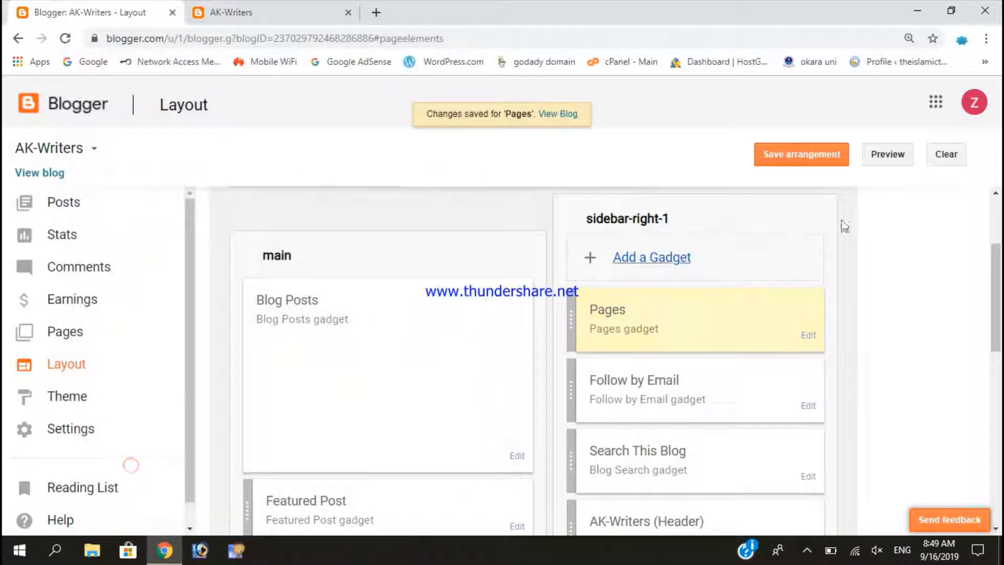
pyautogui.click(808, 158)
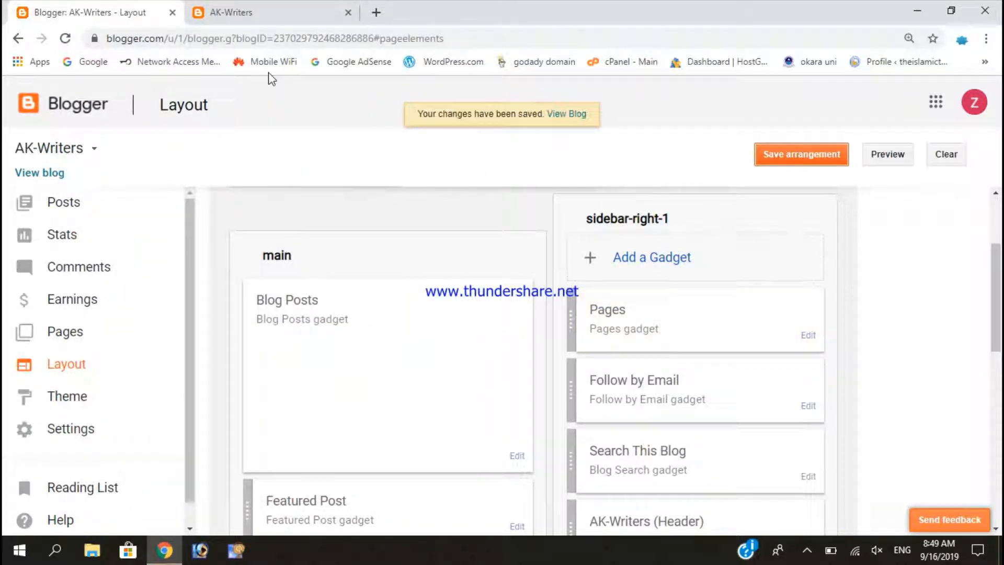
pyautogui.click(270, 8)
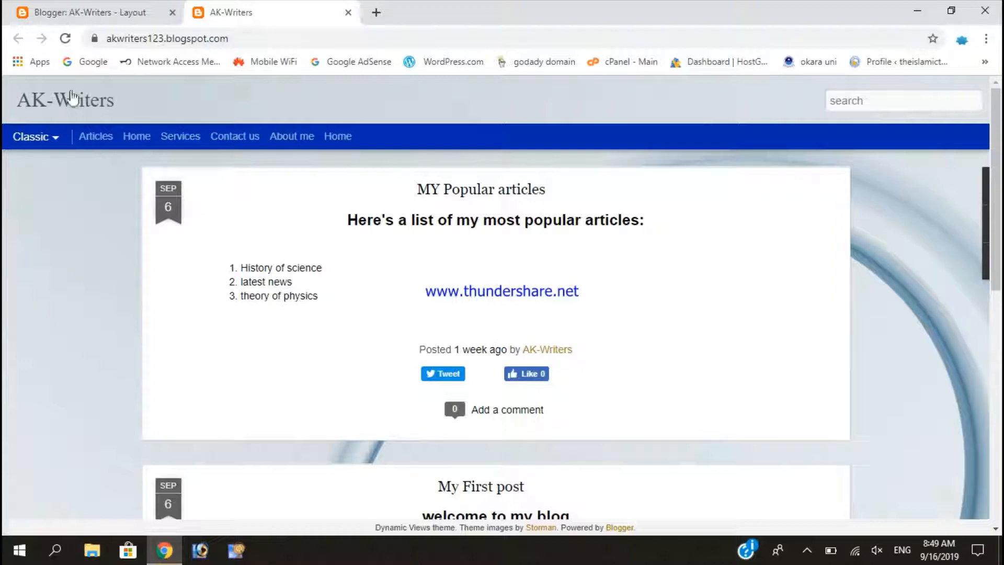
pyautogui.click(64, 44)
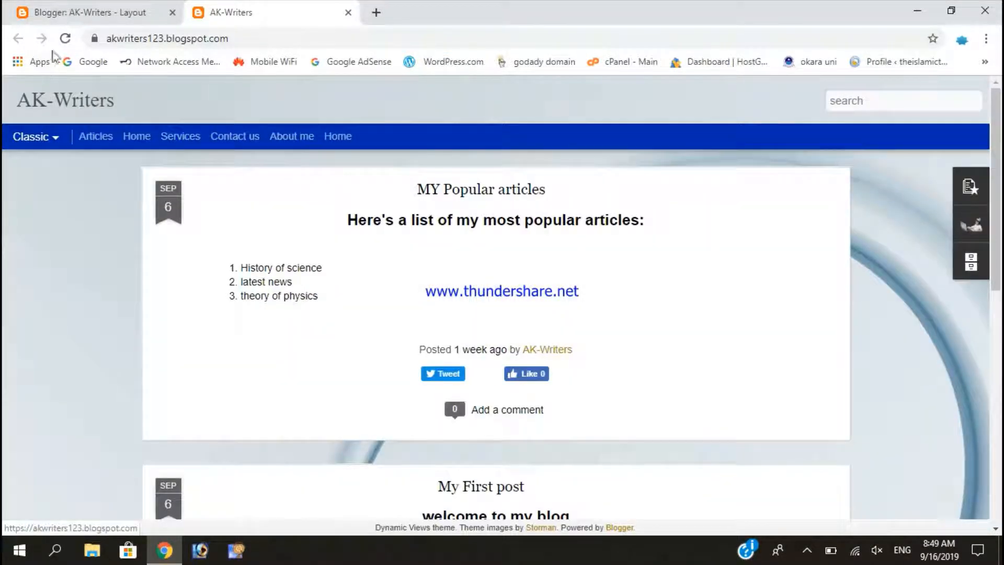
# In the sidebar's Pages gadget, exclude Home, include the uppercase HOME page, place it first in the list order and save
pyautogui.click(85, 12)
pyautogui.click(808, 338)
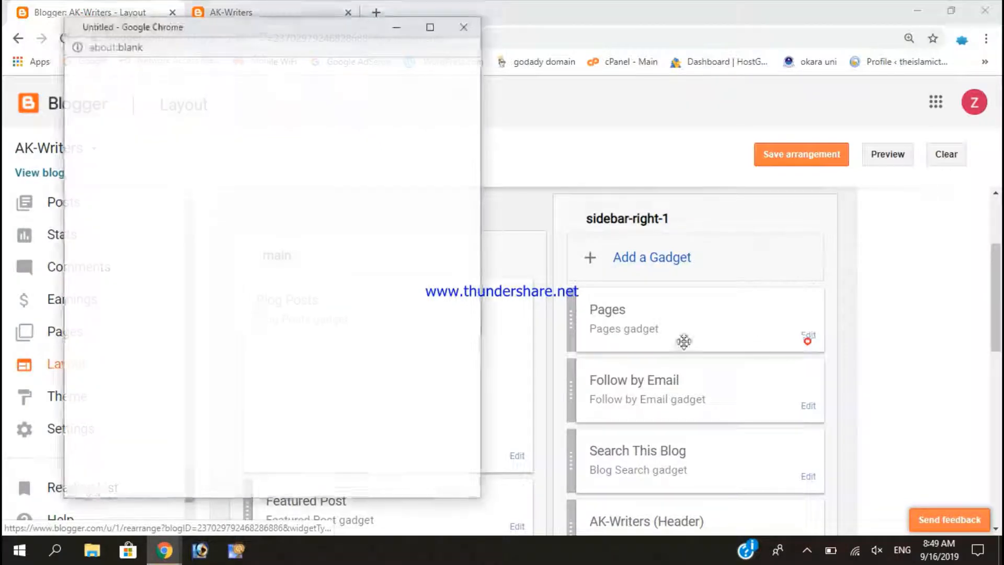
pyautogui.click(104, 312)
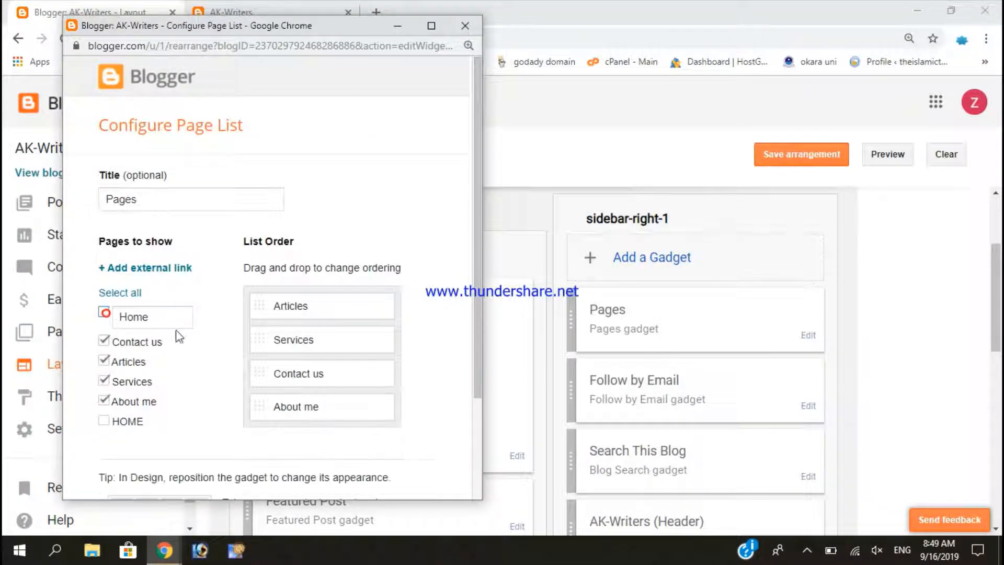
pyautogui.click(104, 421)
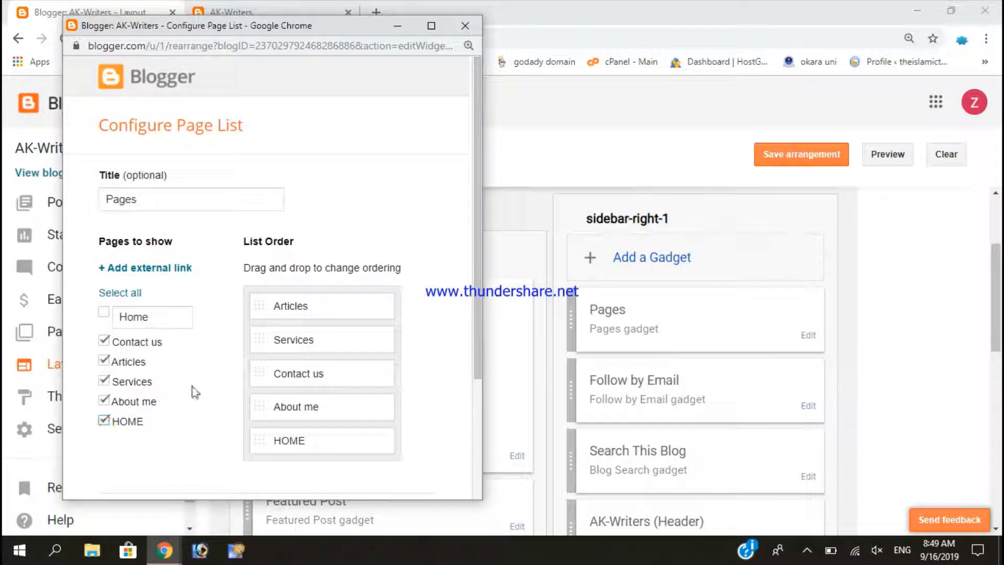
pyautogui.moveTo(305, 446); pyautogui.dragTo(325, 291)
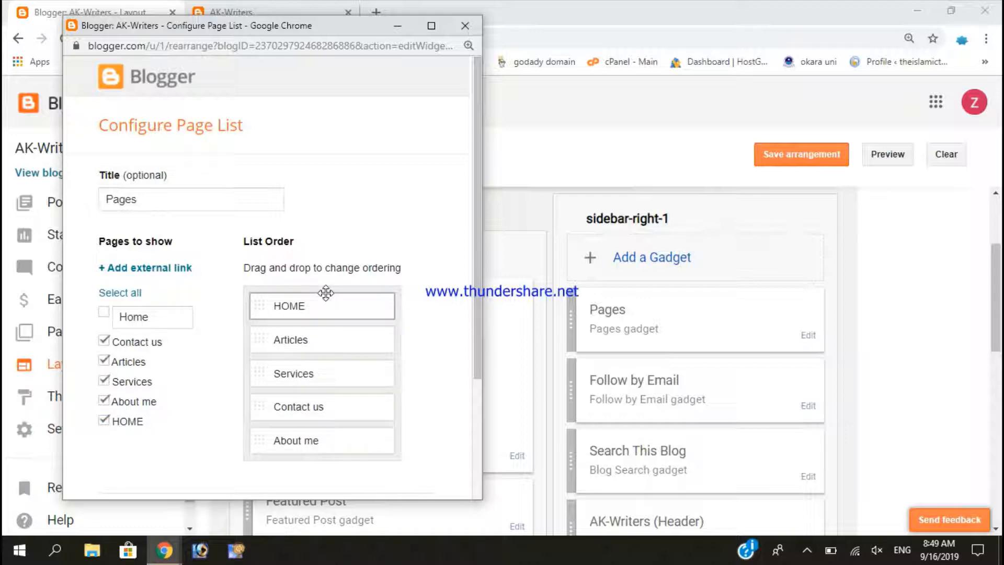
pyautogui.scroll(-3, 207, 345)
pyautogui.click(135, 467)
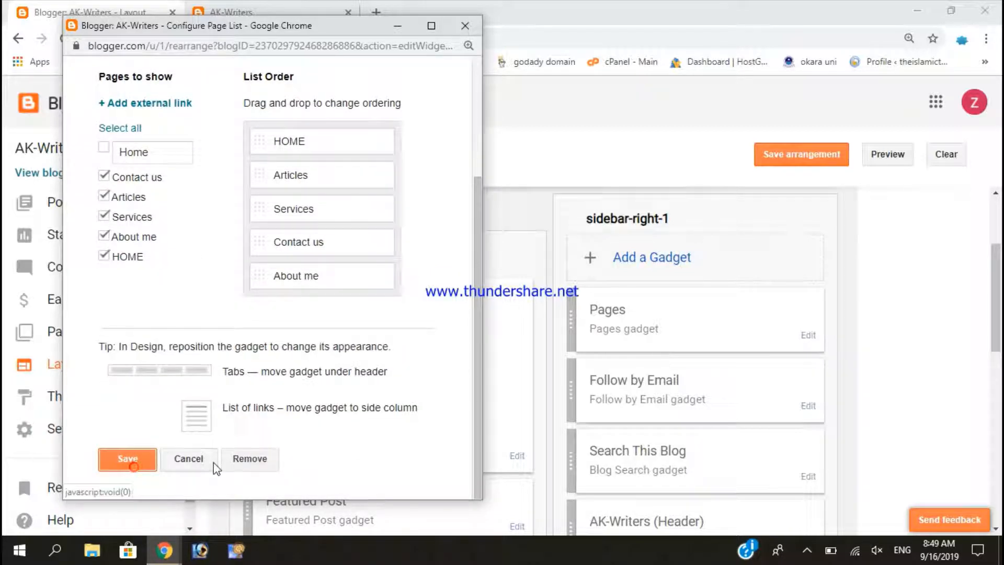
# Save the layout arrangement and reload the live blog to check its page links with HOME placed first
pyautogui.click(798, 157)
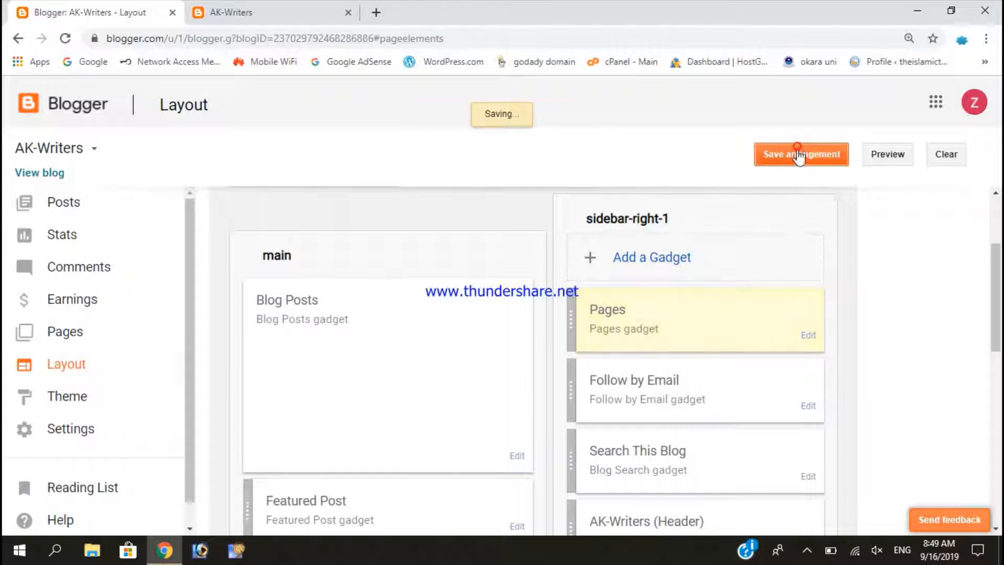
pyautogui.click(272, 2)
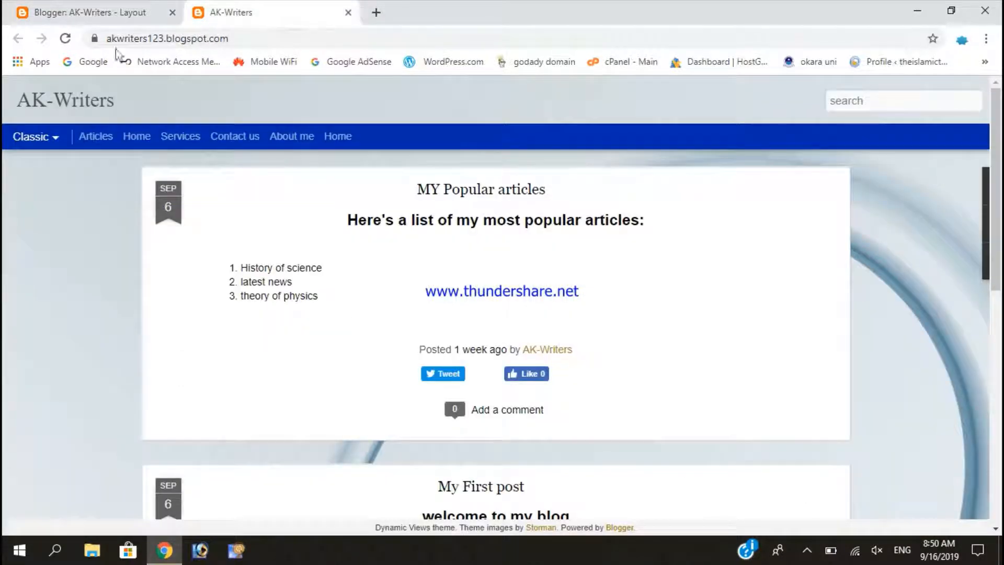
pyautogui.click(65, 39)
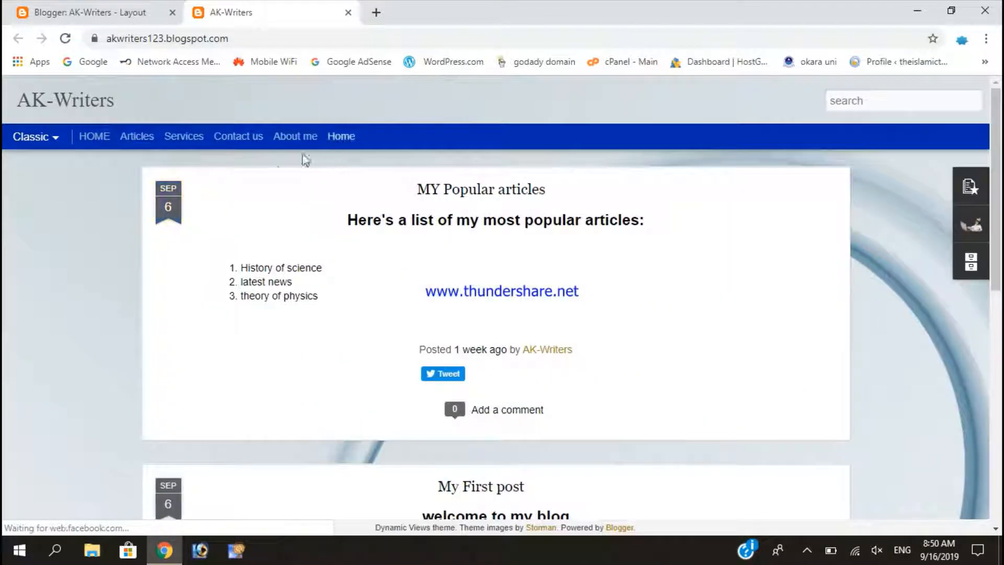
pyautogui.scroll(-4, 212, 183)
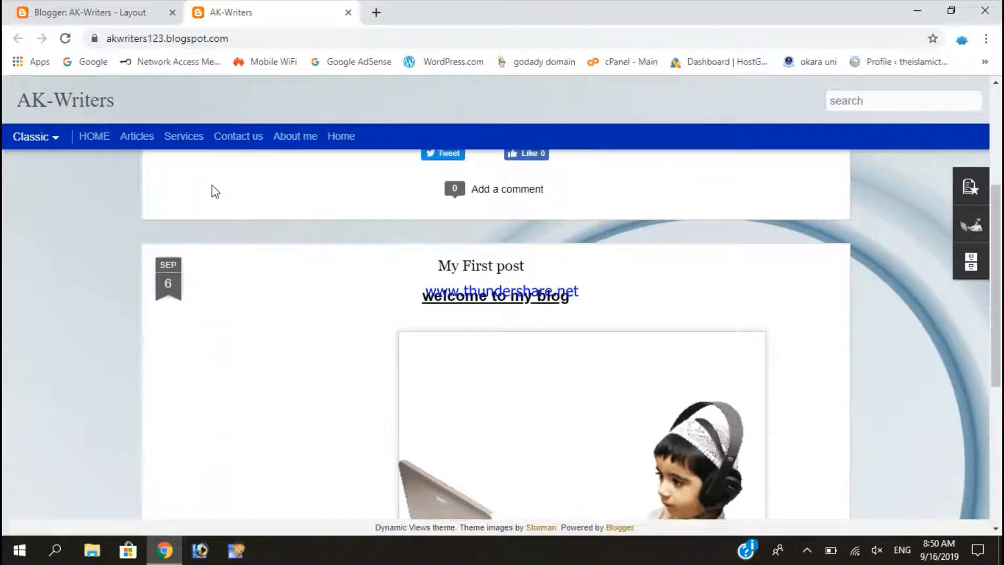
# Reload the Blogger layout and the live blog, and examine the layout's gadgets and the published posts
pyautogui.click(139, 11)
pyautogui.scroll(-10, 380, 257)
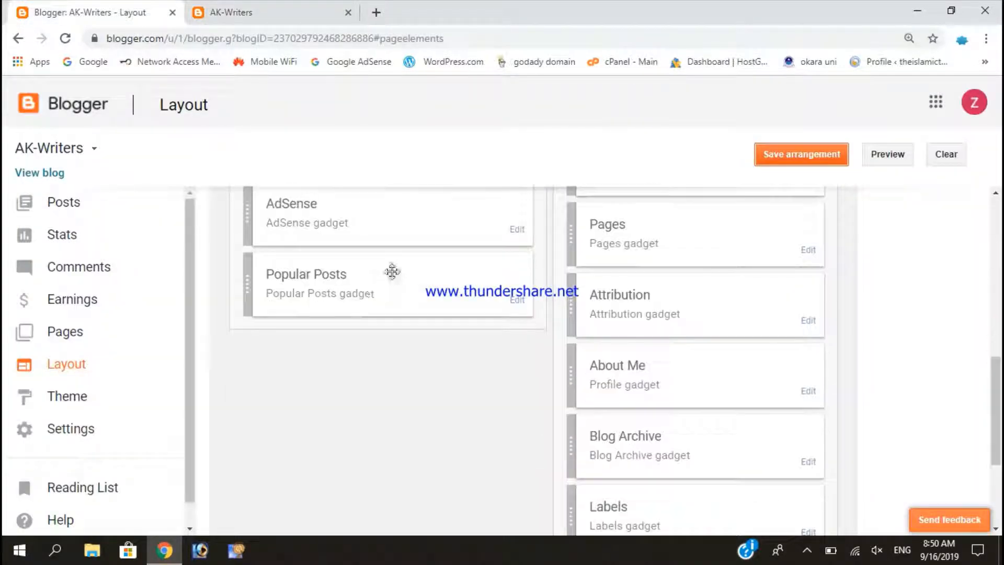
pyautogui.click(65, 38)
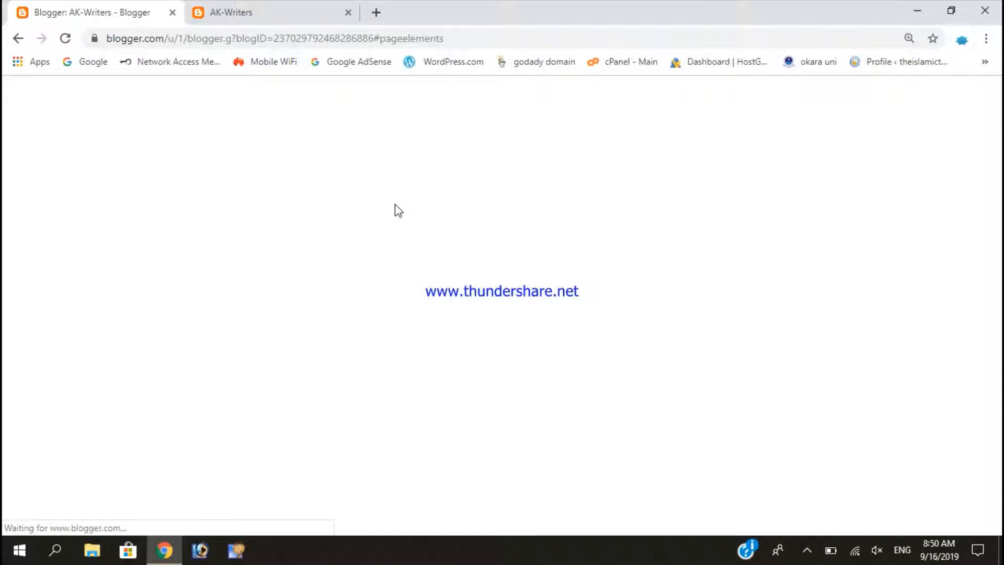
pyautogui.click(246, 12)
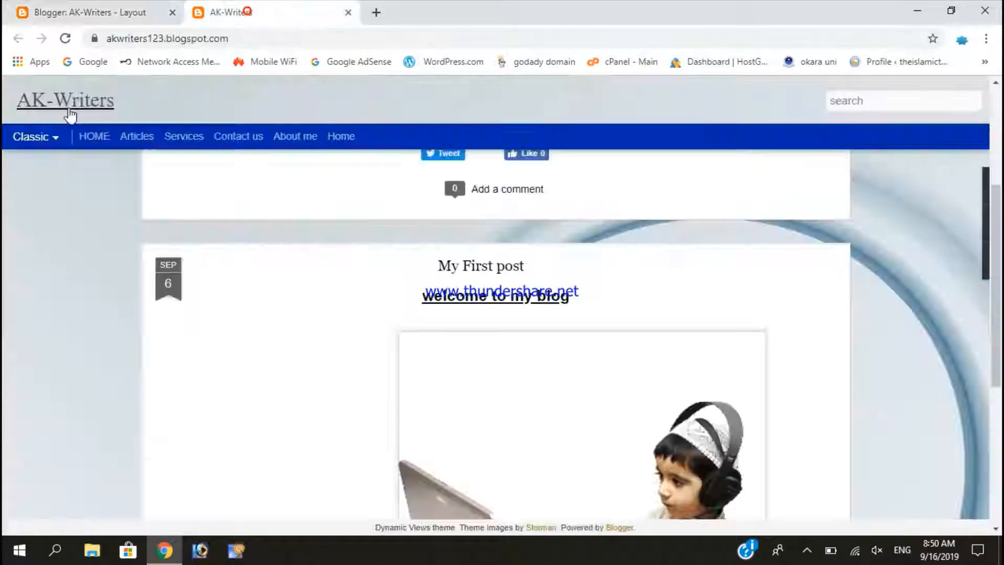
pyautogui.click(149, 12)
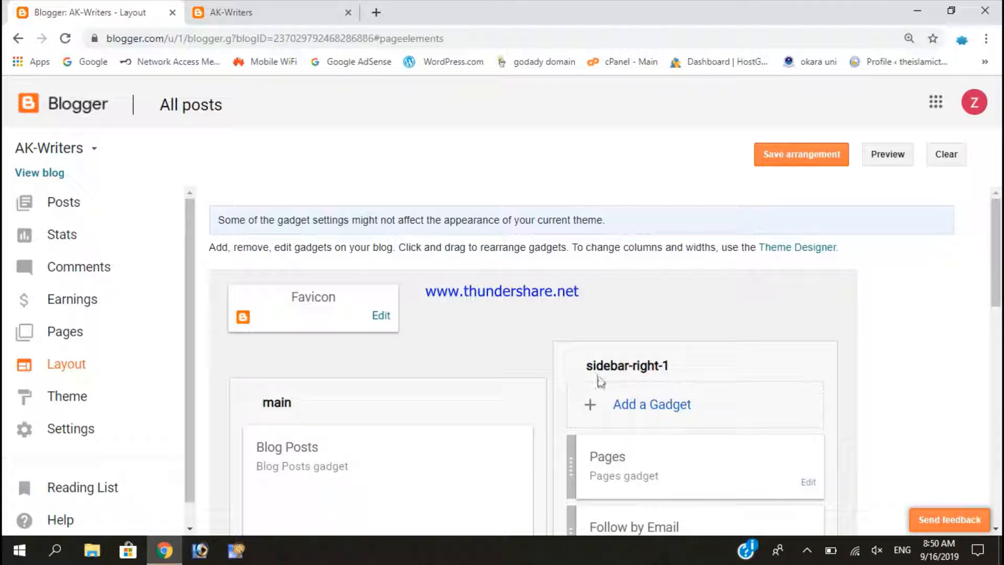
pyautogui.click(216, 11)
pyautogui.click(71, 41)
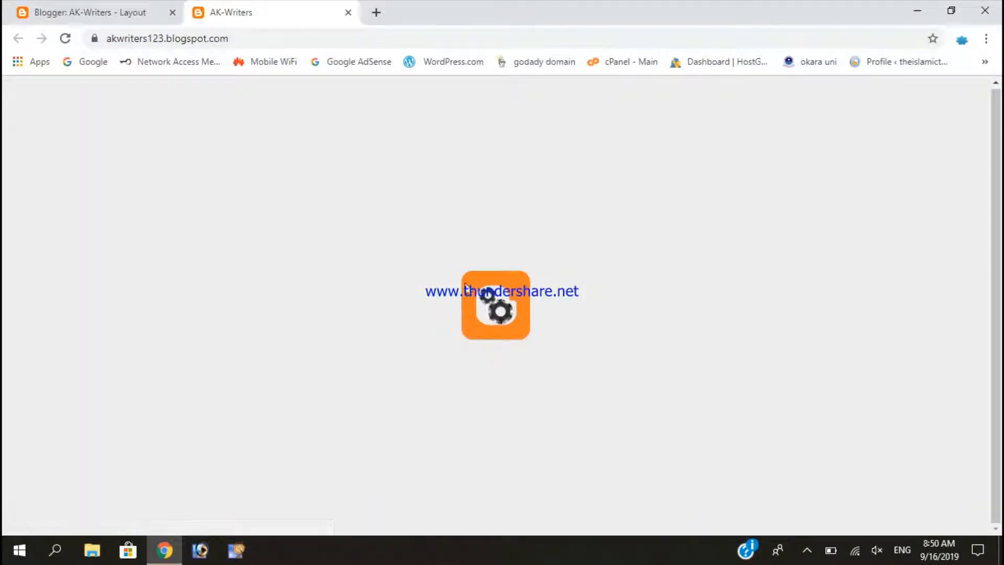
pyautogui.scroll(-10, 465, 288)
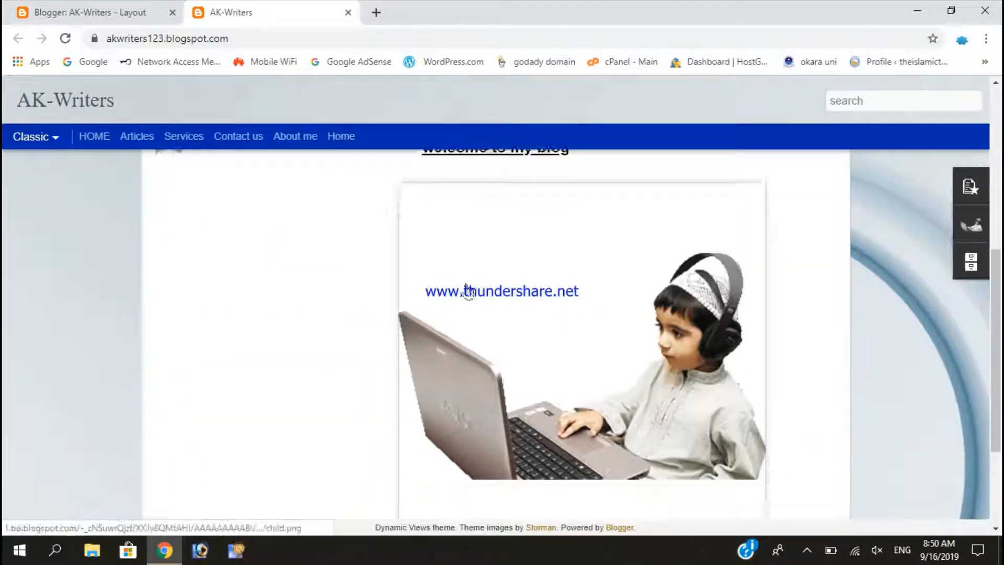
# Create a new blog post titled "My 2nd post" with the body text "here's my second post"
pyautogui.click(28, 12)
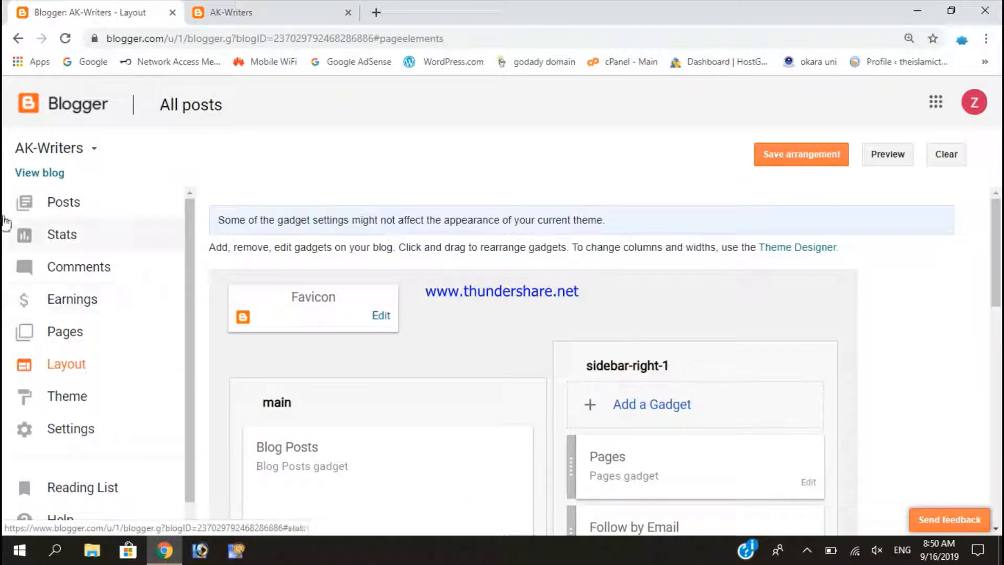
pyautogui.click(116, 215)
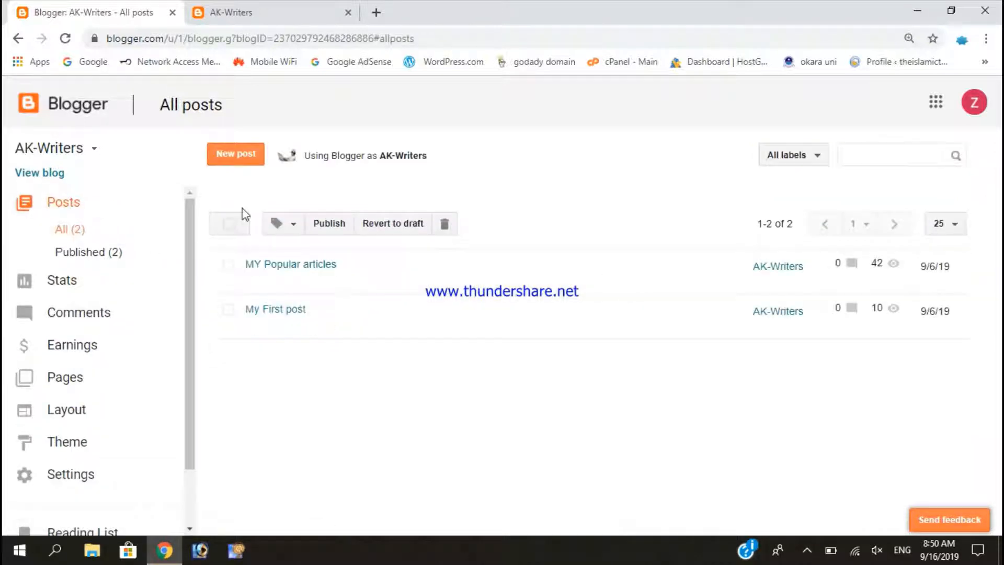
pyautogui.click(248, 159)
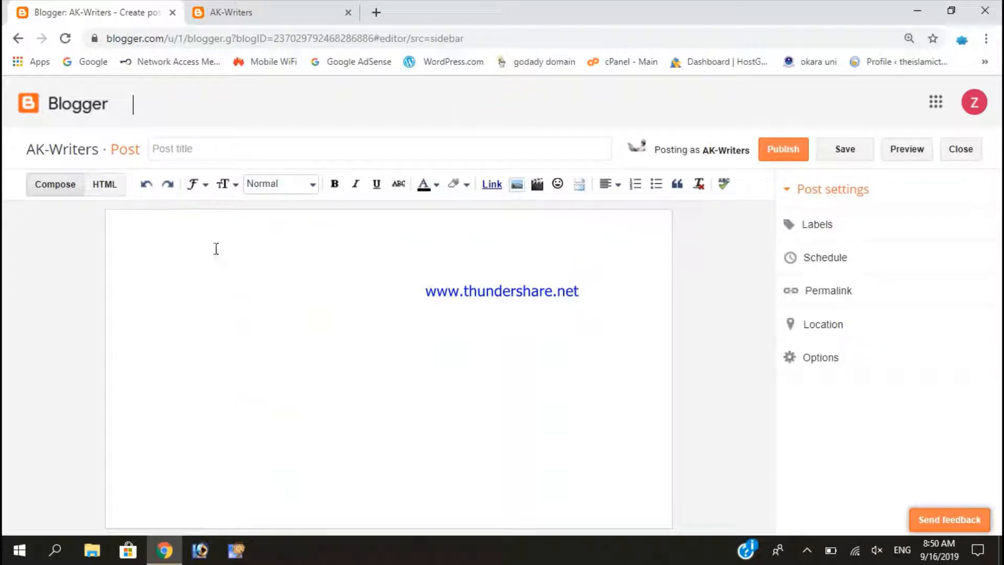
pyautogui.click(240, 145)
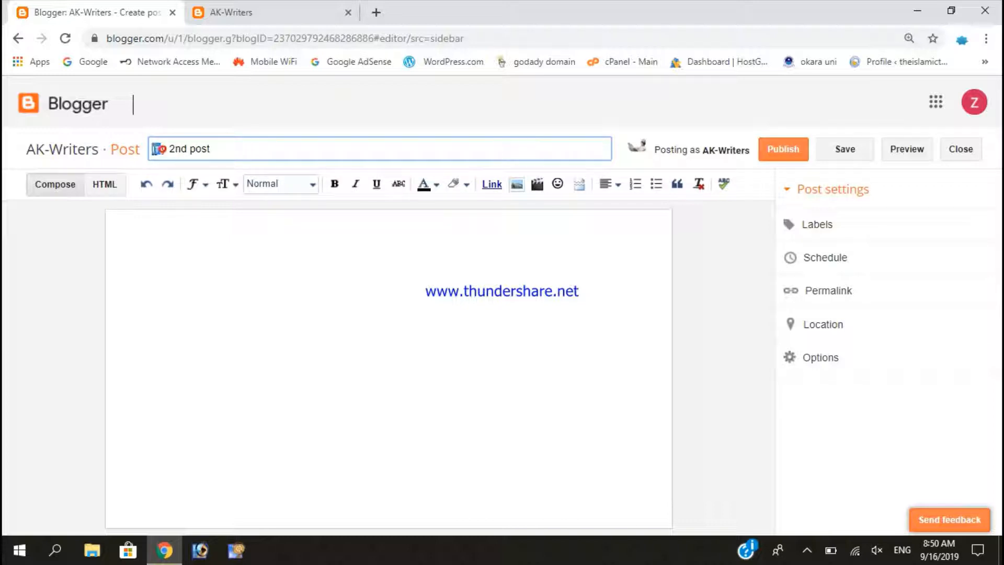
pyautogui.click(175, 261)
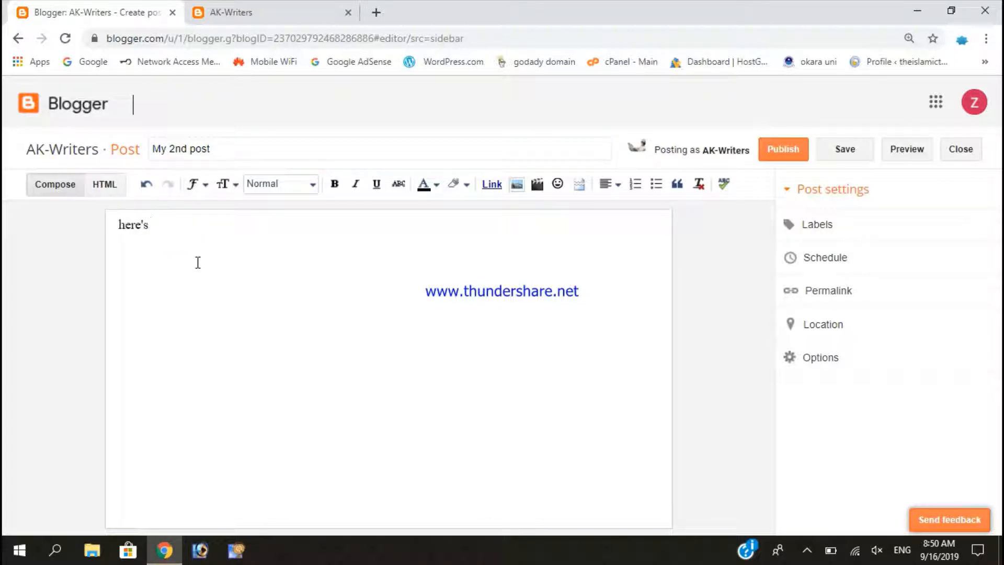
pyautogui.write("here's my second post")
# Centre the line "here's my second post", make it bold and underlined, and apply the Heading style
pyautogui.moveTo(124, 227); pyautogui.dragTo(92, 229)
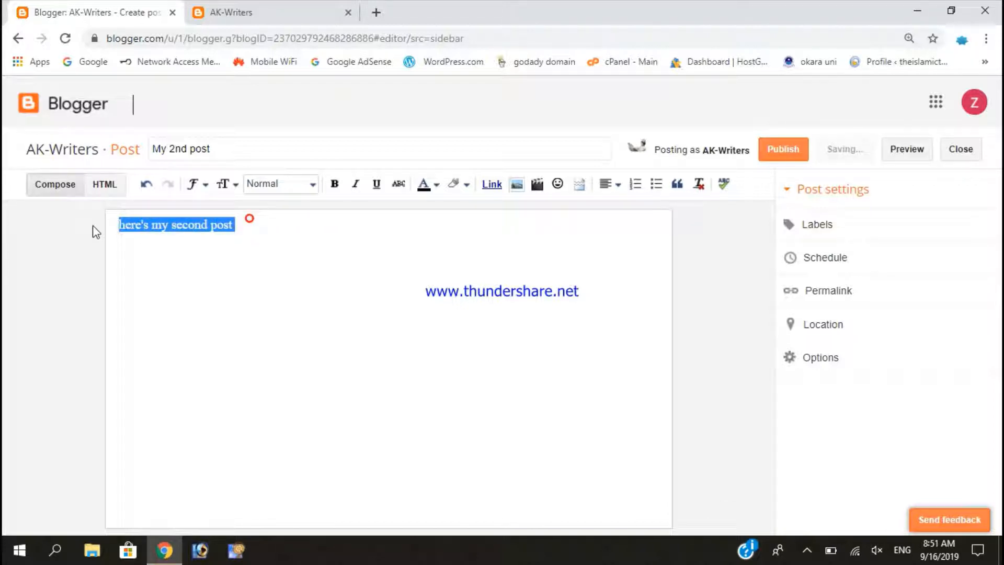
pyautogui.click(616, 190)
pyautogui.click(616, 226)
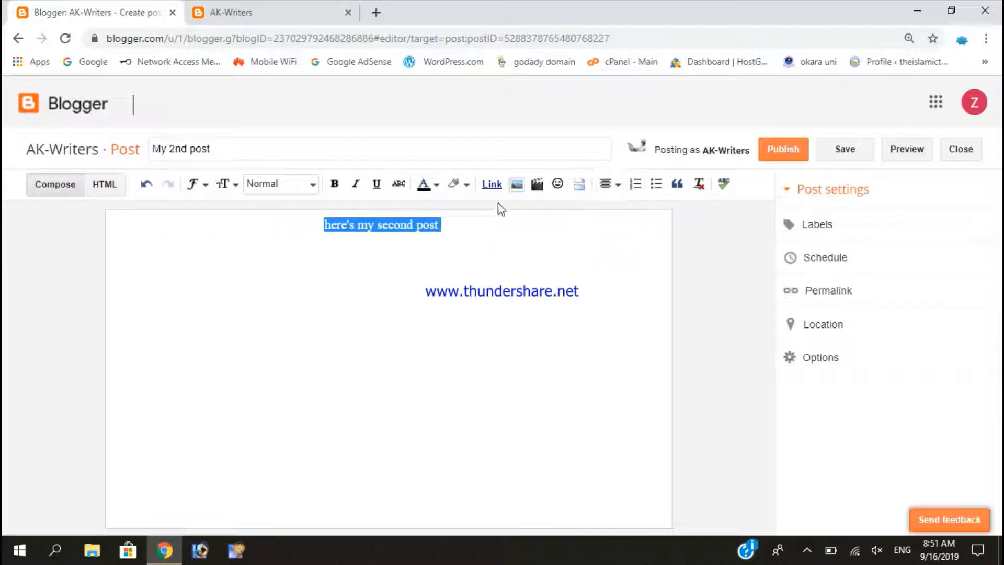
pyautogui.click(334, 184)
pyautogui.click(374, 184)
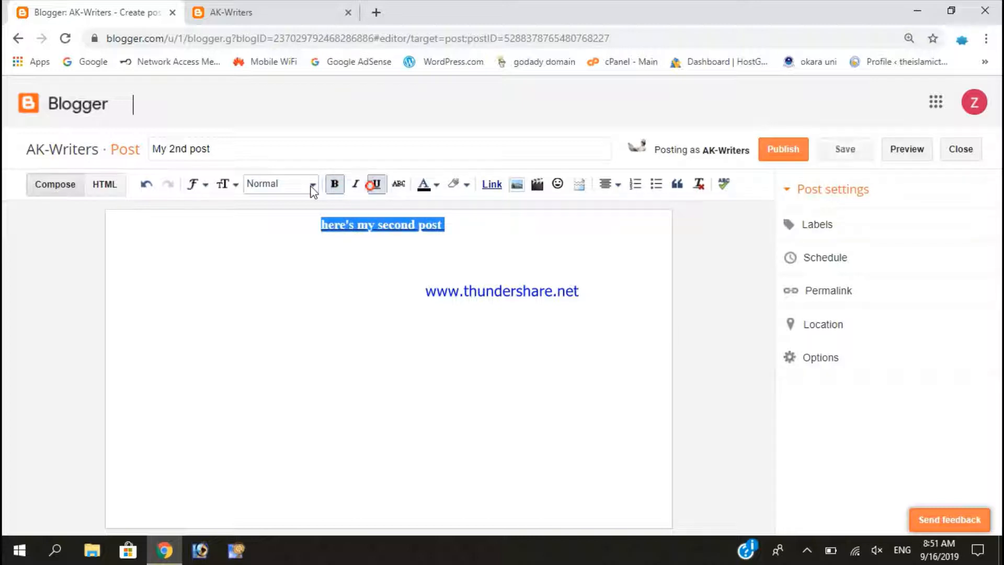
pyautogui.click(312, 186)
pyautogui.click(287, 209)
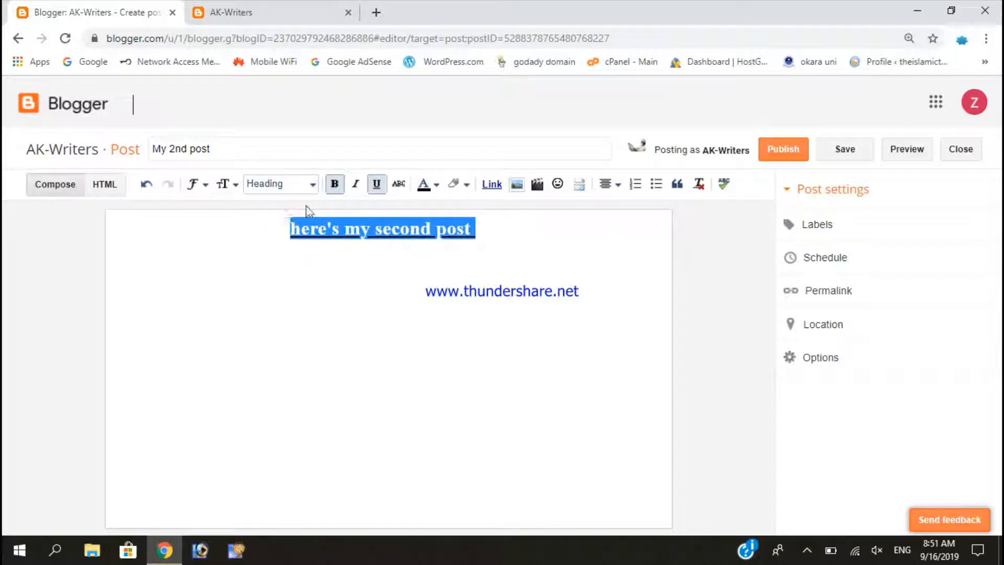
# Capitalize the first letter of the post's heading so that it reads "Here's my second post"
pyautogui.click(309, 230)
pyautogui.moveTo(303, 229); pyautogui.dragTo(291, 230)
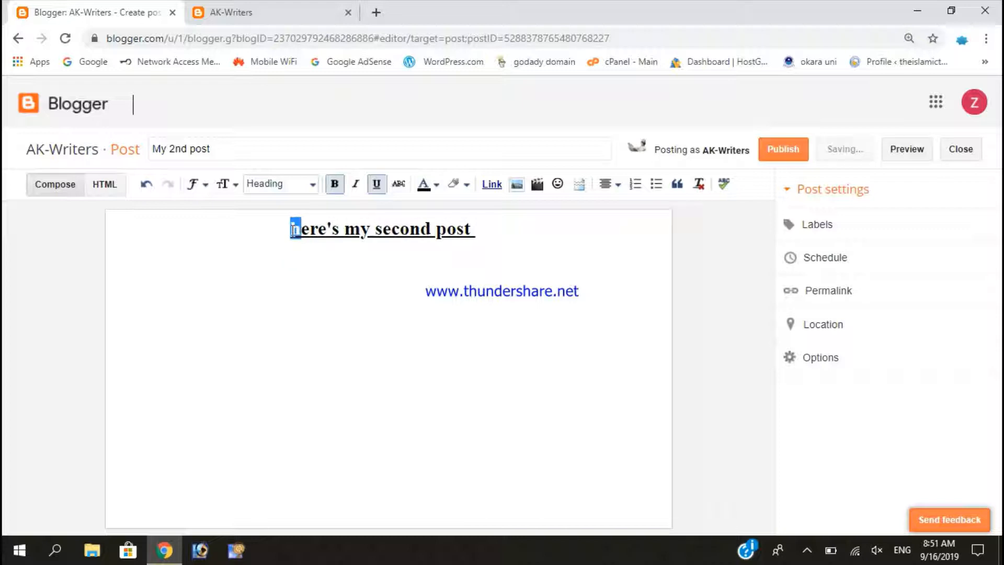
pyautogui.write('H')
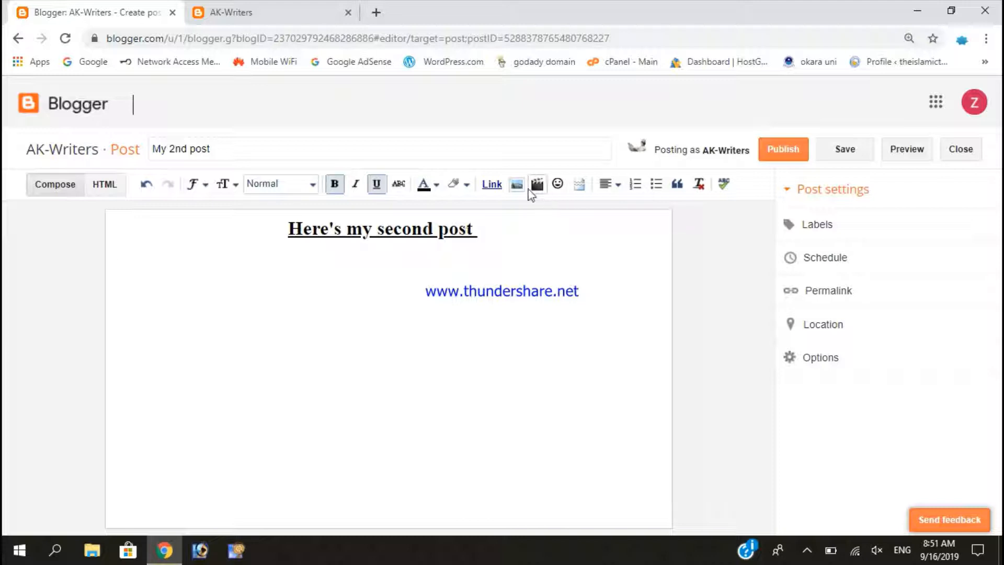
pyautogui.click(536, 186)
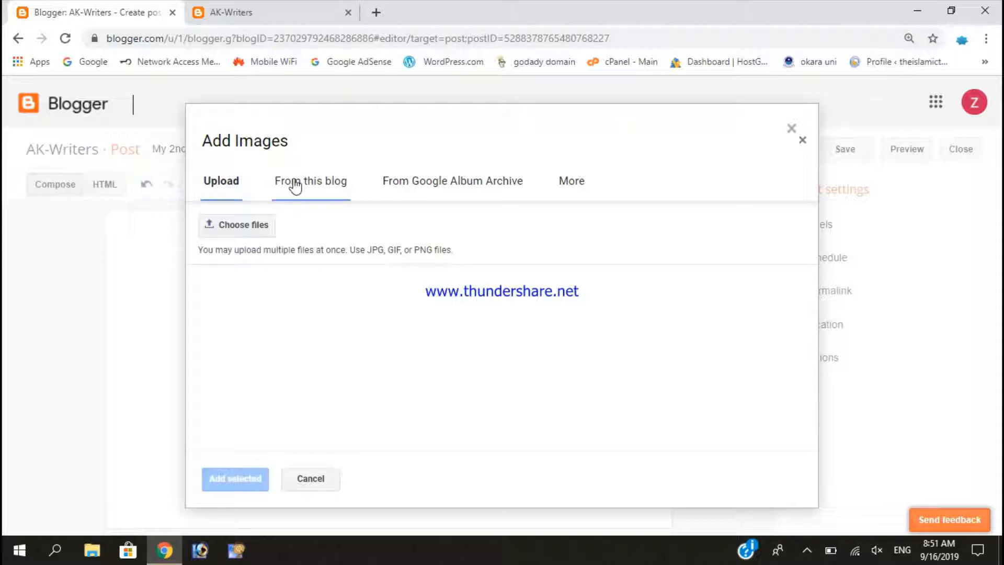
pyautogui.click(257, 226)
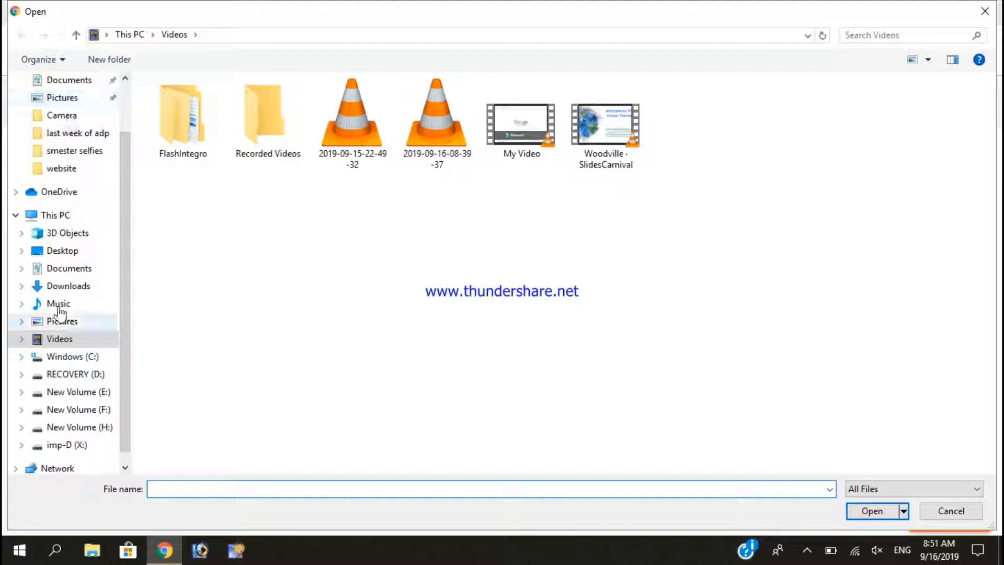
pyautogui.click(73, 252)
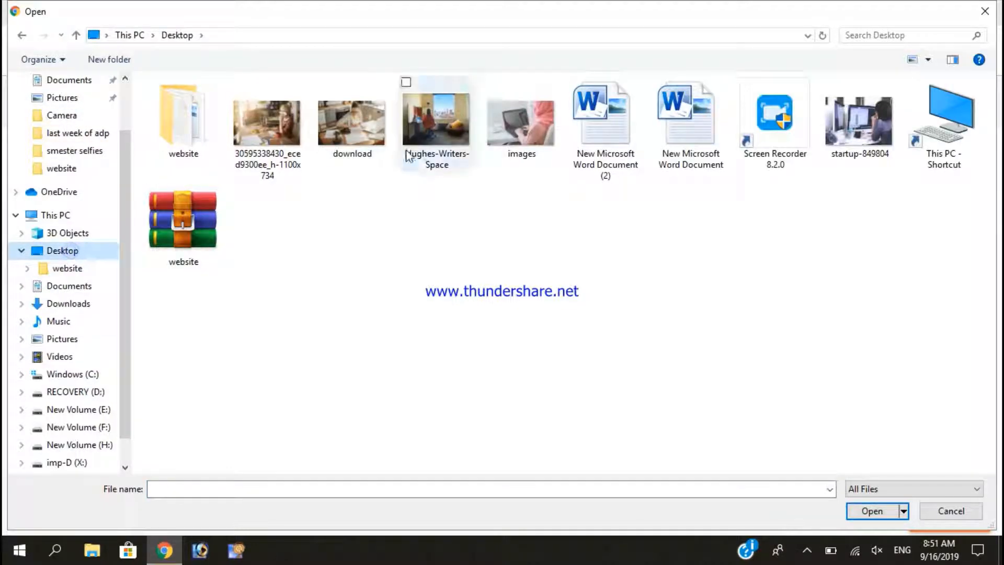
pyautogui.click(510, 133)
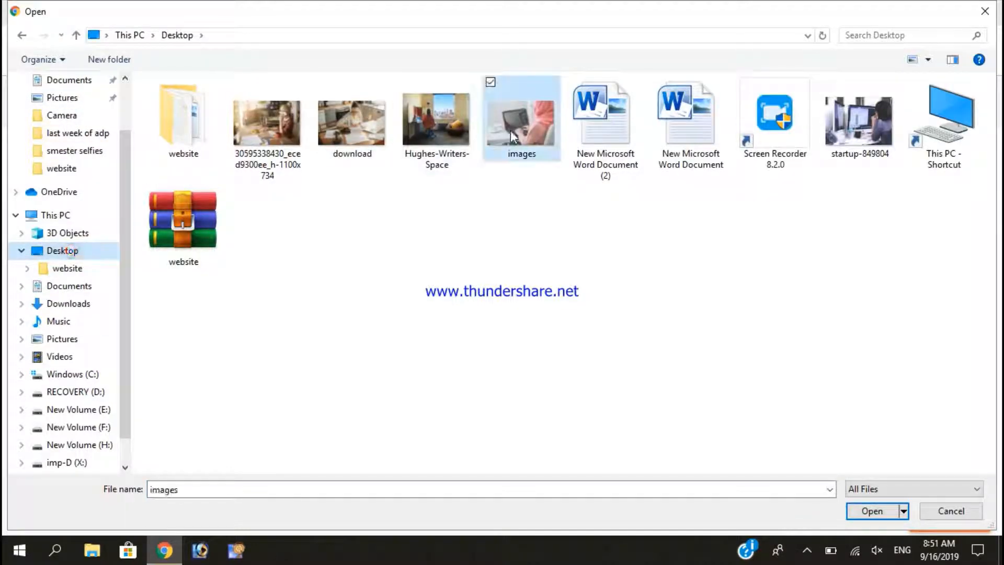
pyautogui.click(269, 128)
pyautogui.click(872, 510)
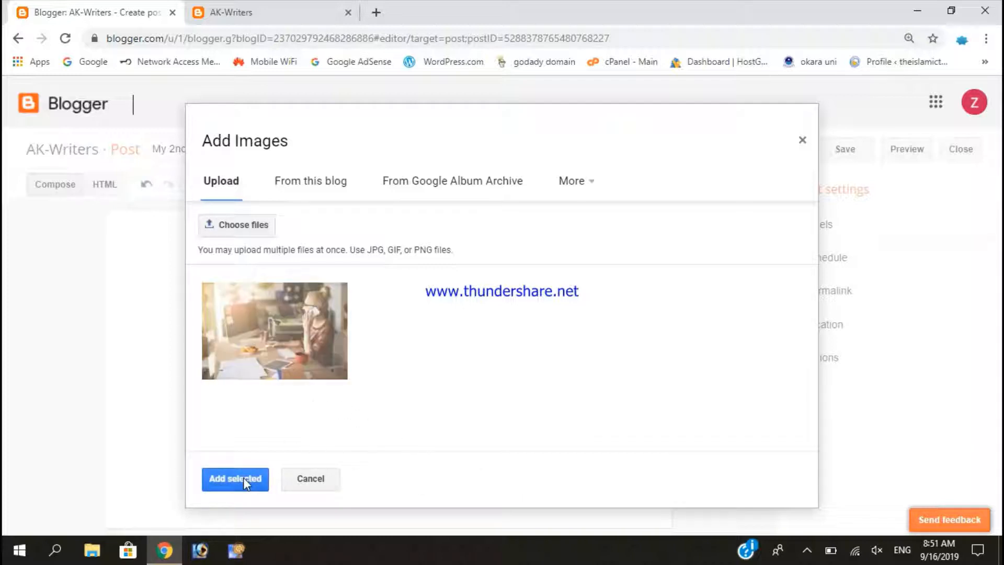
pyautogui.click(280, 346)
pyautogui.click(247, 474)
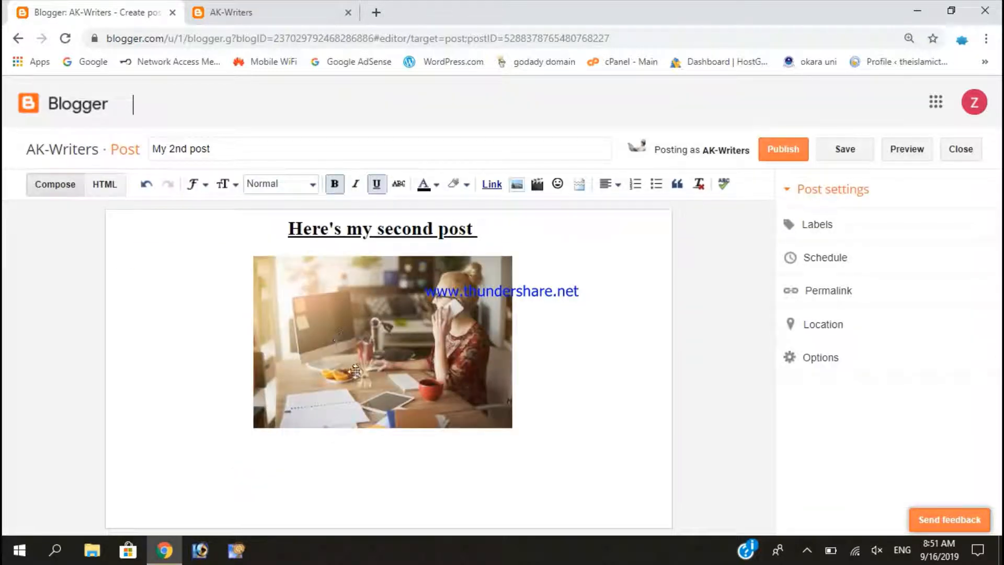
# Set the size of the inserted image in the second post to X-Large
pyautogui.click(428, 360)
pyautogui.click(372, 438)
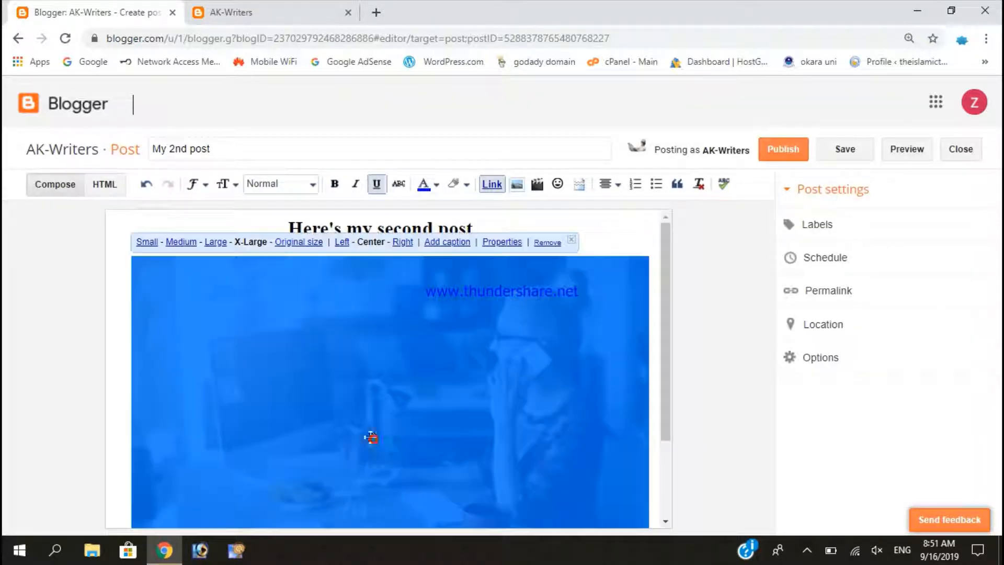
pyautogui.scroll(-2, 469, 374)
pyautogui.scroll(2, 469, 374)
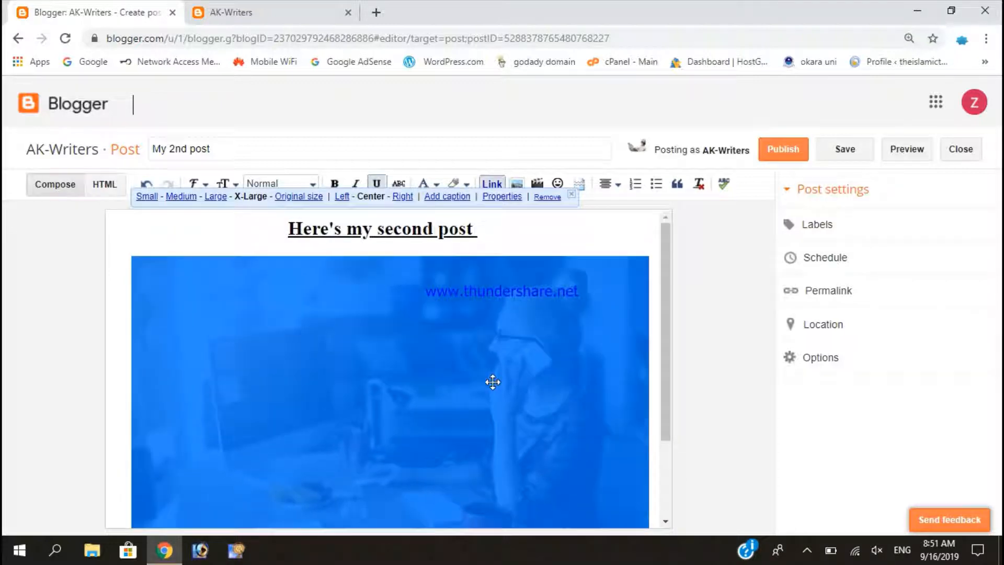
# Publish the second post and reload the live blog to check it
pyautogui.click(785, 151)
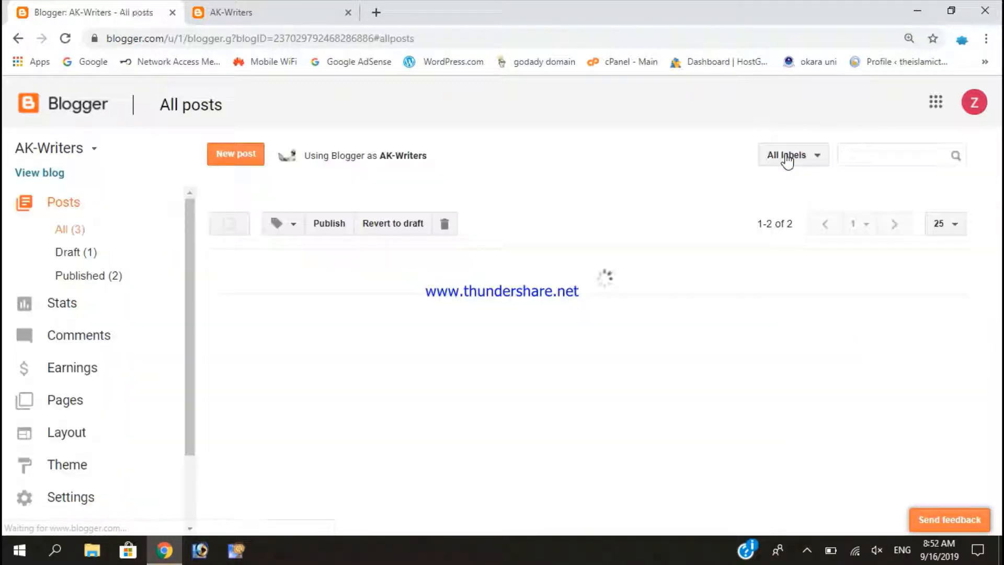
pyautogui.click(331, 7)
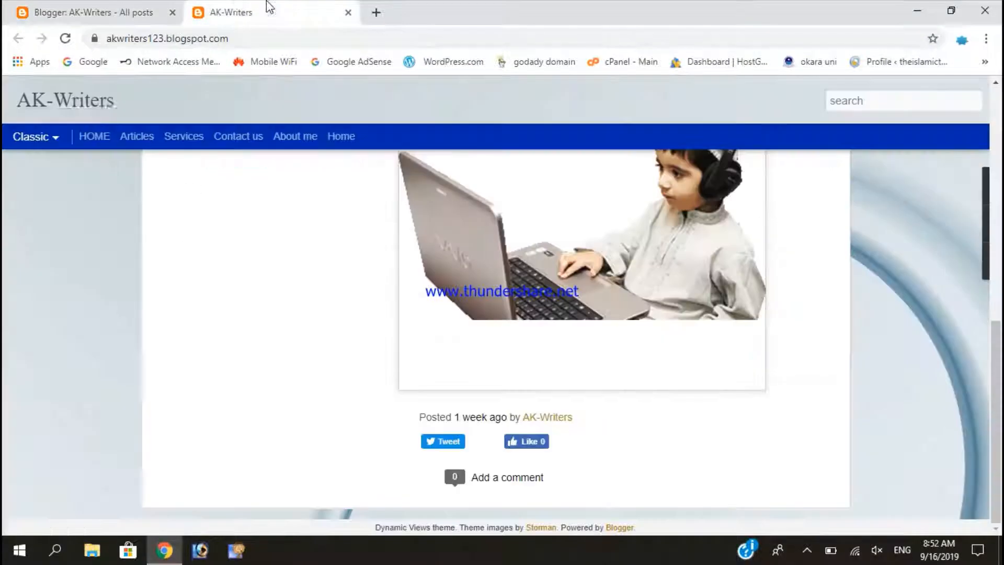
pyautogui.click(70, 44)
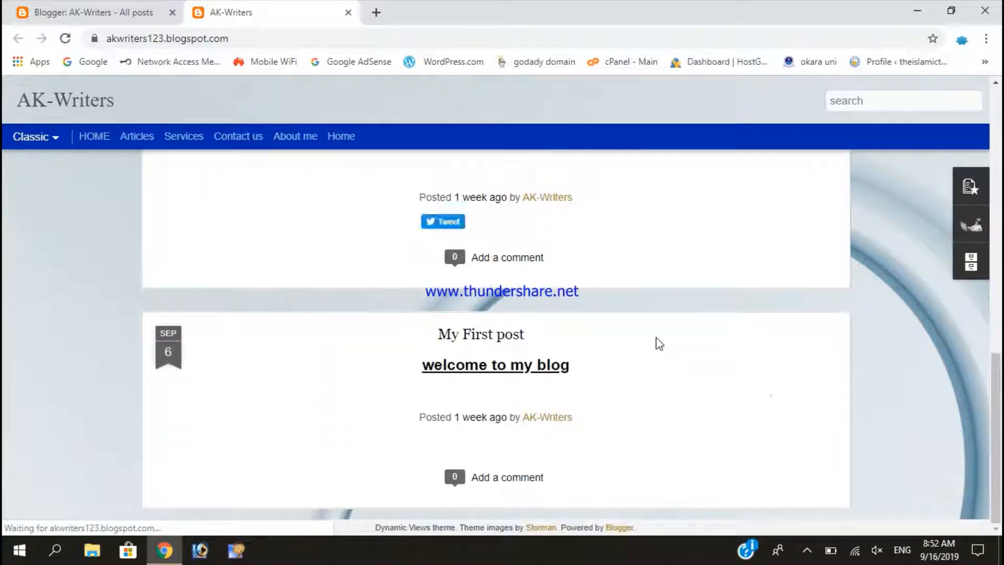
# Return to the Blogger dashboard and create a new post titled "My 3rd post" with the body text 'here"s my 3rd post'
pyautogui.click(79, 12)
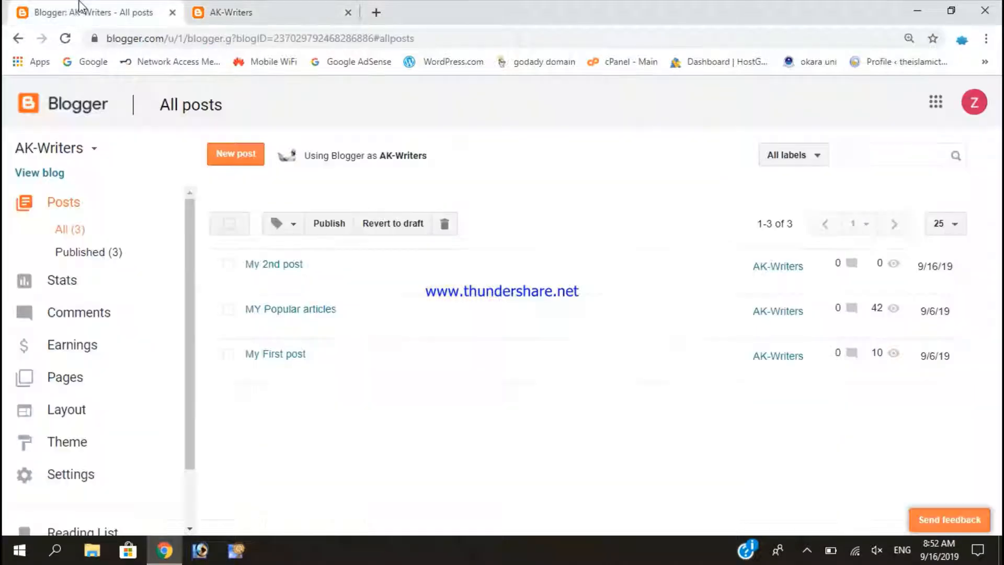
pyautogui.click(236, 154)
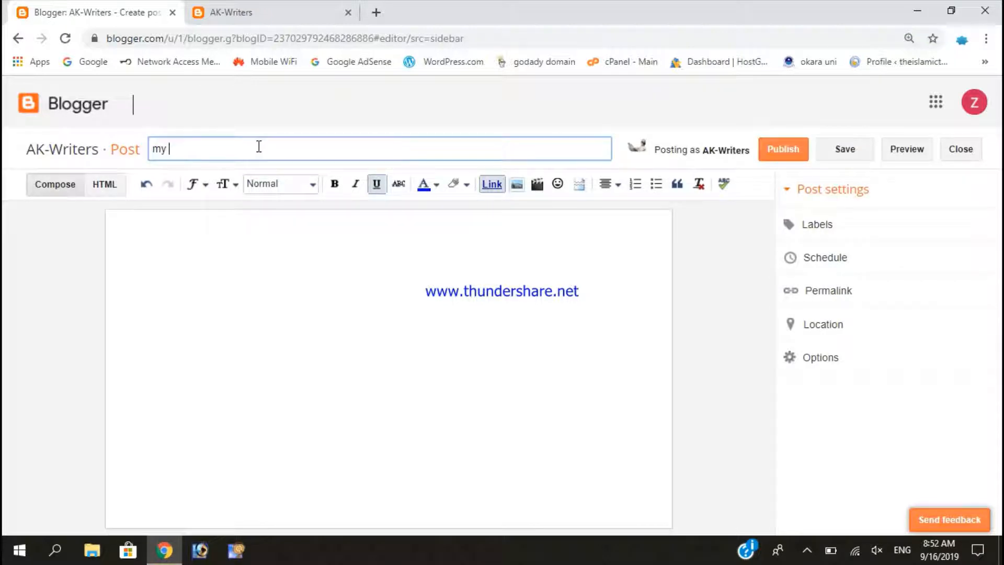
pyautogui.write('my 3rd pos')
pyautogui.click(181, 249)
pyautogui.write('heres my 3rd')
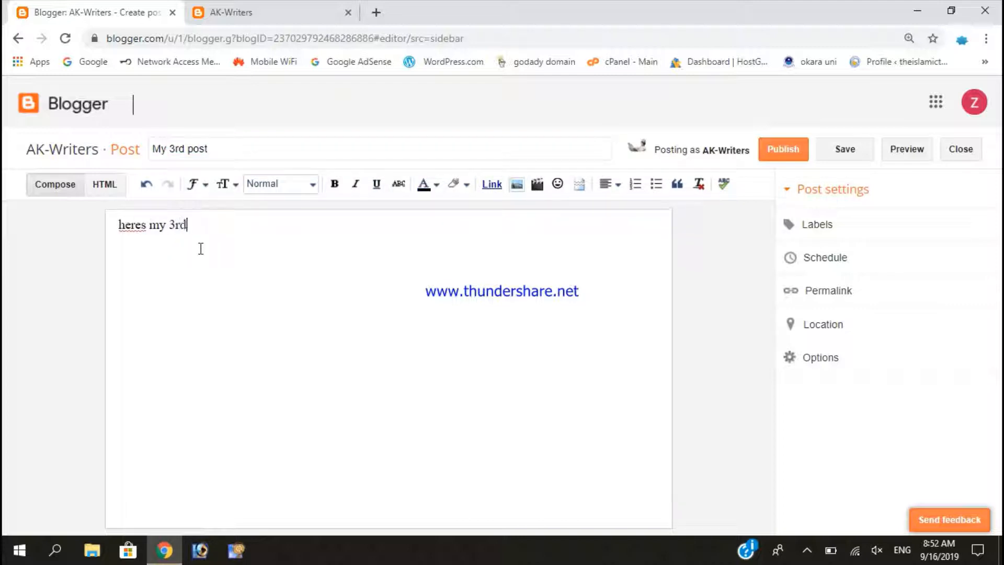
pyautogui.write(" post '")
# Make the third post's body line underlined, italic and bold, with the Heading style and the Largest text size
pyautogui.moveTo(123, 228); pyautogui.dragTo(240, 224)
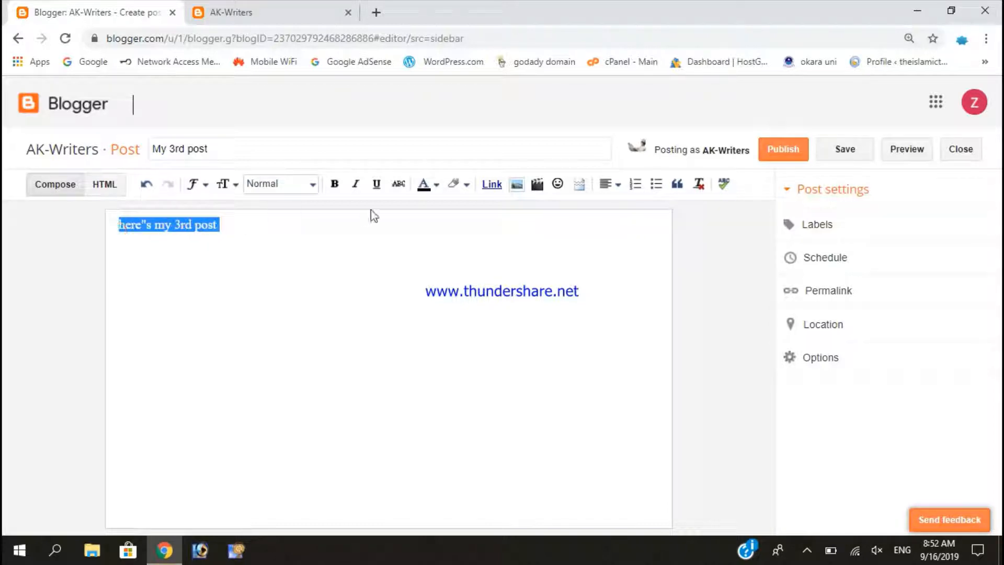
pyautogui.click(376, 184)
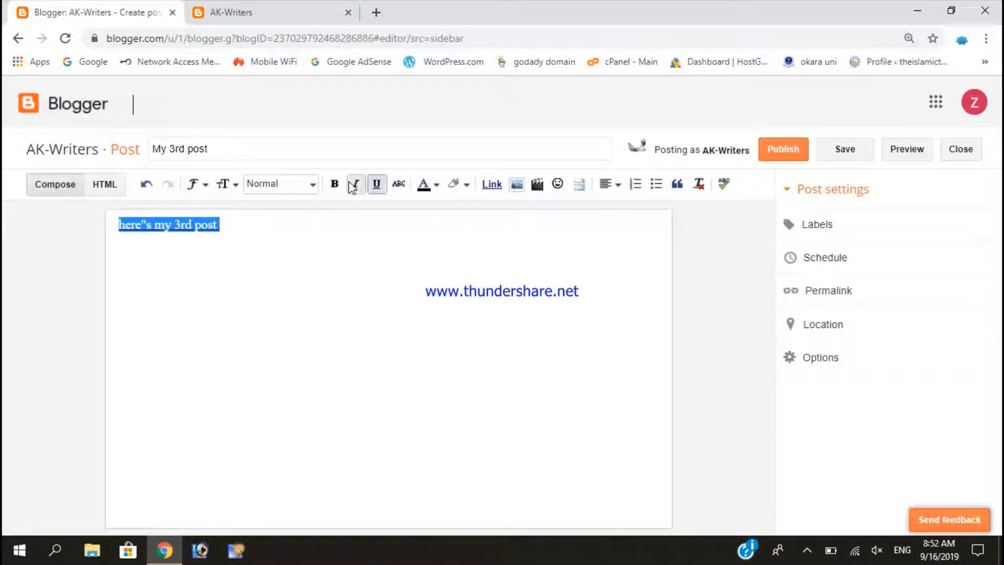
pyautogui.click(350, 183)
pyautogui.click(338, 186)
pyautogui.click(295, 186)
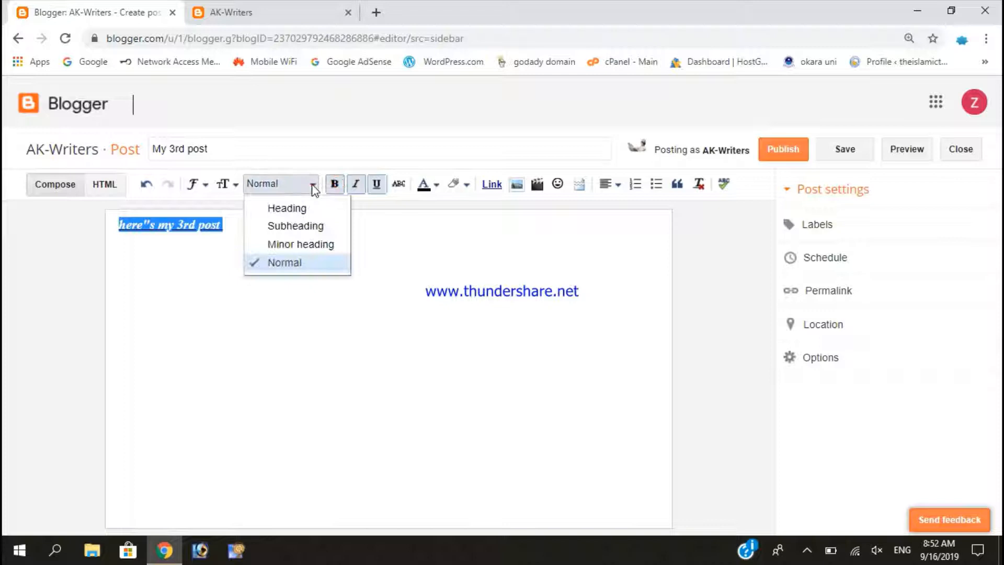
pyautogui.click(299, 209)
pyautogui.click(226, 183)
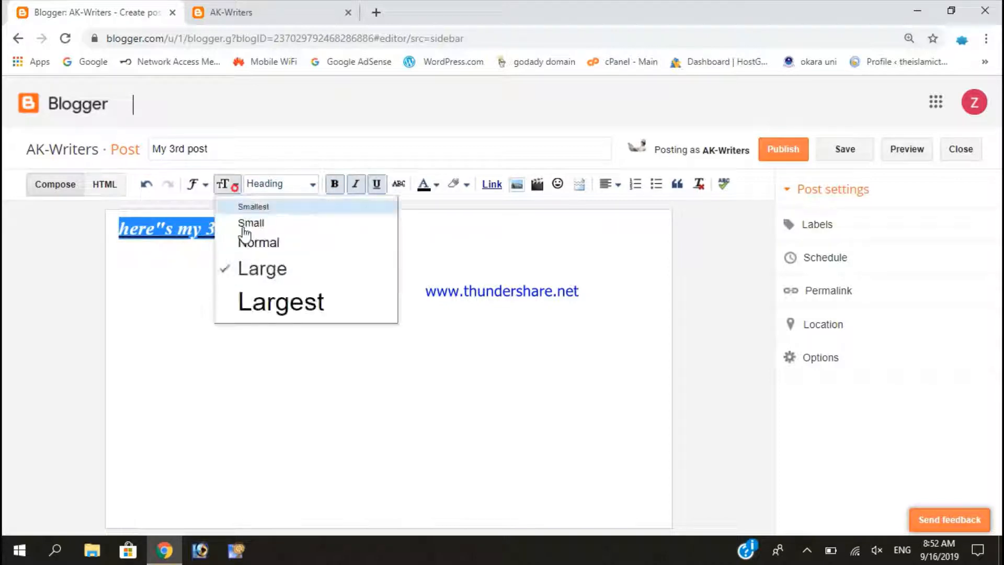
pyautogui.click(265, 298)
# Try the Courier, Times, Helvetica and Verdana fonts on the third post's heading line
pyautogui.click(194, 184)
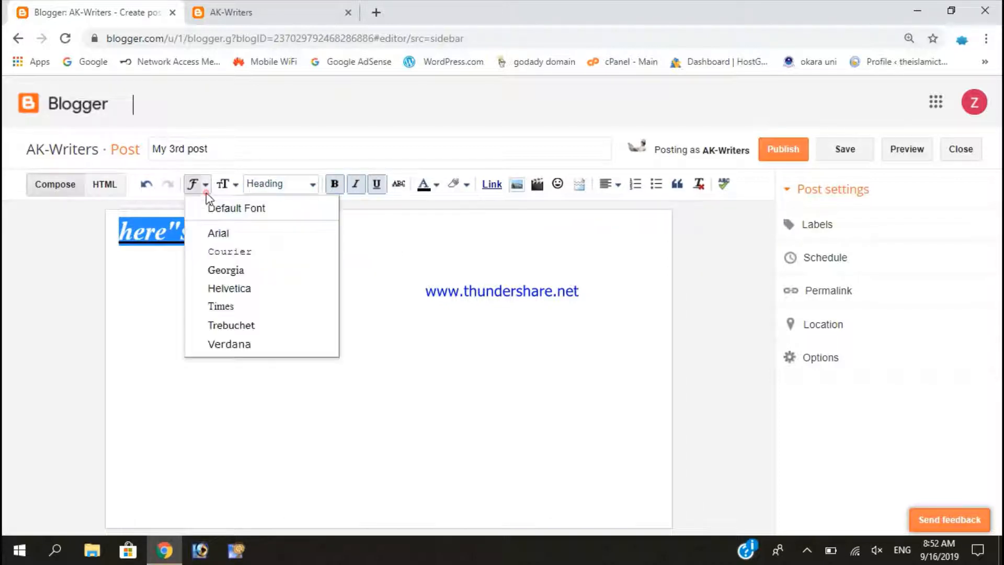
pyautogui.click(230, 252)
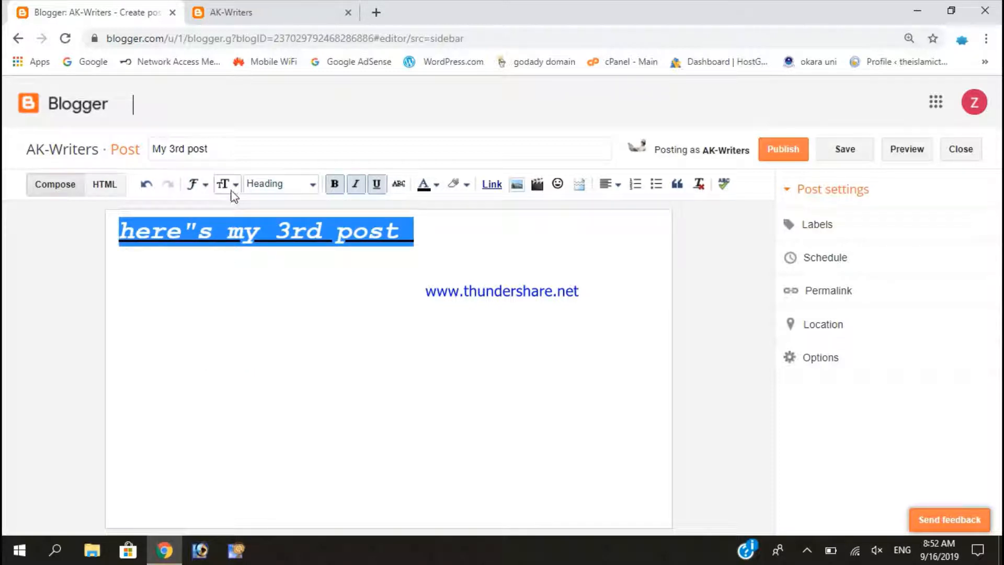
pyautogui.click(208, 189)
pyautogui.click(219, 307)
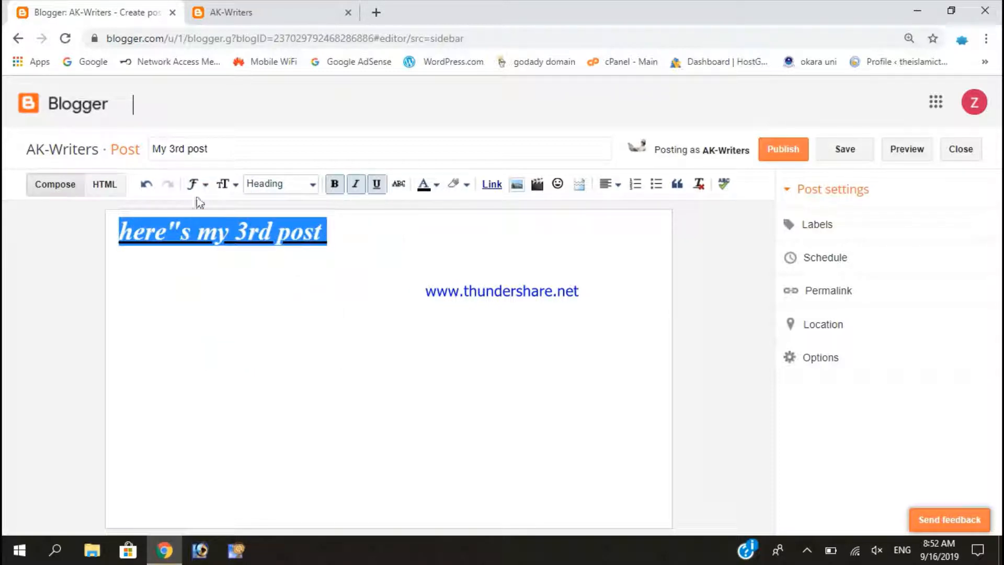
pyautogui.click(204, 187)
pyautogui.click(220, 289)
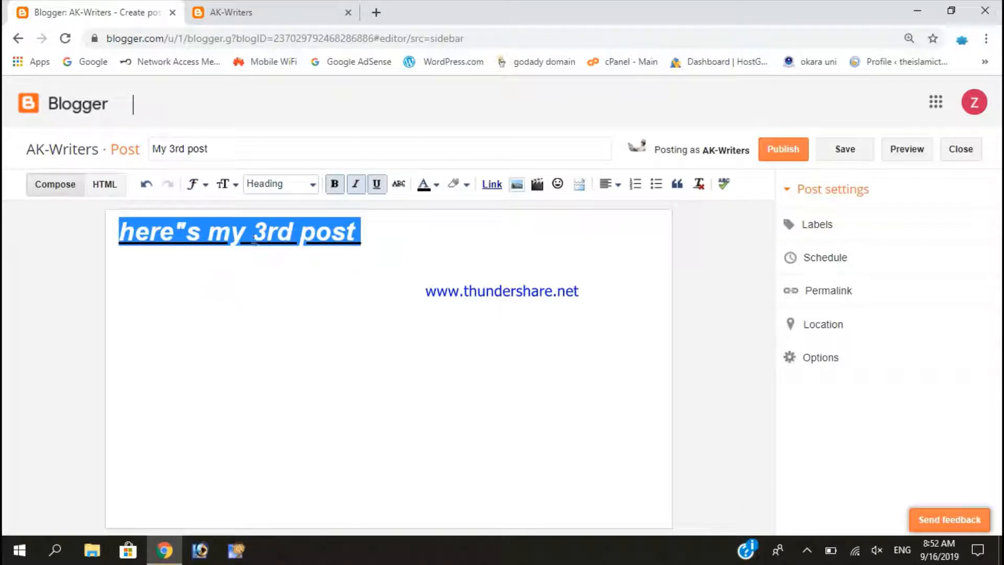
pyautogui.click(197, 187)
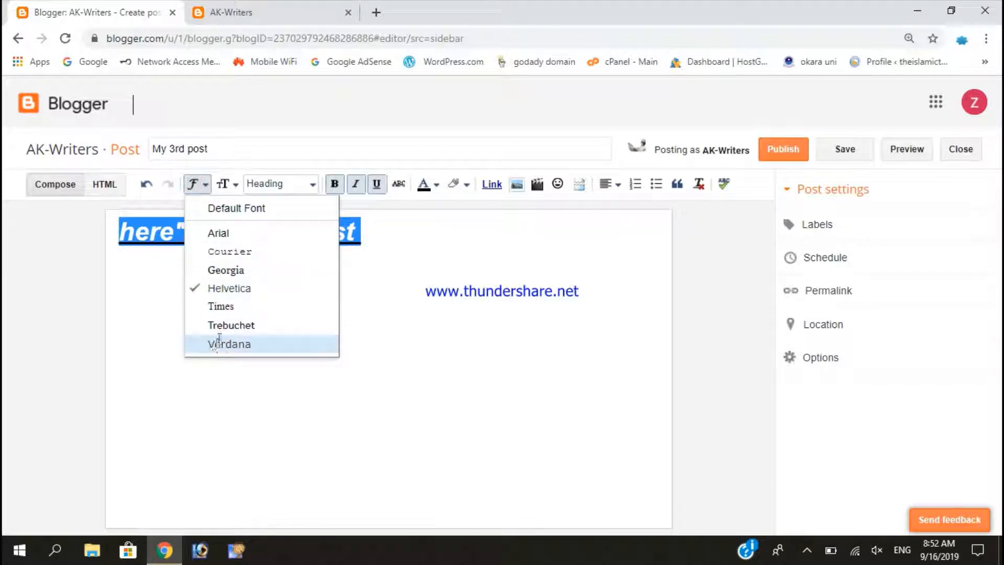
pyautogui.click(217, 340)
# Set the third post's heading line to the Courier font and centre it
pyautogui.click(205, 188)
pyautogui.click(228, 254)
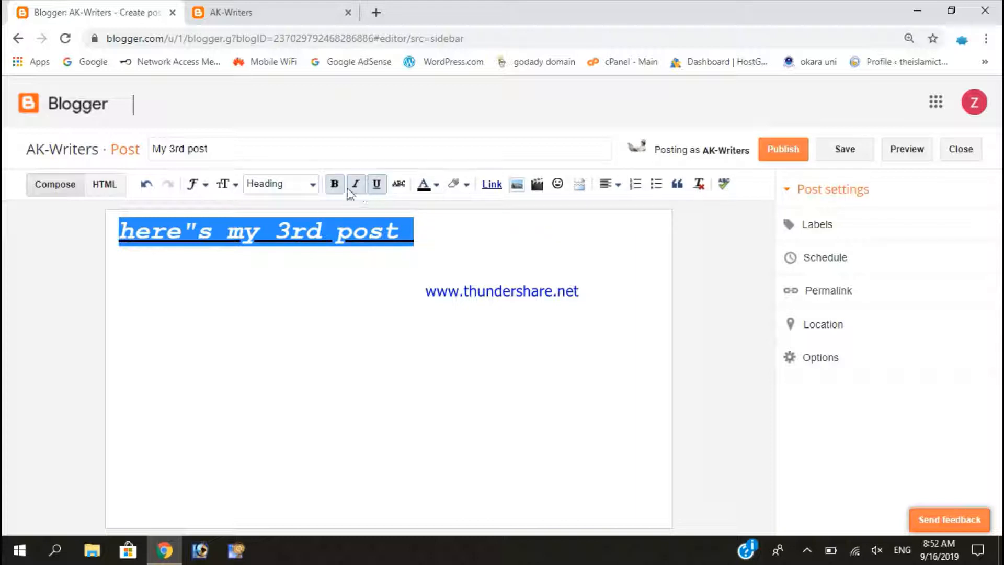
pyautogui.click(618, 185)
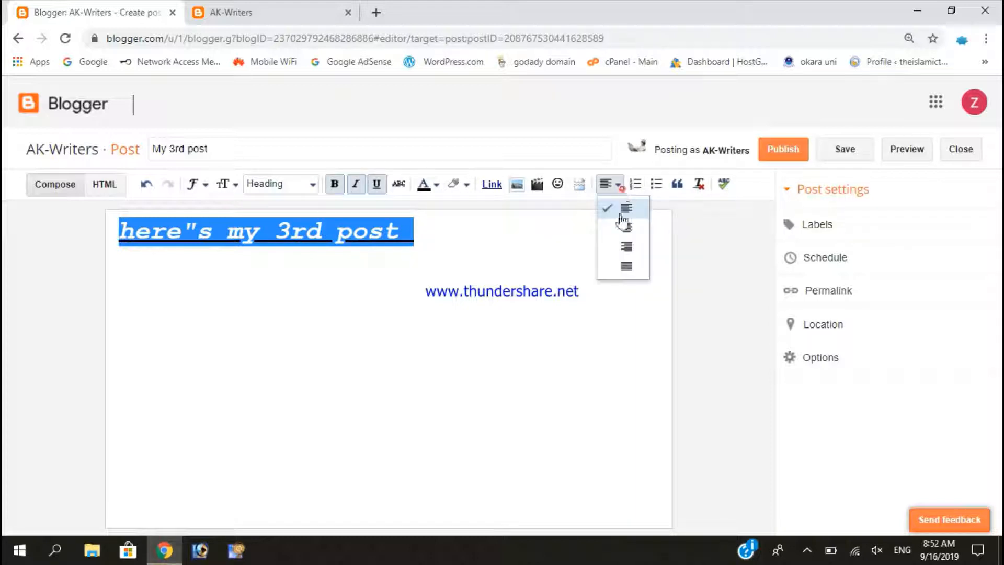
pyautogui.click(625, 224)
pyautogui.click(563, 252)
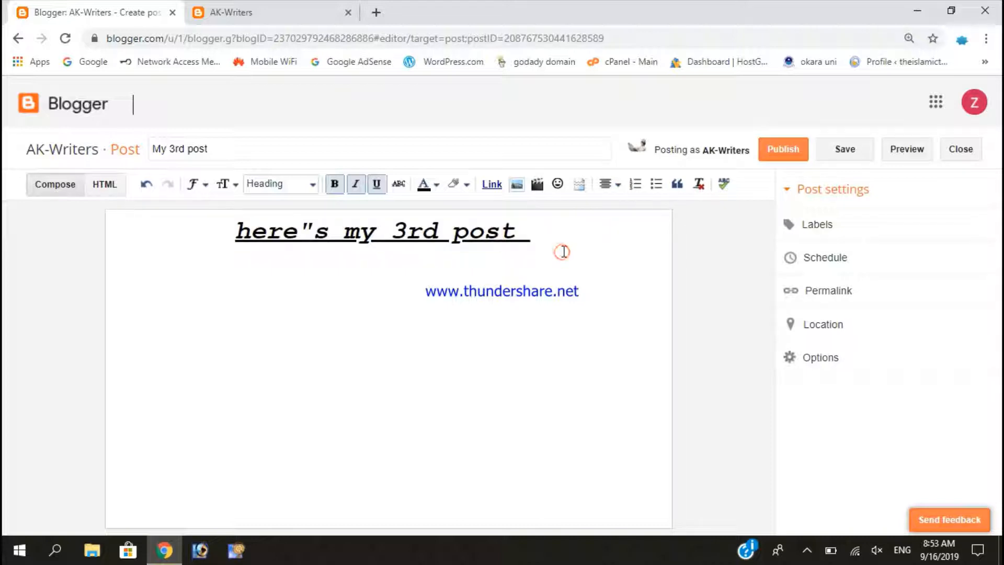
# Upload the Hughes-Writers-Space image from the Desktop, insert it below the third post's heading and set it to X-Large
pyautogui.click(516, 185)
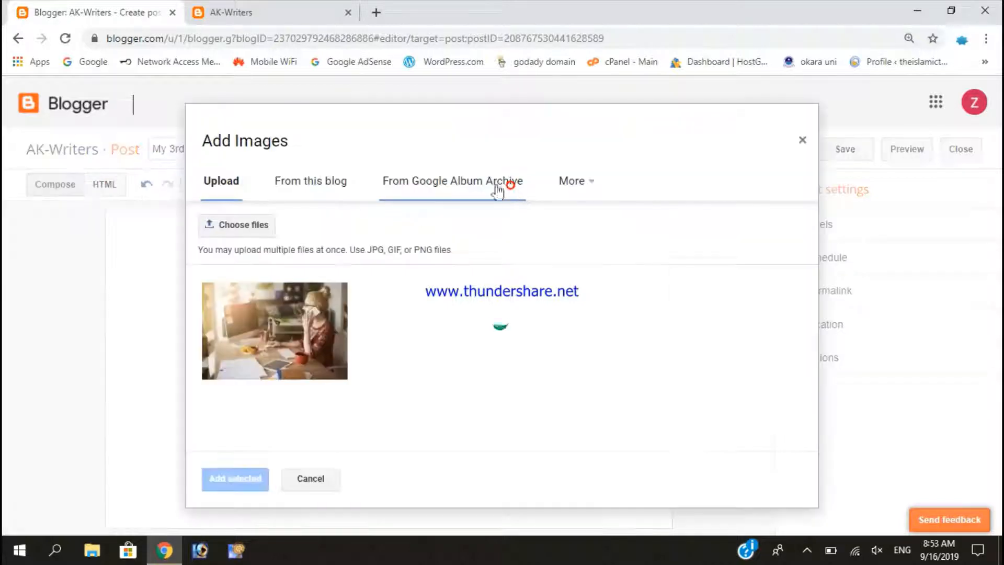
pyautogui.click(239, 225)
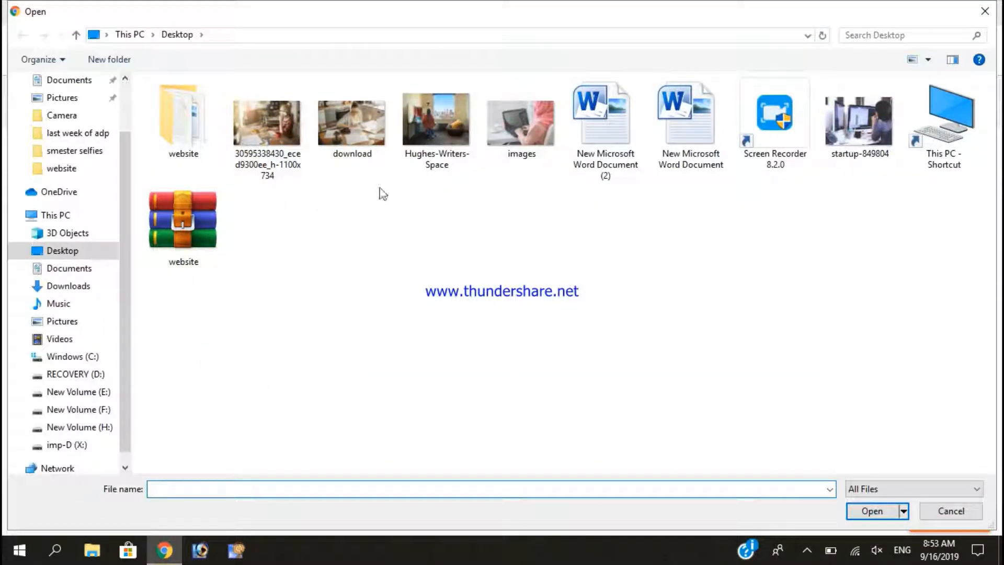
pyautogui.click(437, 152)
pyautogui.click(868, 515)
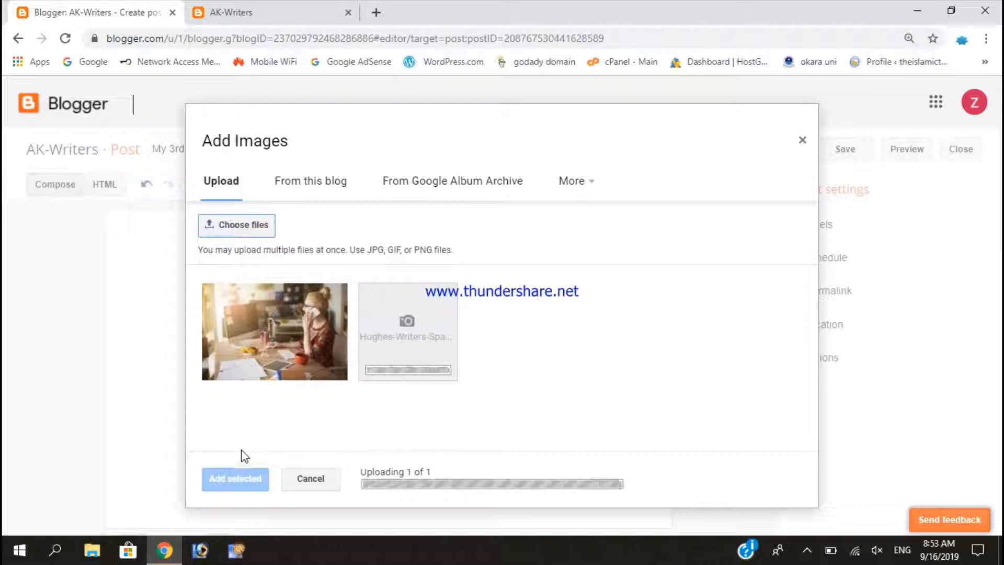
pyautogui.click(241, 486)
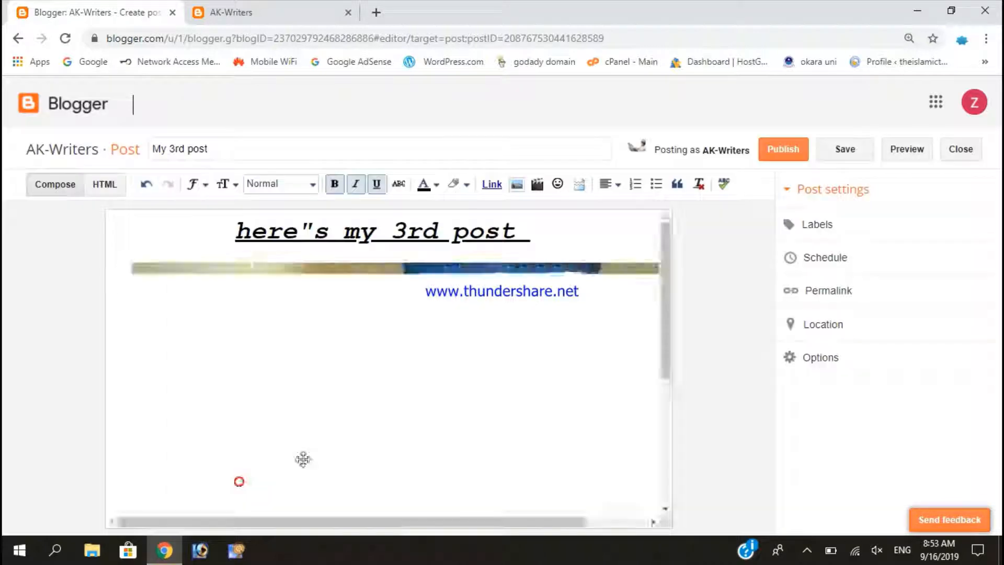
pyautogui.click(349, 389)
pyautogui.click(372, 474)
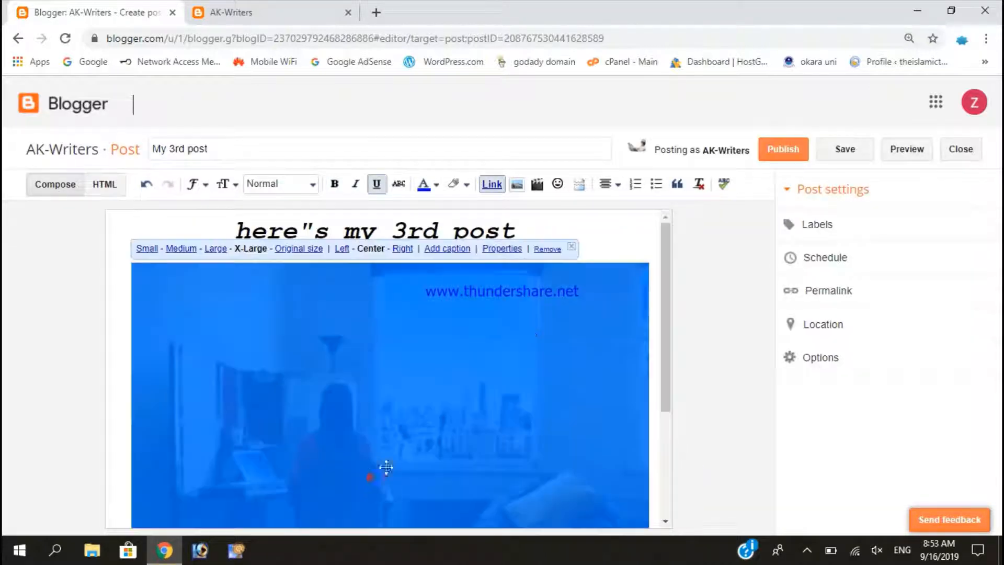
# Publish the third post and reload the live blog to look through its posts
pyautogui.click(780, 151)
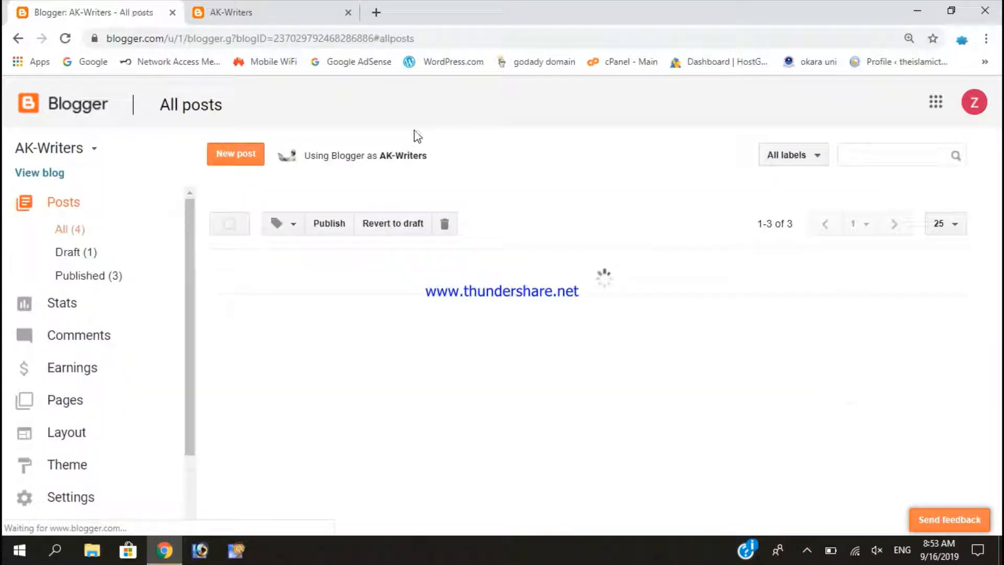
pyautogui.click(293, 21)
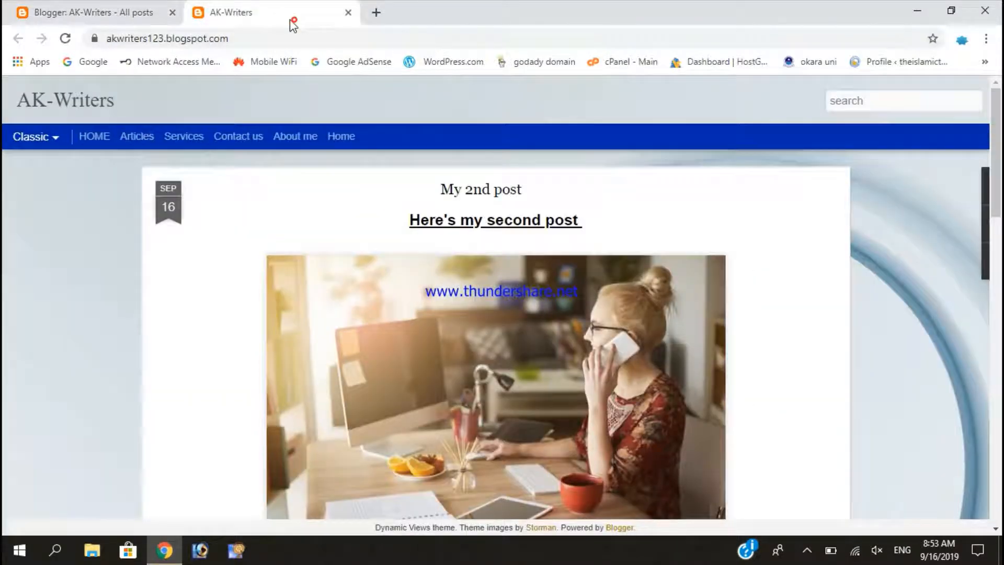
pyautogui.click(65, 38)
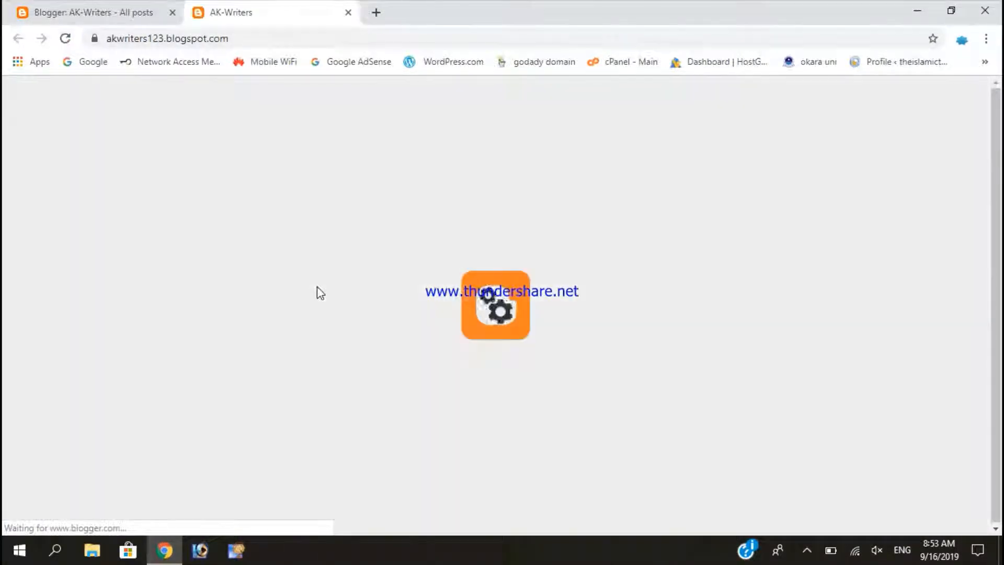
pyautogui.scroll(-20, 525, 316)
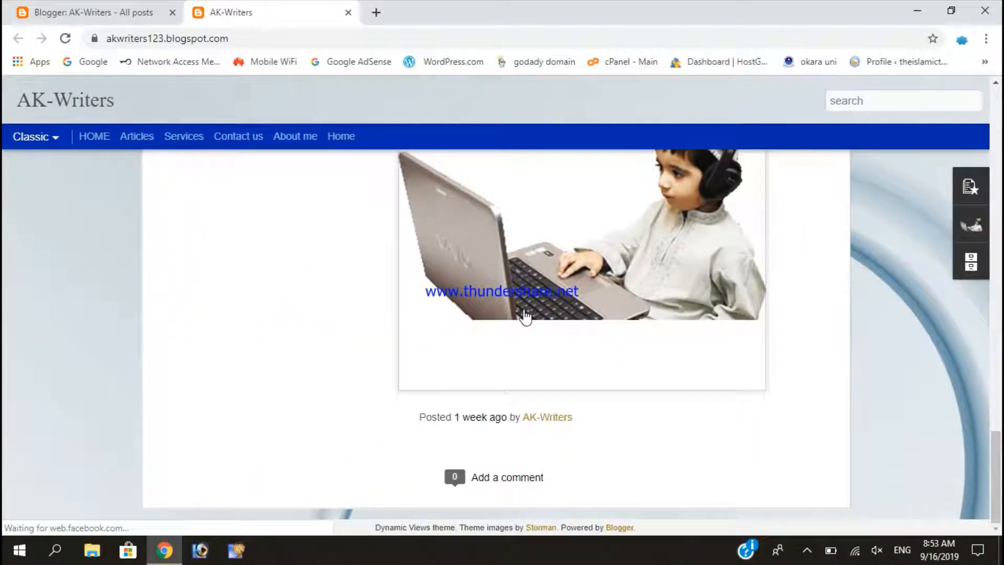
# Open My First post for editing, set its image to X-Large and update the post
pyautogui.scroll(-5, 525, 316)
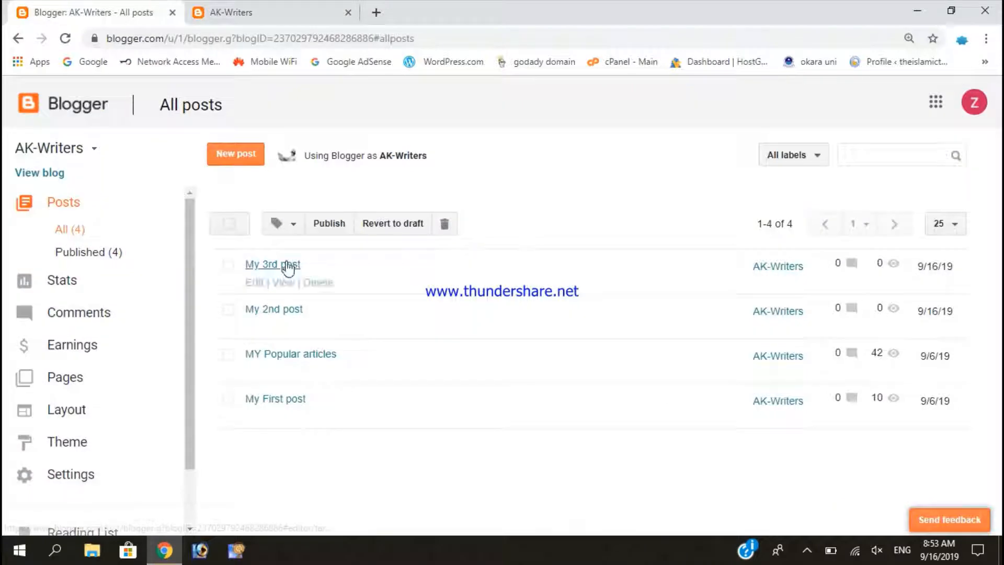
pyautogui.click(255, 418)
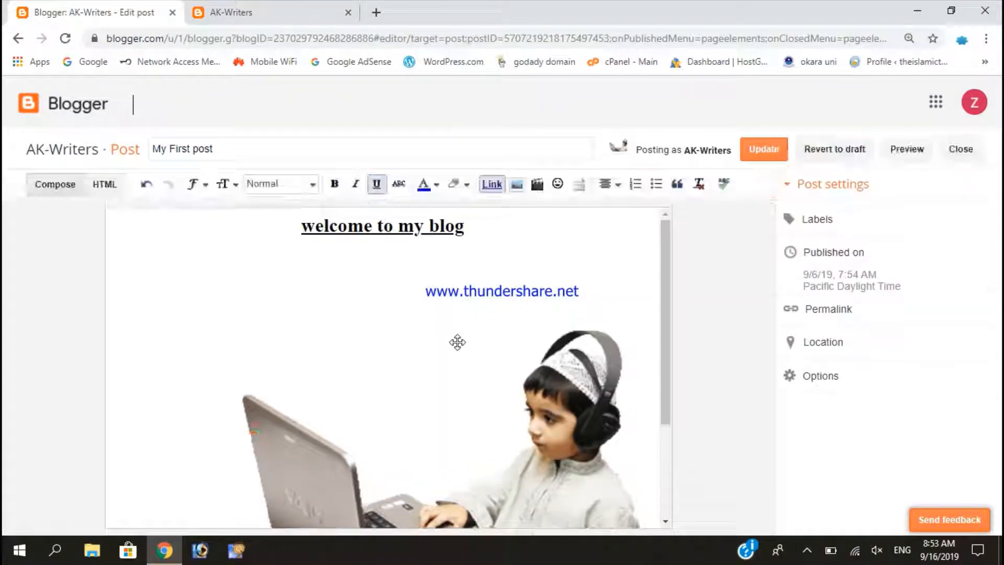
pyautogui.scroll(-3, 457, 343)
pyautogui.click(459, 343)
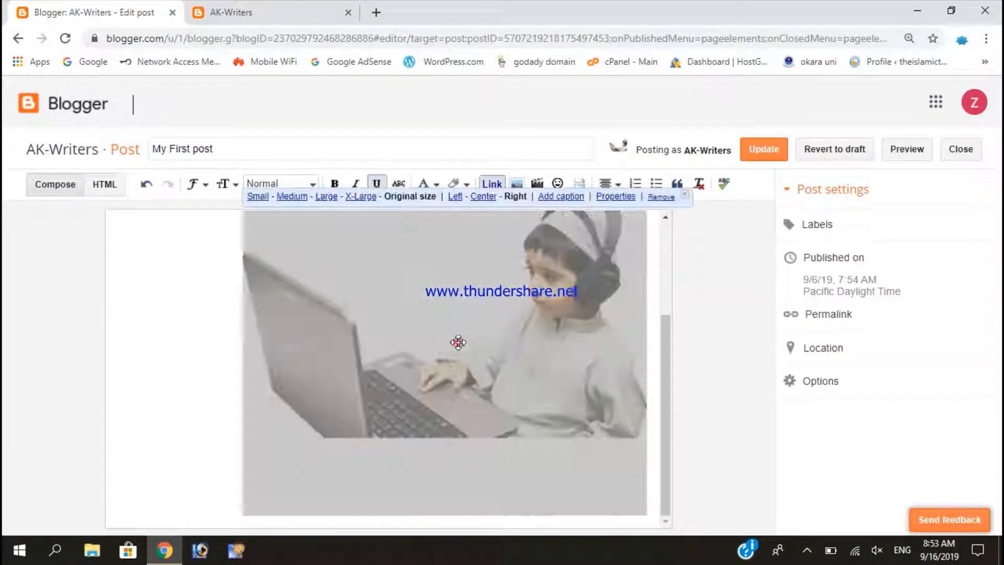
pyautogui.click(359, 198)
pyautogui.scroll(5, 433, 312)
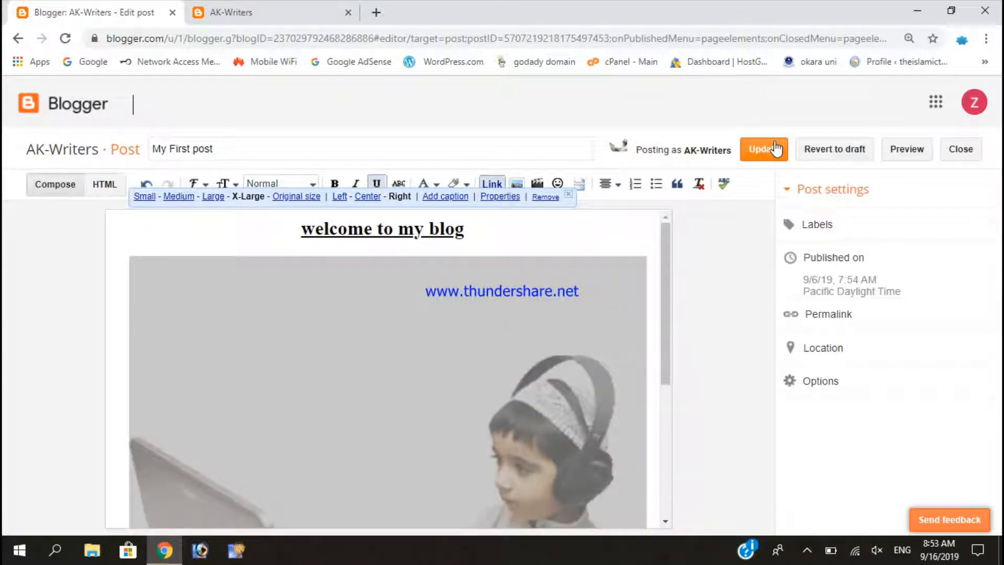
pyautogui.click(776, 149)
# Check My First post's resized image, the popular articles list and the third post on the live blog, and return to the Blogger dashboard
pyautogui.click(274, 11)
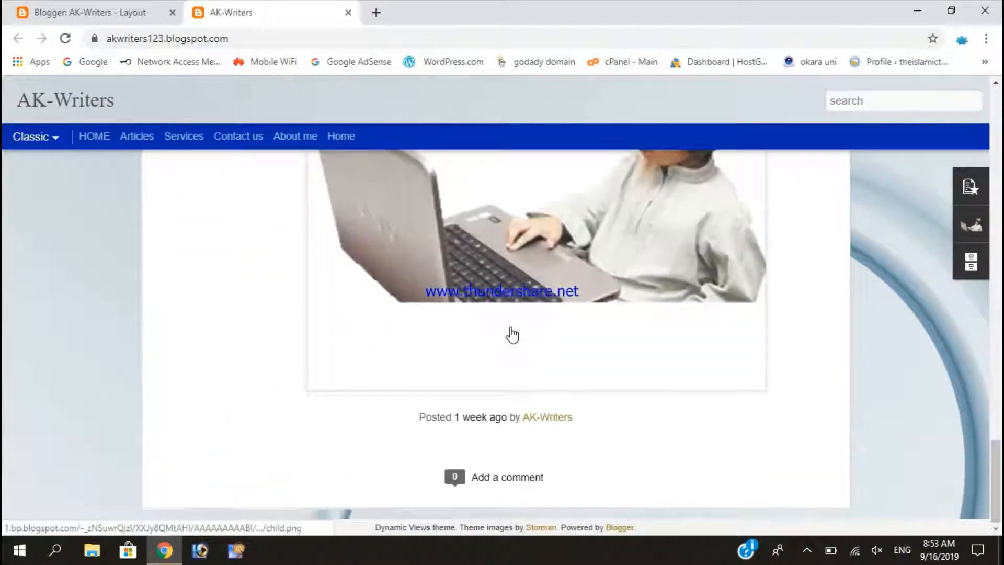
pyautogui.scroll(8, 512, 329)
pyautogui.scroll(-2, 512, 328)
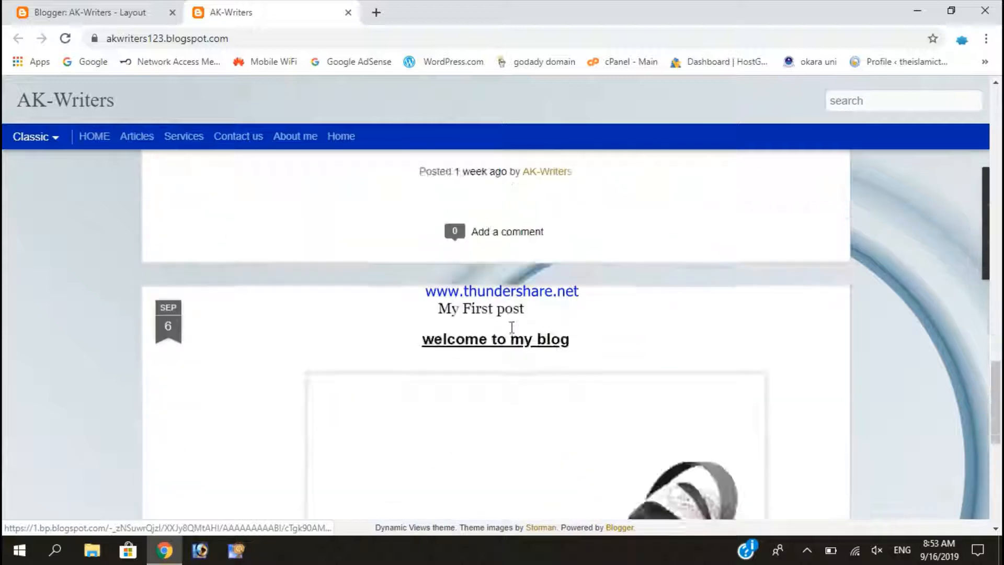
pyautogui.scroll(-5, 512, 328)
pyautogui.scroll(9, 513, 332)
pyautogui.scroll(-2, 515, 334)
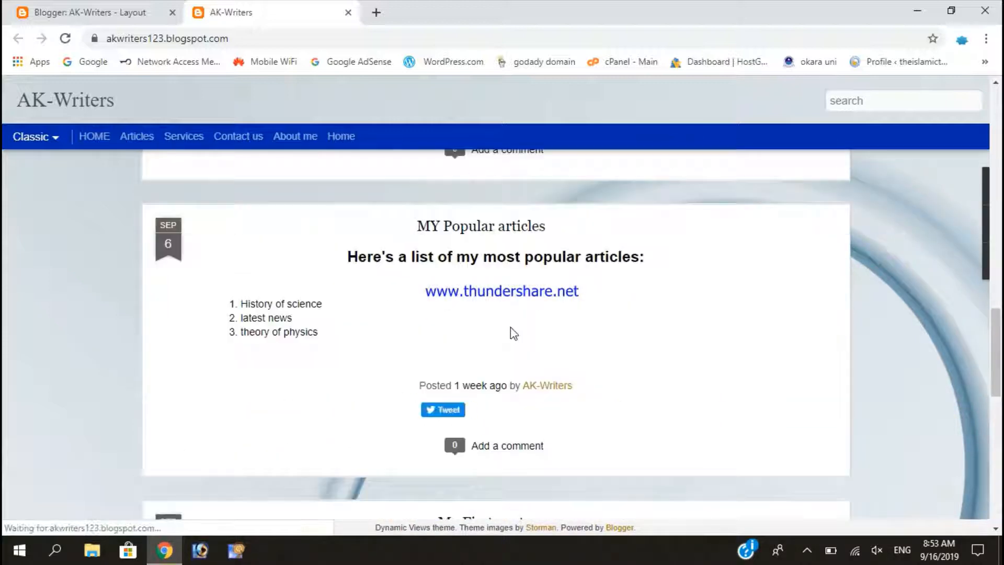
pyautogui.moveTo(342, 403); pyautogui.dragTo(220, 373)
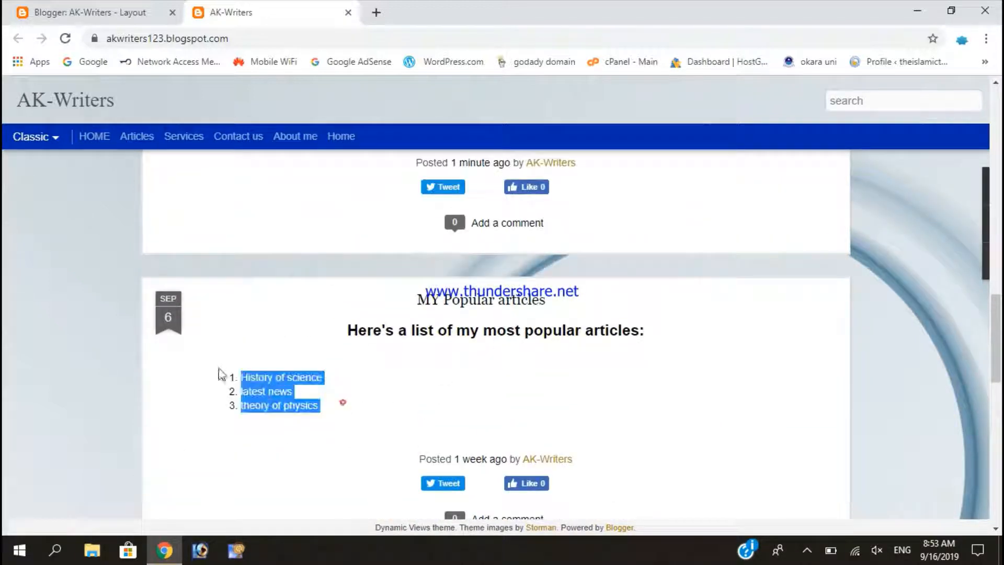
pyautogui.scroll(15, 536, 410)
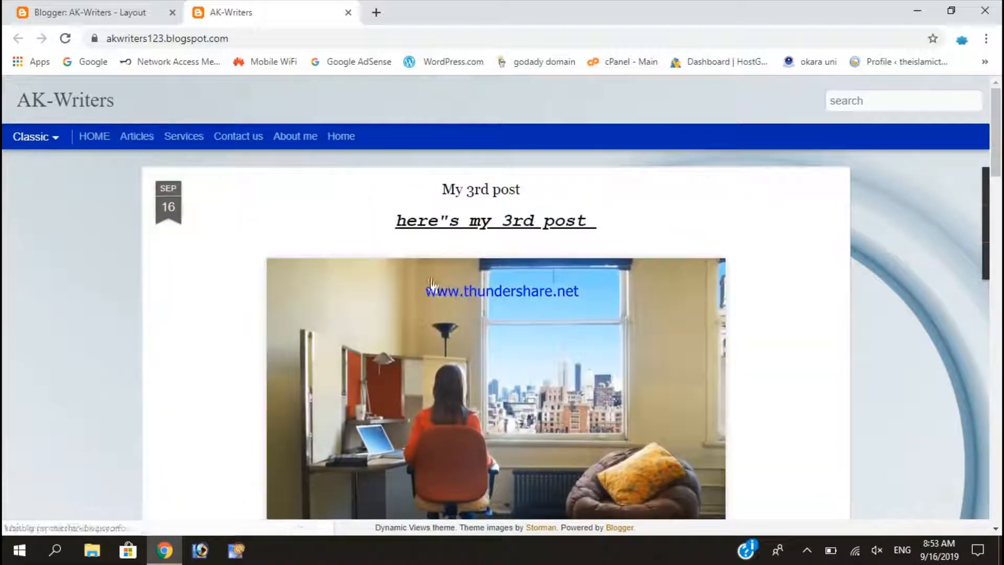
pyautogui.click(124, 10)
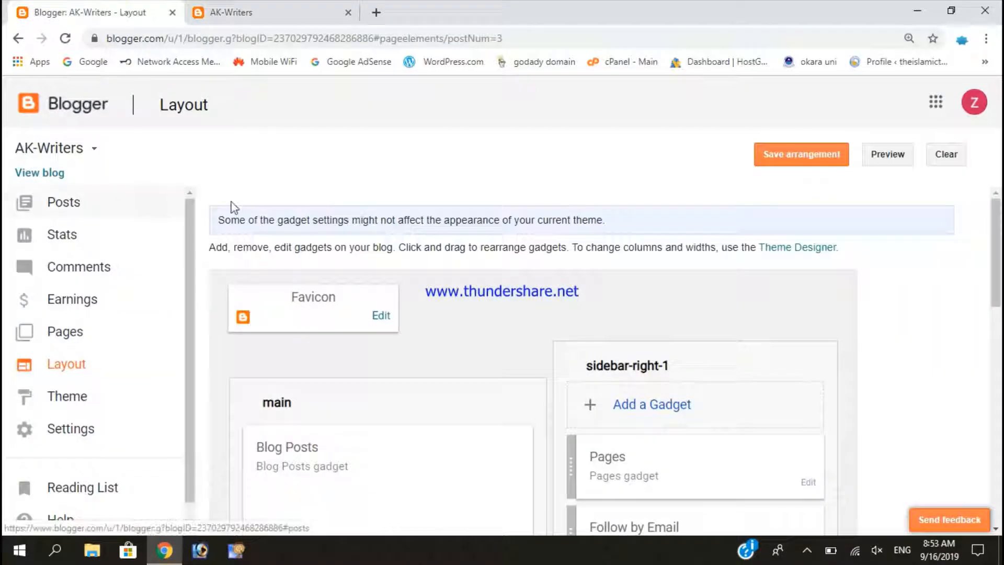